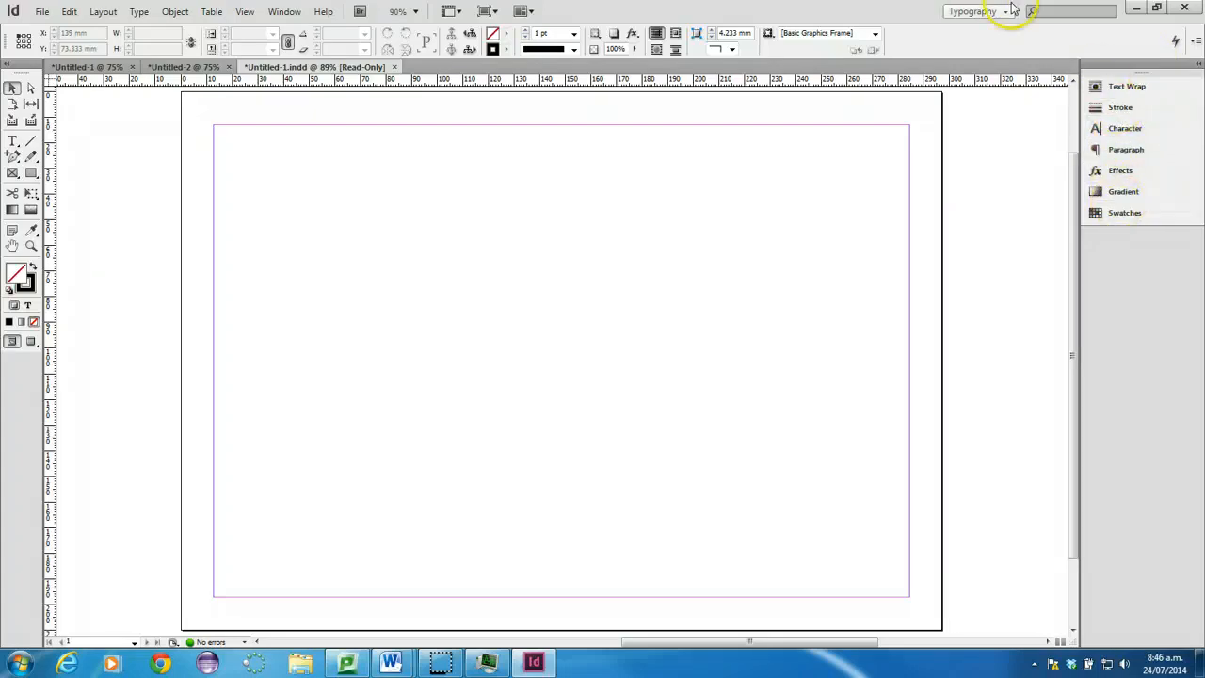
- Pull the docked panel group out into the page area and close it
click(982, 16)
drag(1186, 66, 928, 139)
click(940, 124)
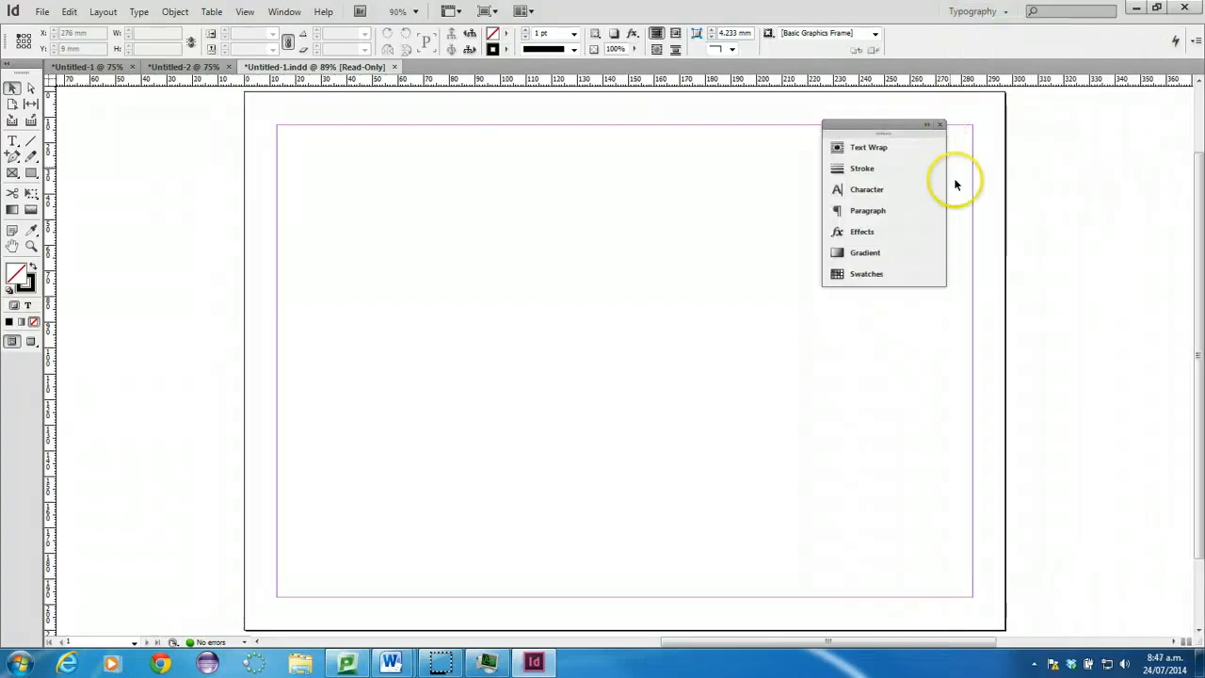
- Switch the workspace to Essentials and back to Typography
click(975, 14)
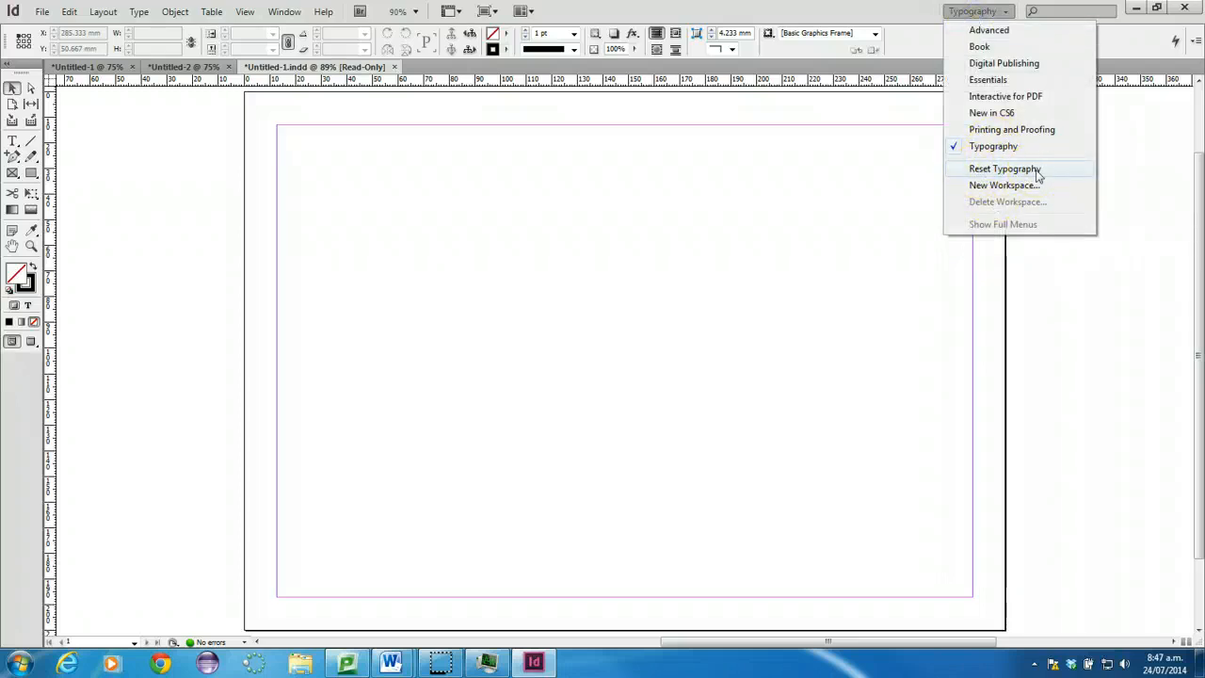
click(1002, 83)
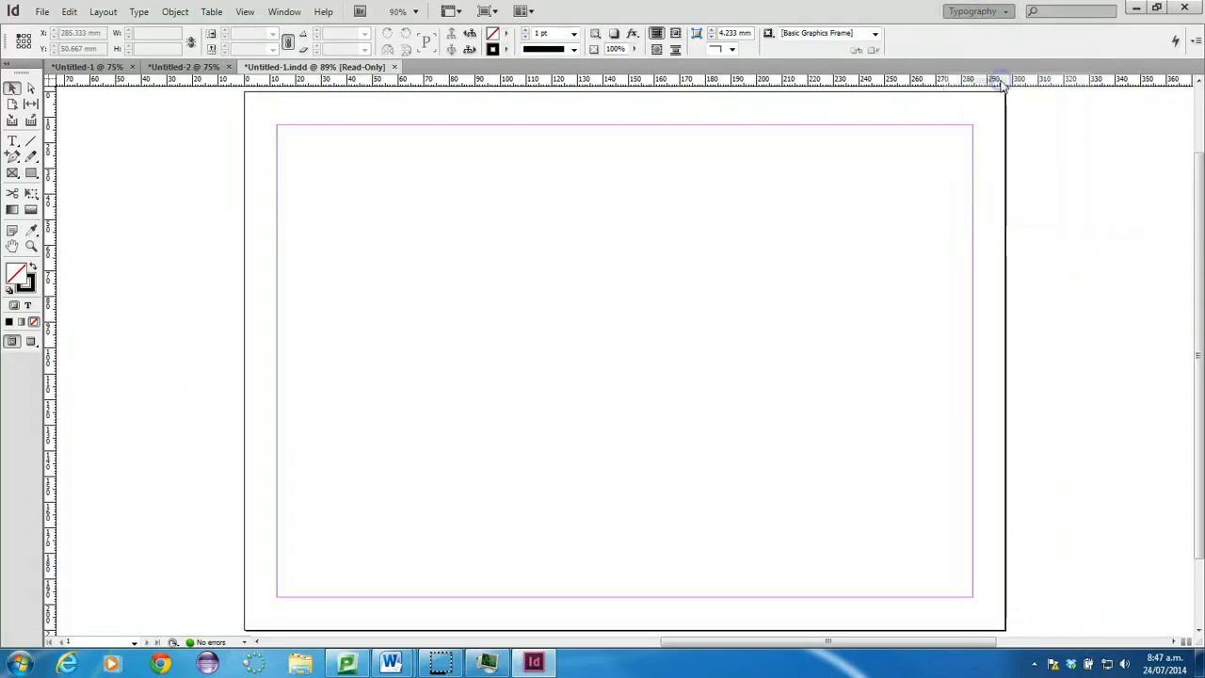
click(980, 11)
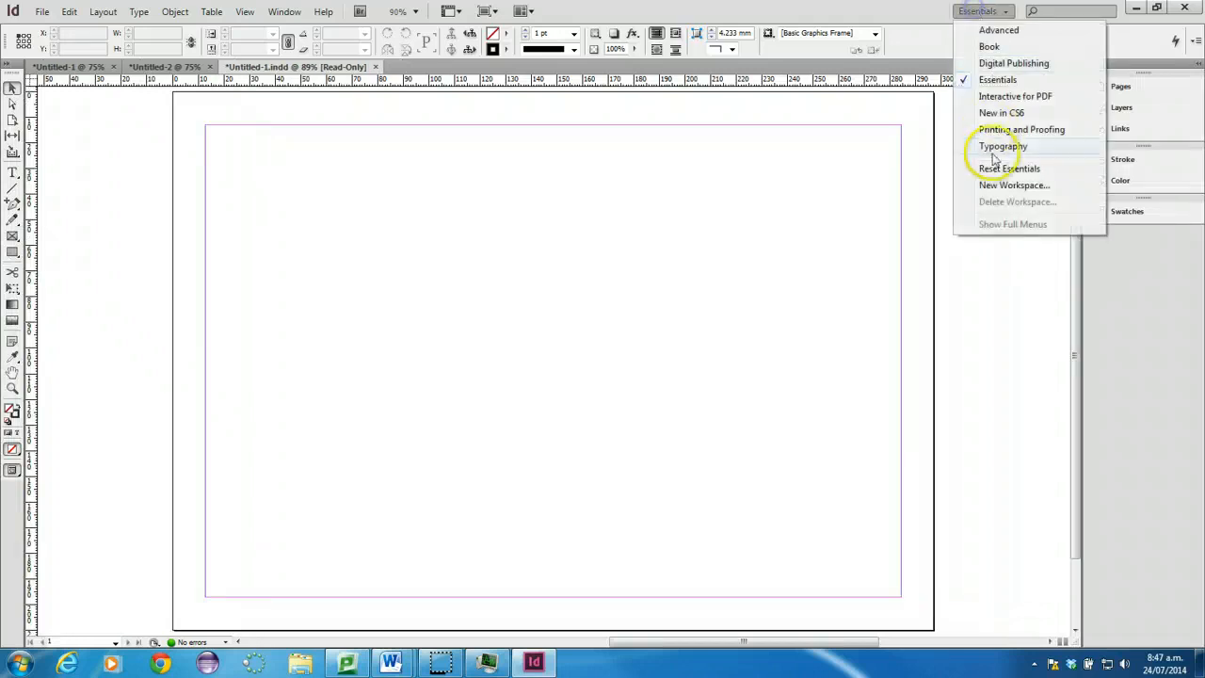
click(996, 149)
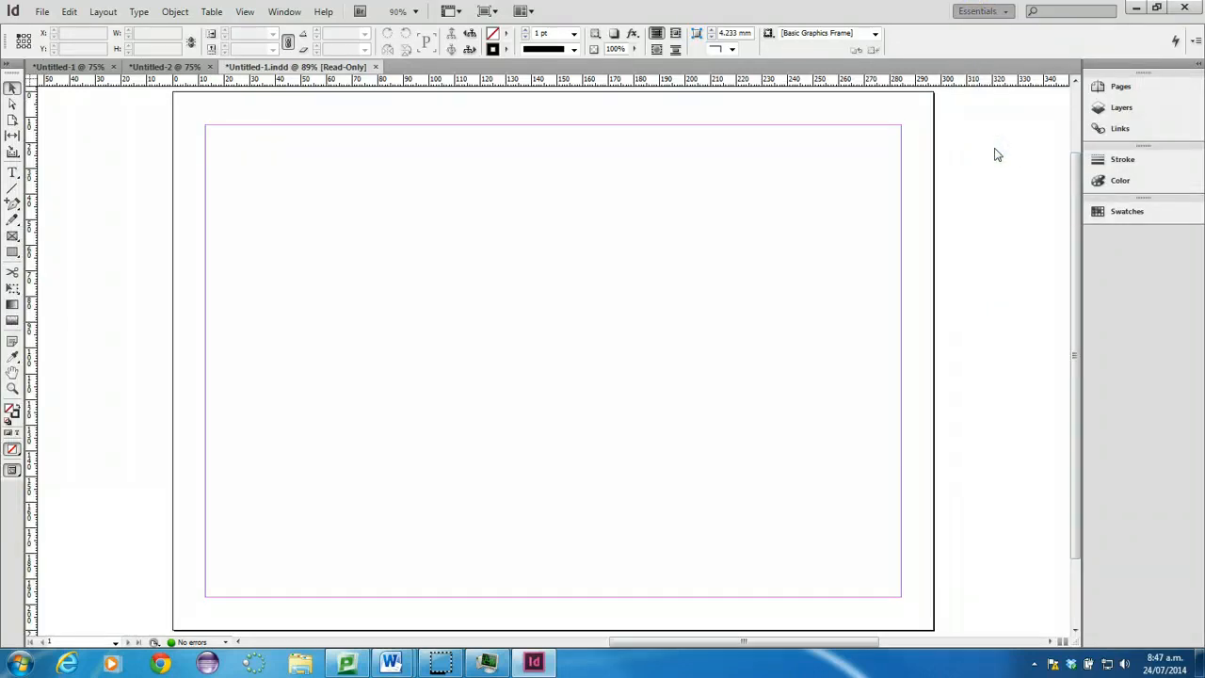
- Reset the Typography workspace and resize the panel dock to a slightly narrower width that keeps the panel names showing
click(1001, 12)
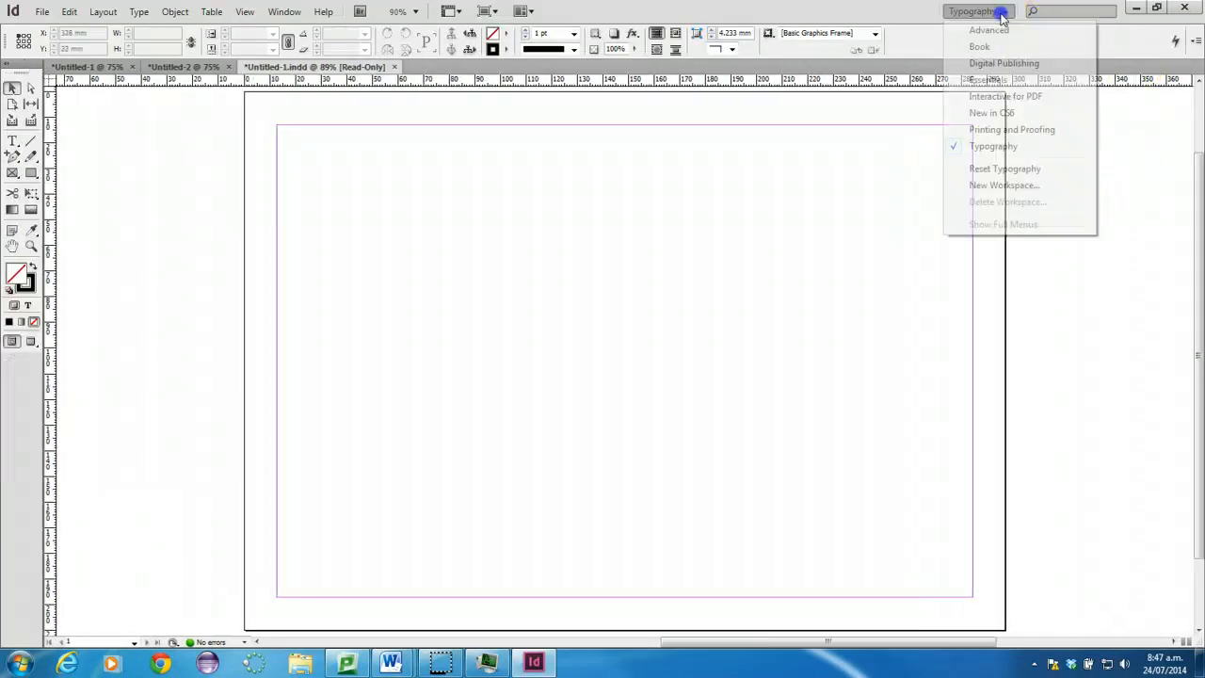
click(1002, 170)
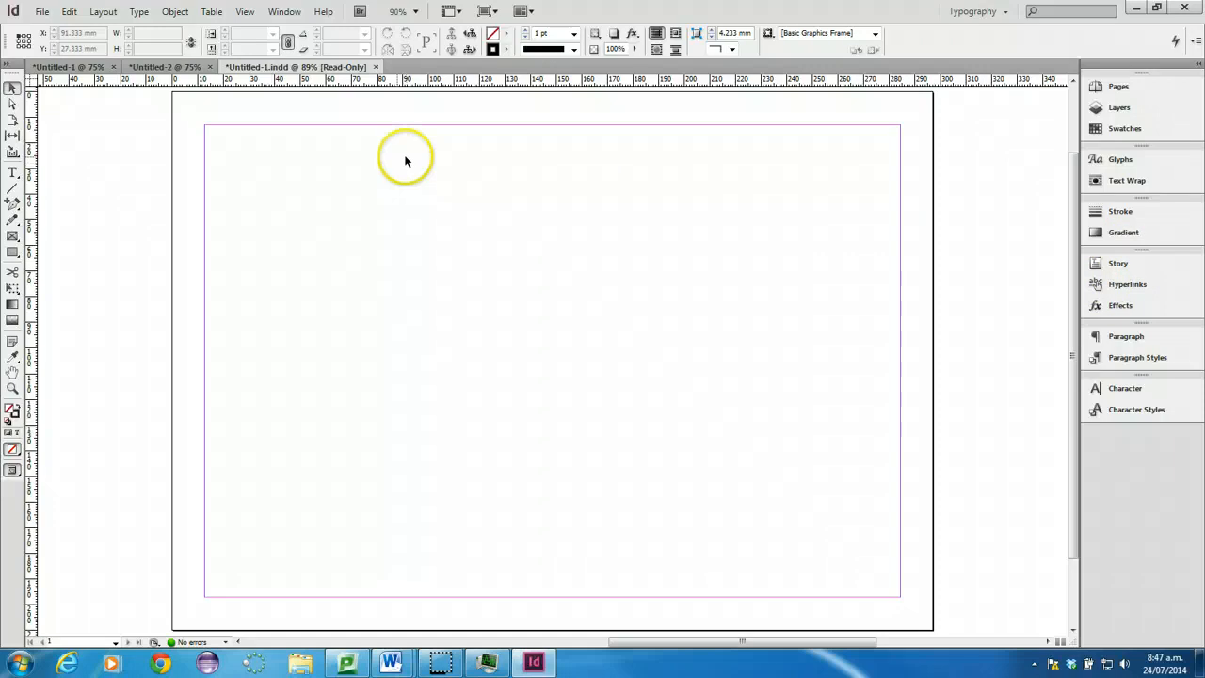
click(1196, 71)
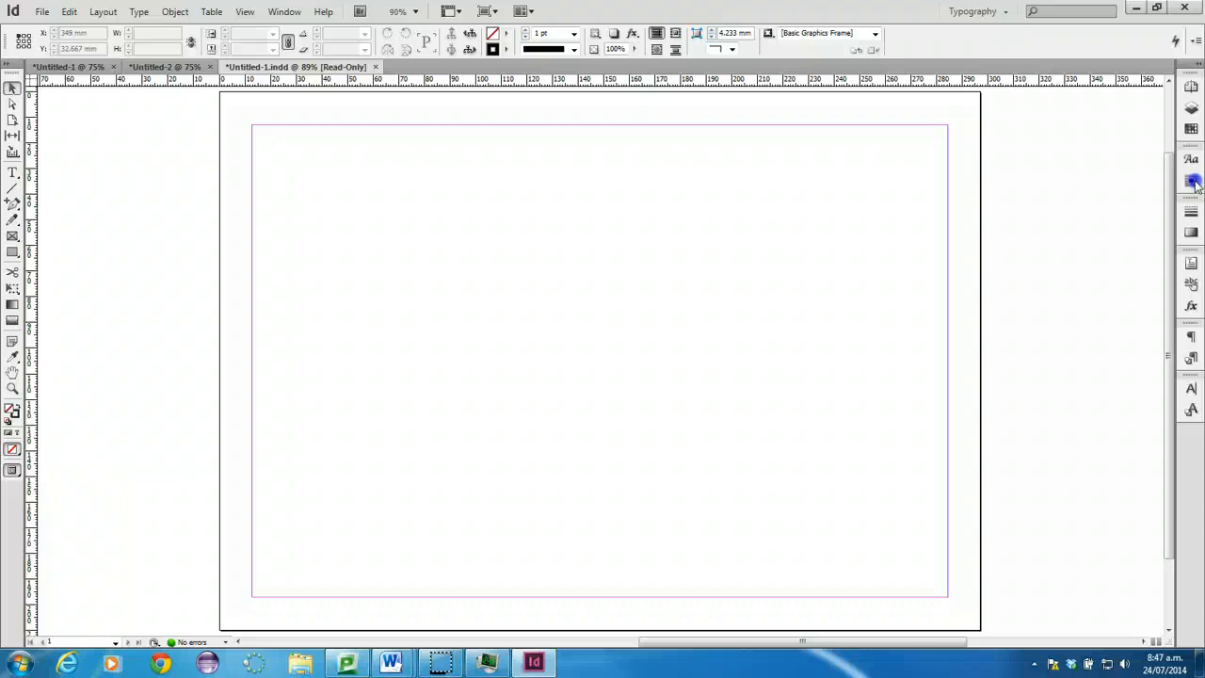
drag(1177, 188, 1097, 195)
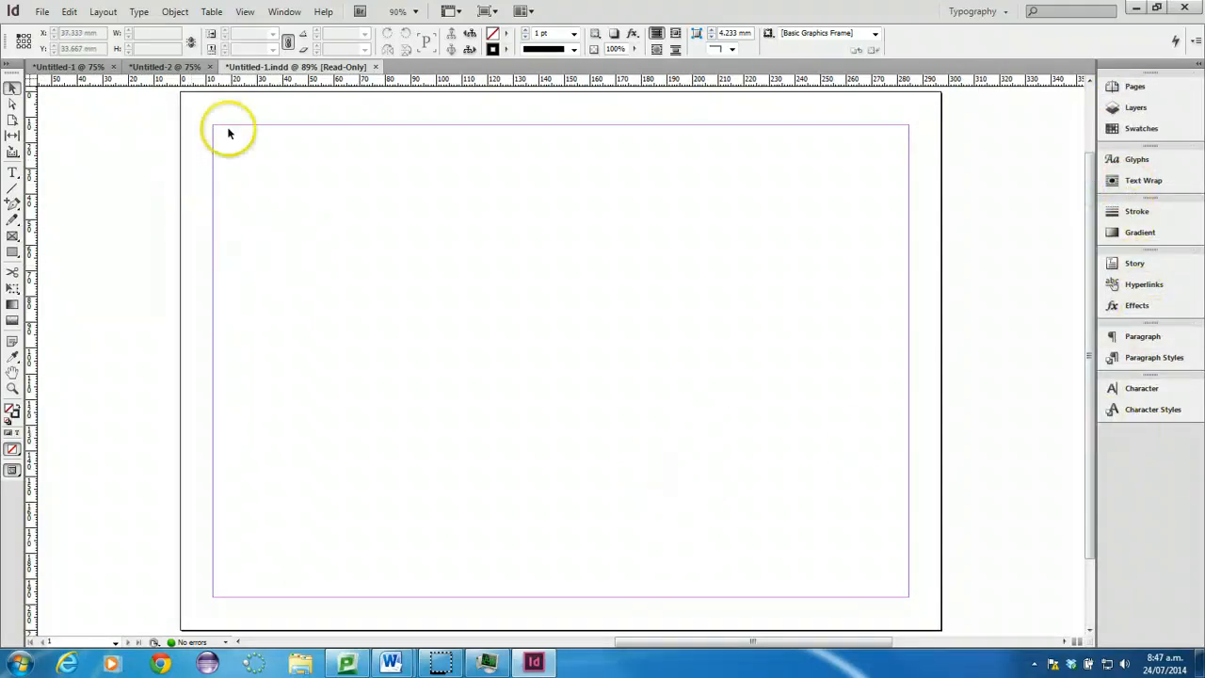
- Start a new document with the Print intent
click(41, 13)
mouse_move(58, 27)
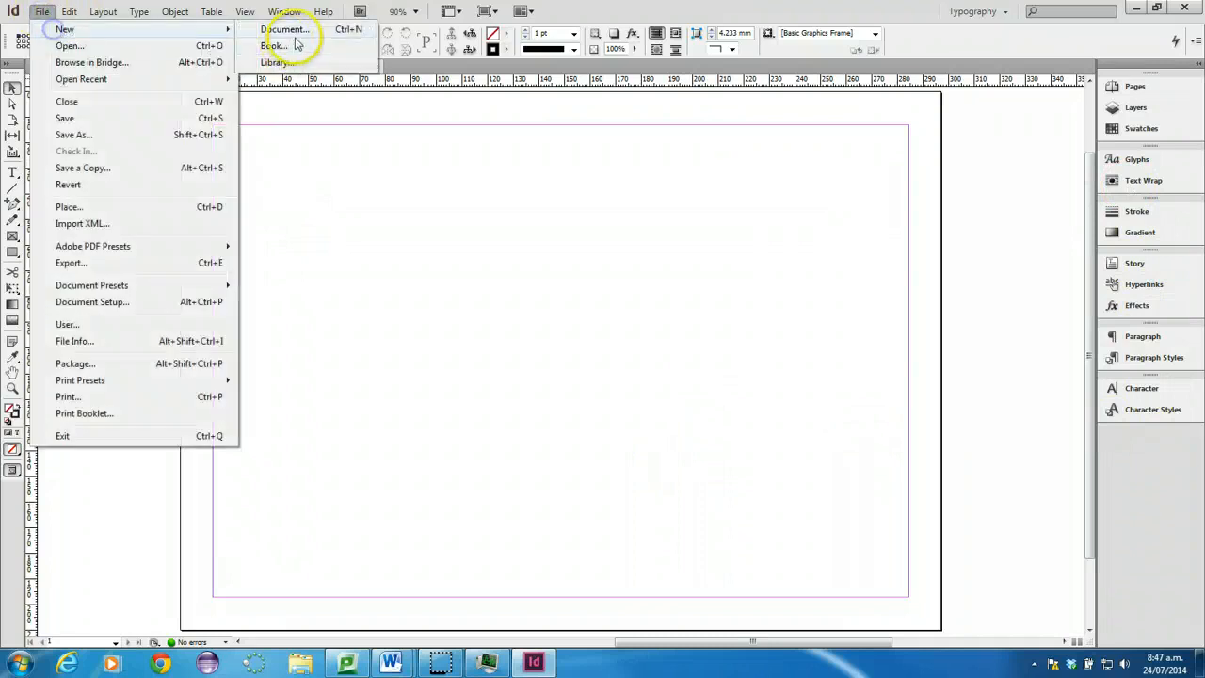
click(283, 28)
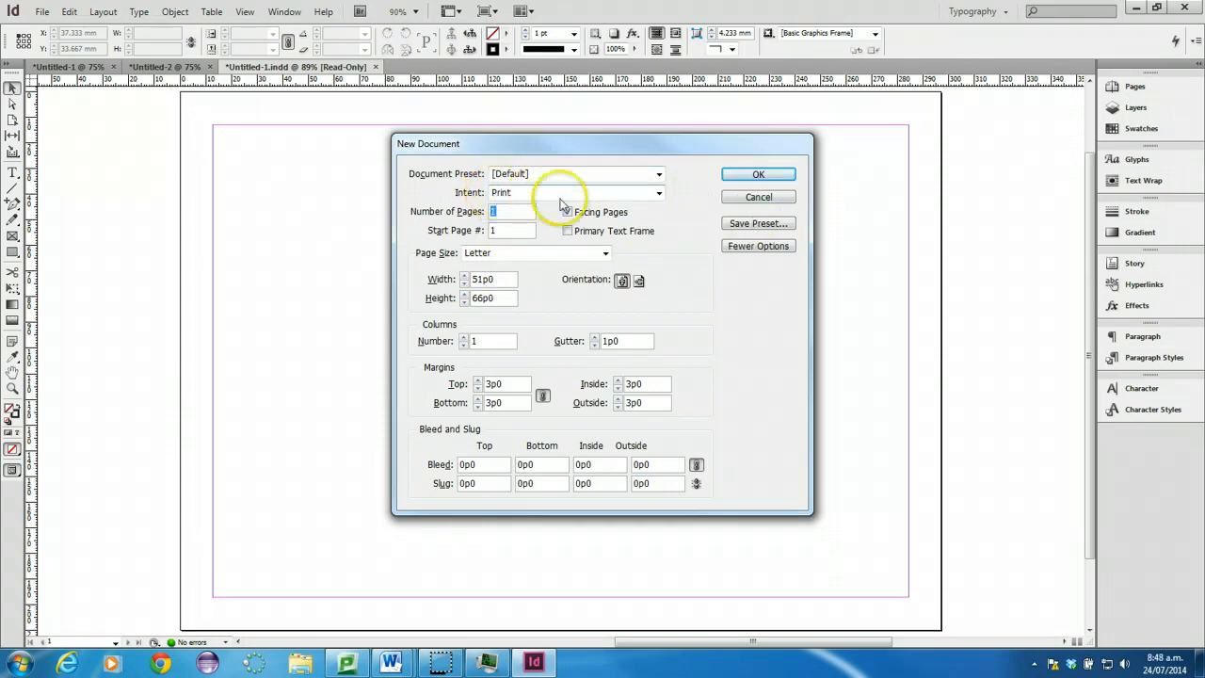
click(658, 194)
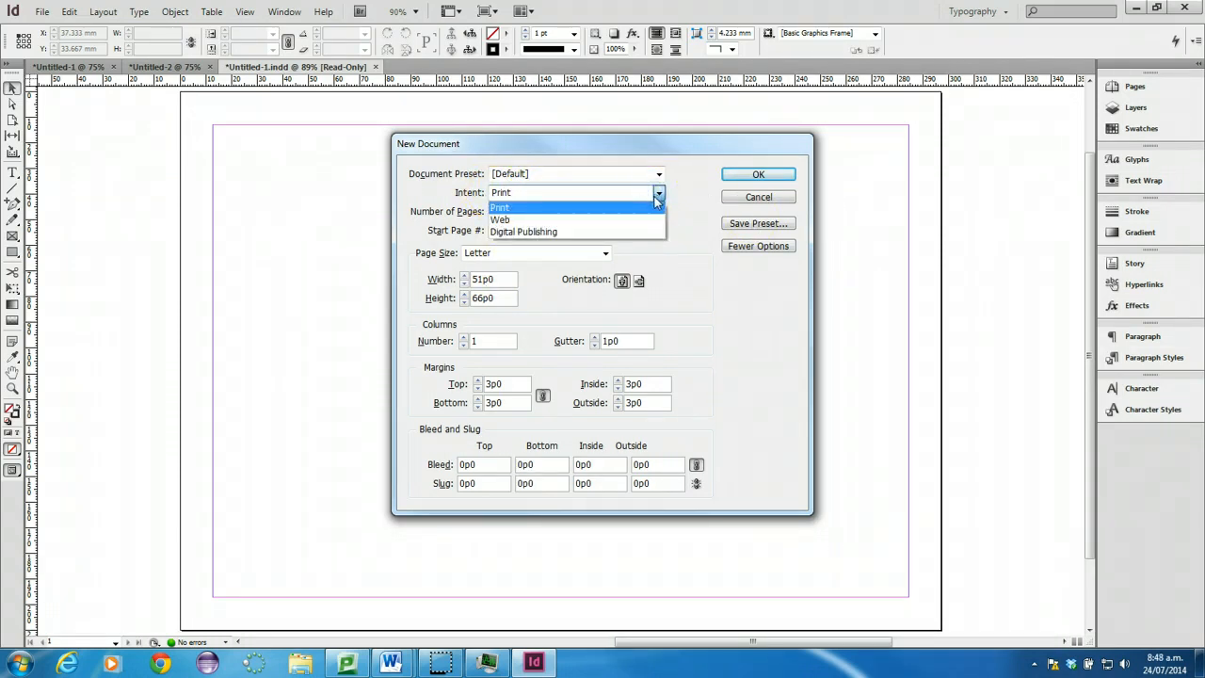
click(657, 199)
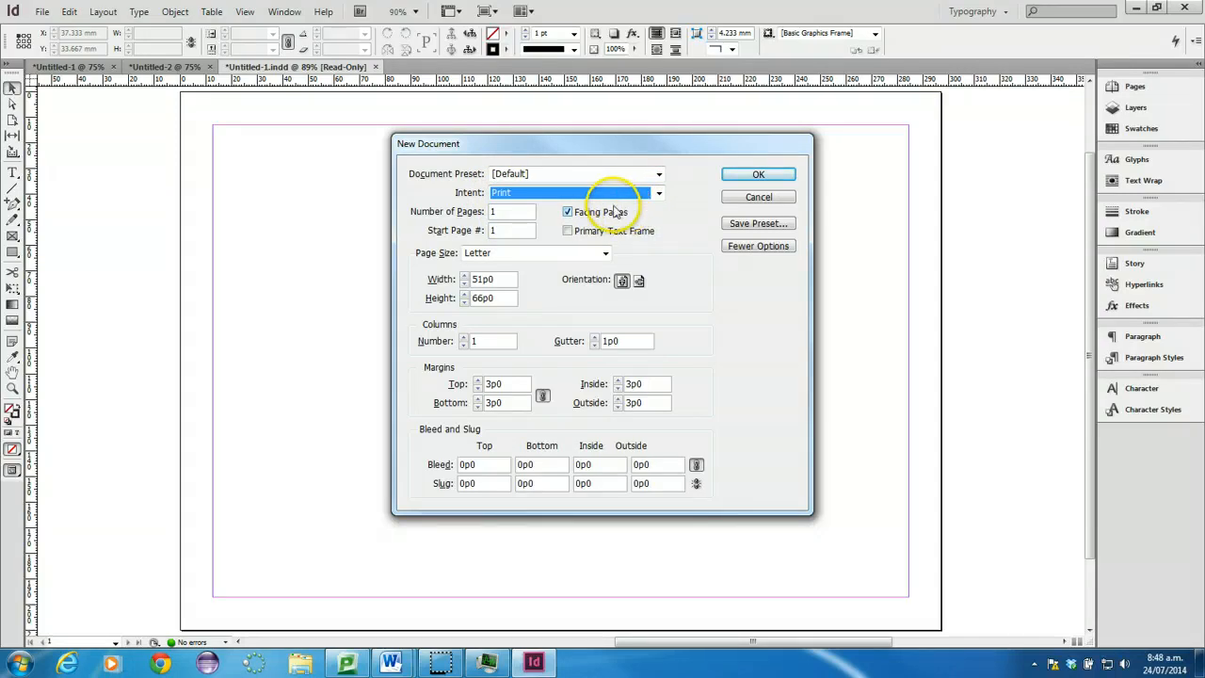
- Set the new document's page size to A4, keeping one page, start page 1 and portrait orientation
click(452, 211)
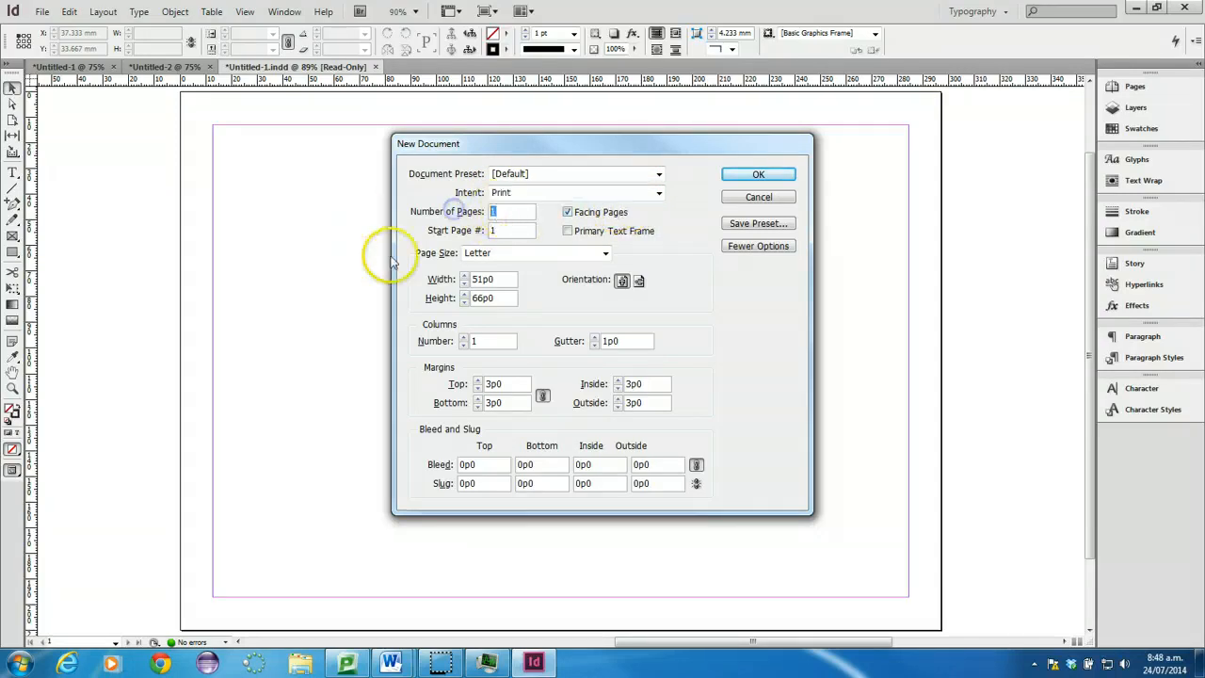
click(504, 229)
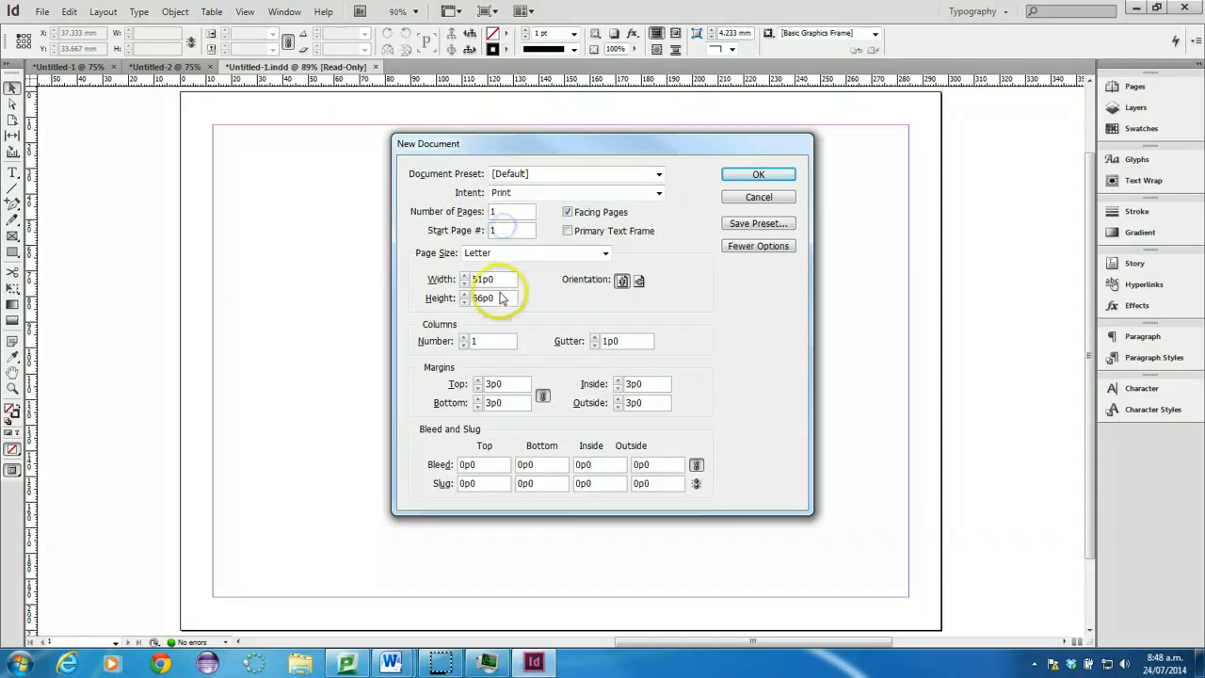
click(606, 254)
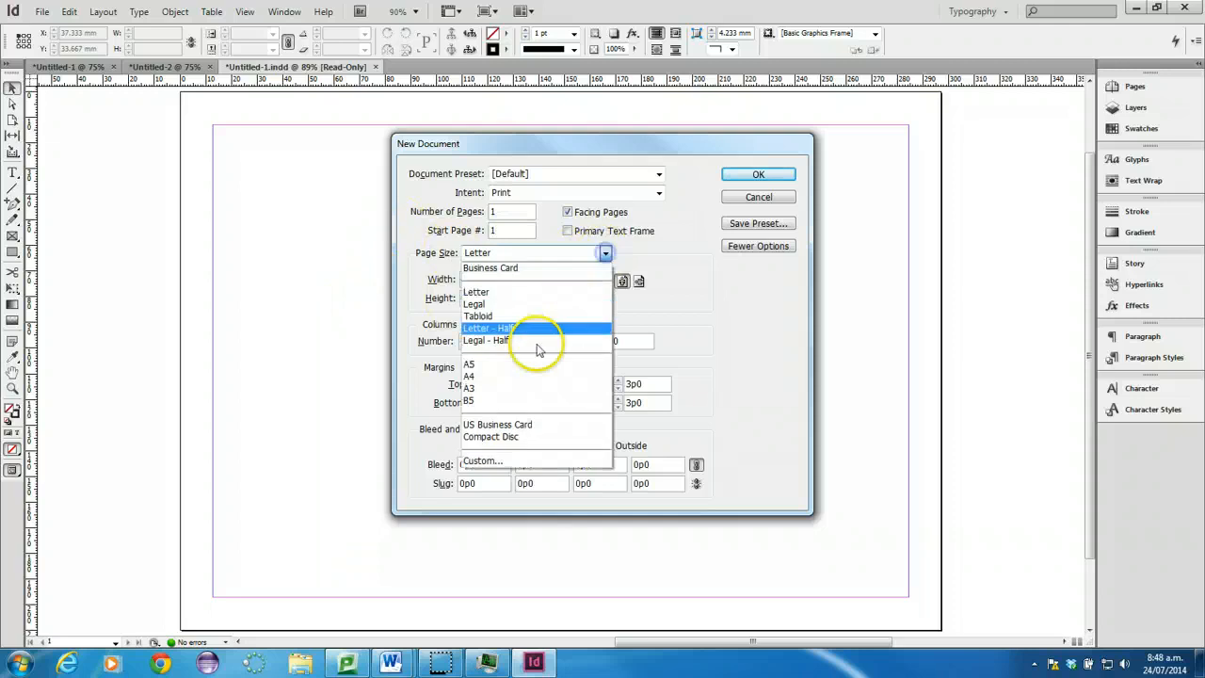
click(530, 373)
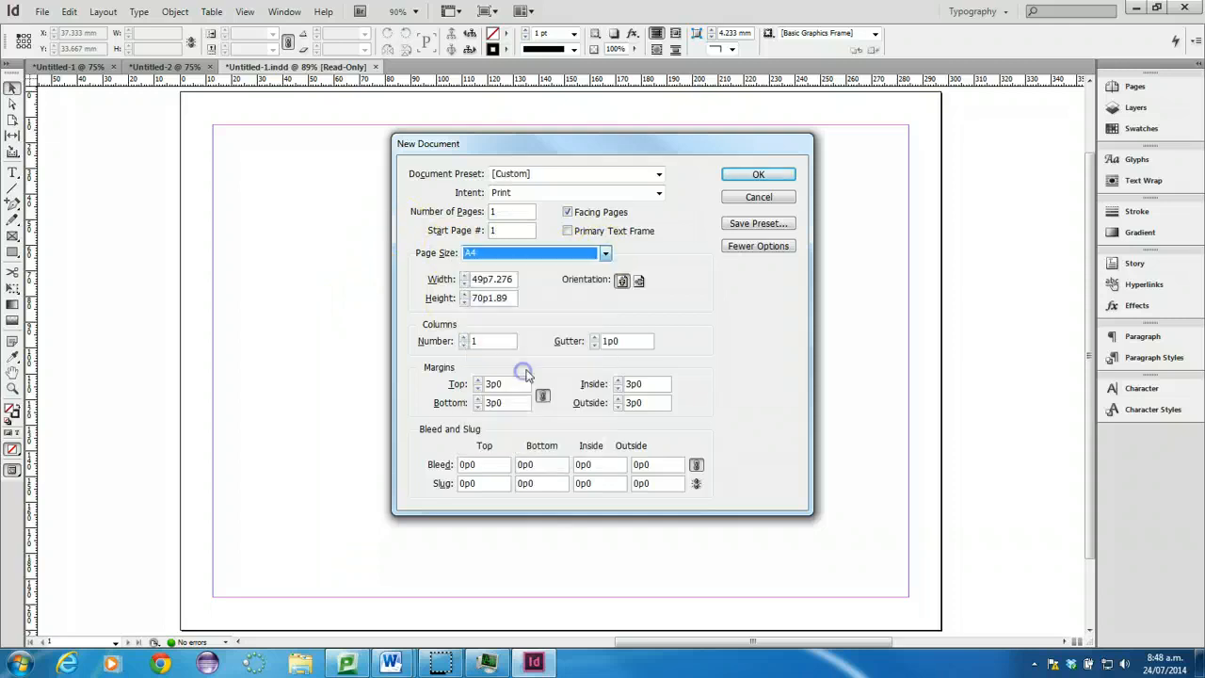
click(488, 280)
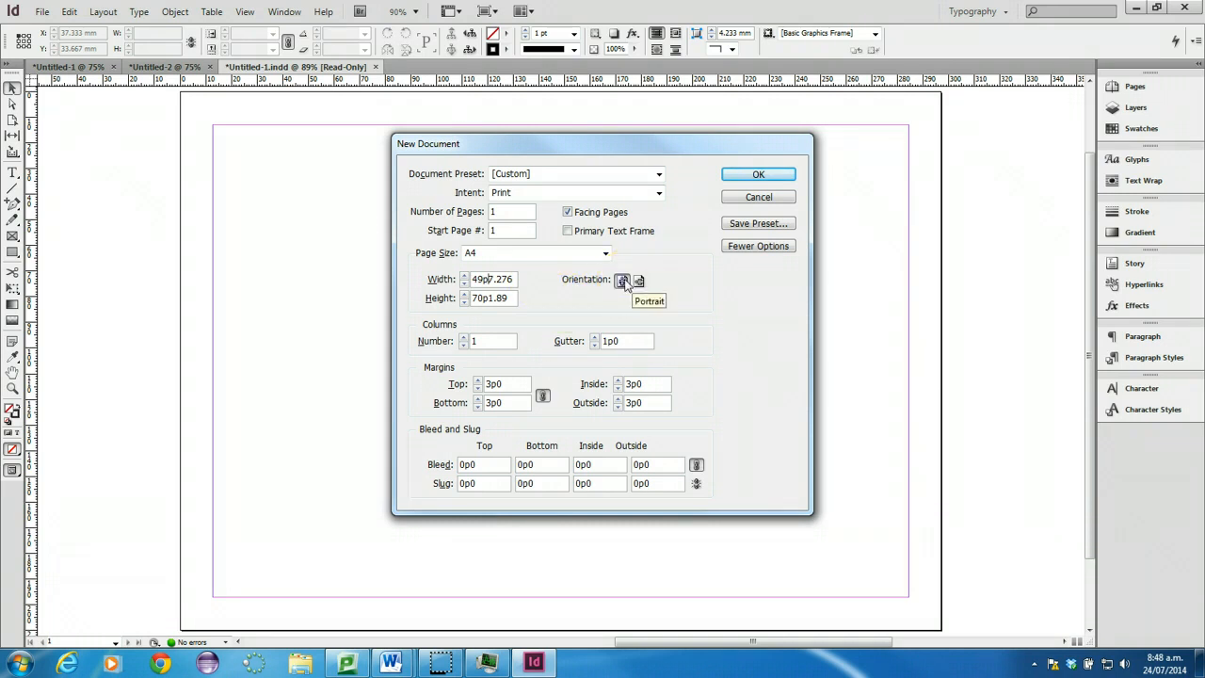
- Give the document 3 columns and a linked bleed of 0p8.504 on all sides, and create it
click(475, 343)
click(549, 474)
click(696, 464)
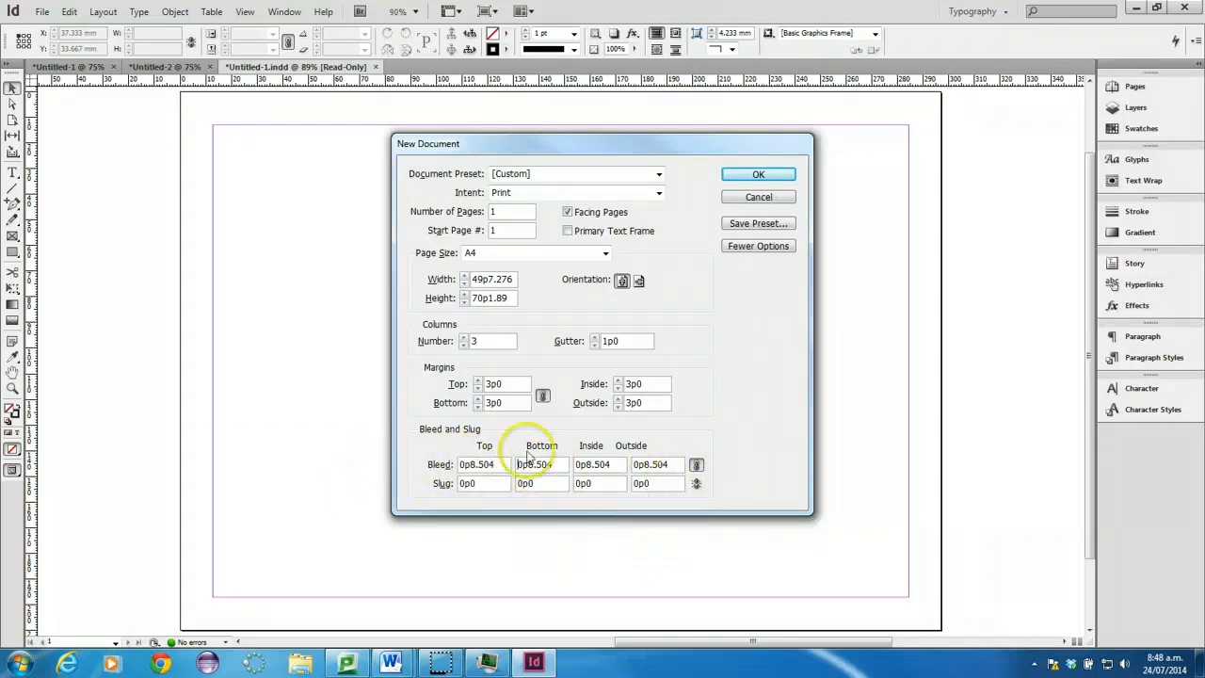
click(783, 170)
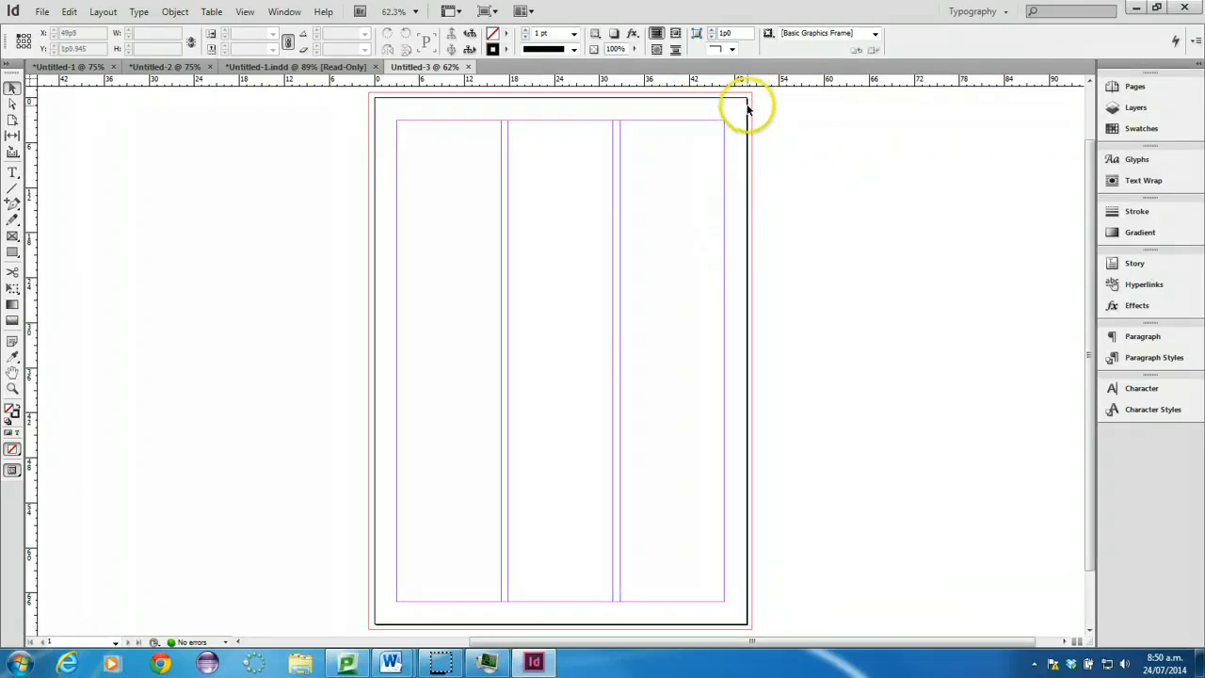
- Start placing a file and browse to the inDesign folder on the Year 10 Digital Technology (J:) drive
click(37, 16)
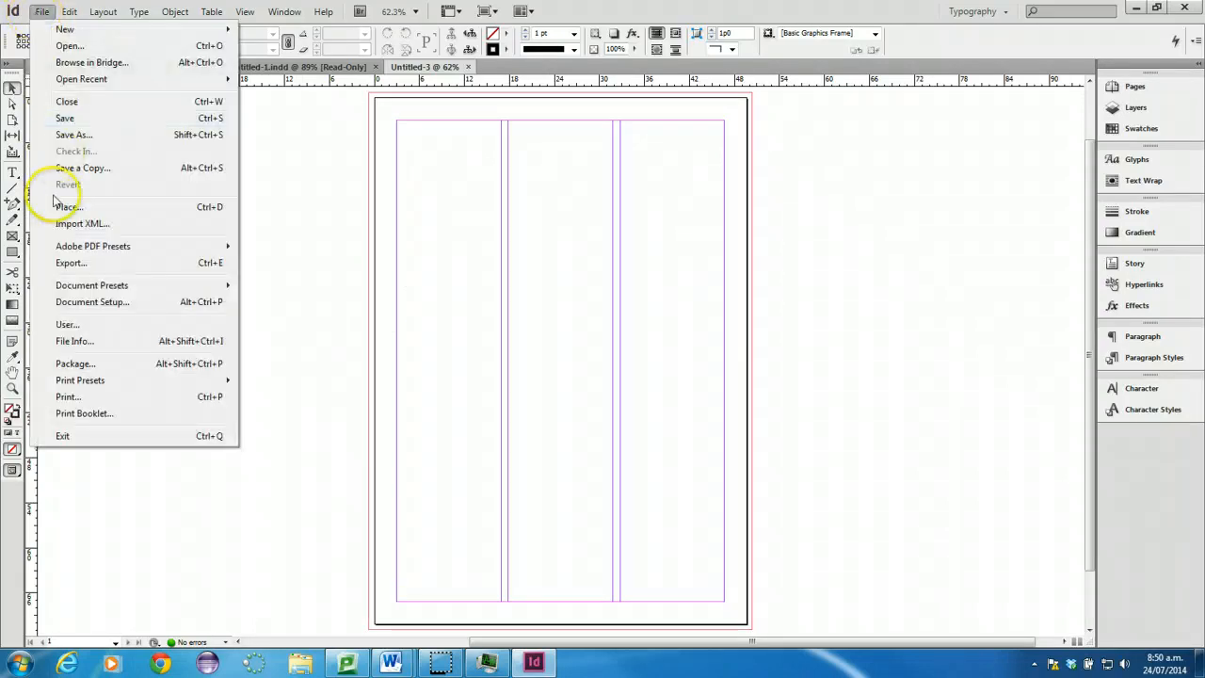
click(58, 208)
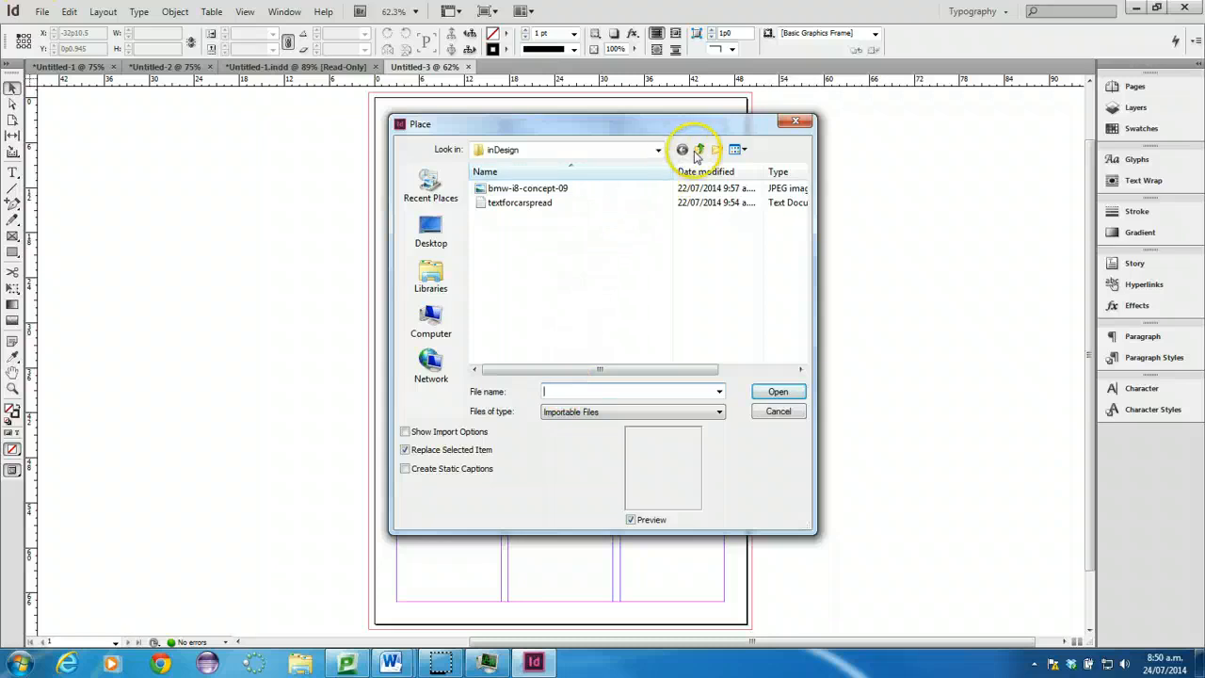
click(658, 150)
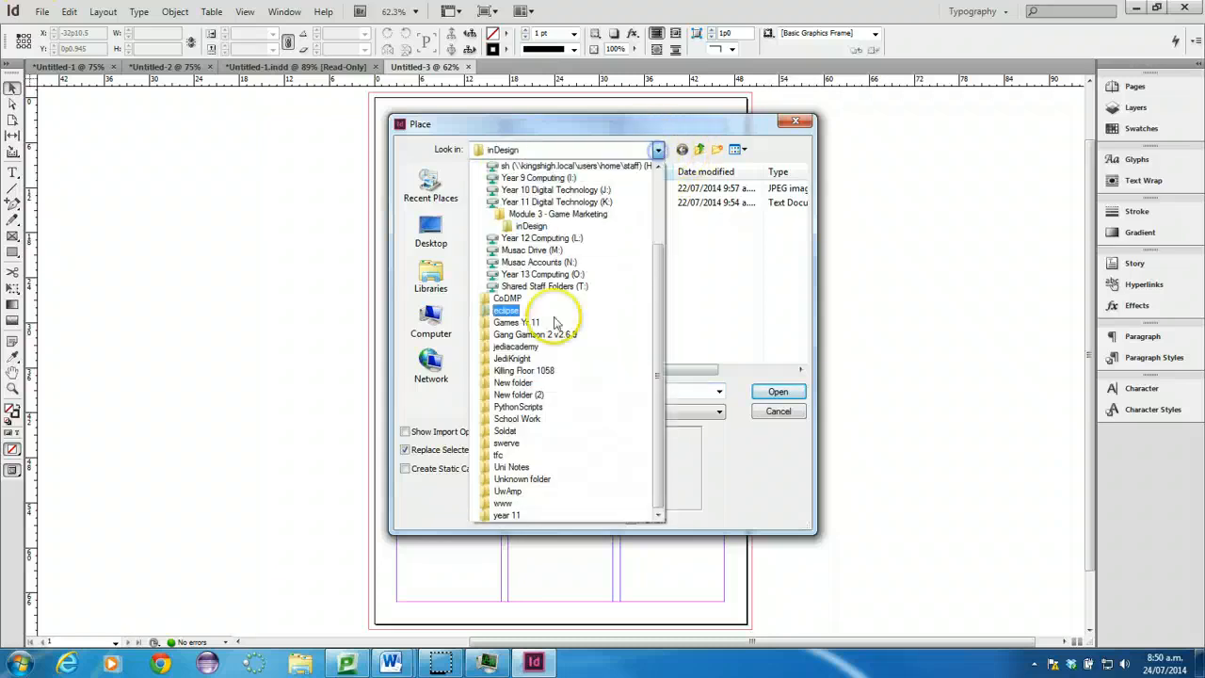
scroll(537, 360, up, 2)
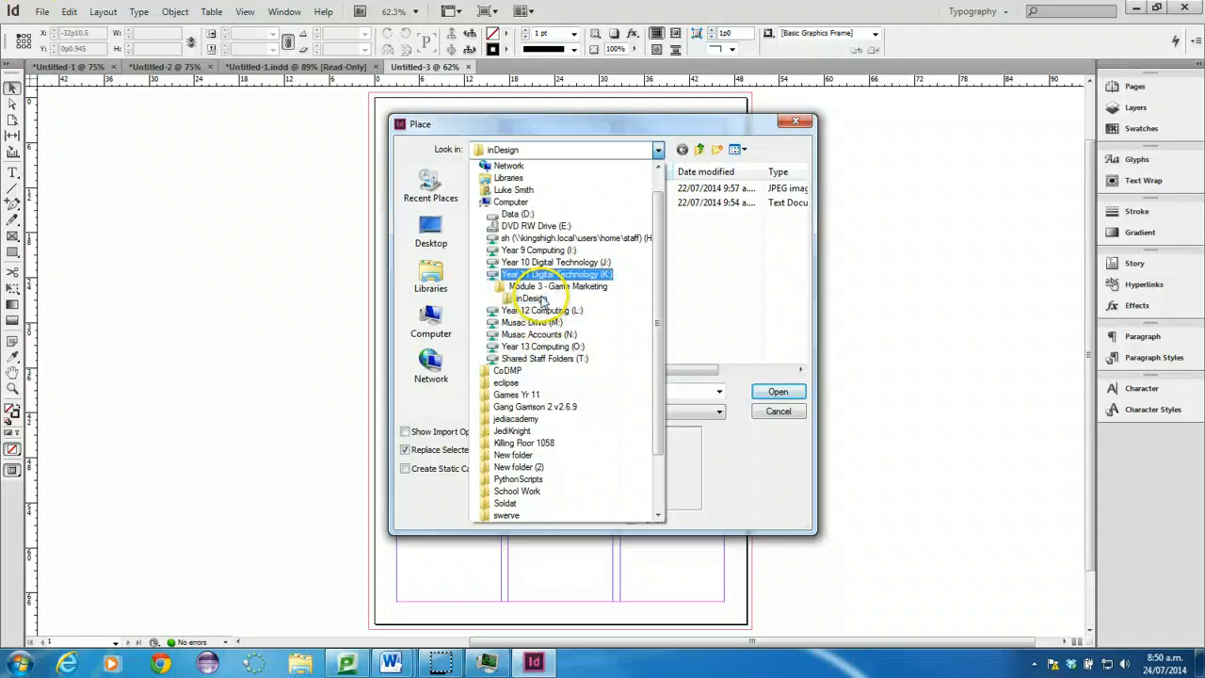
click(532, 265)
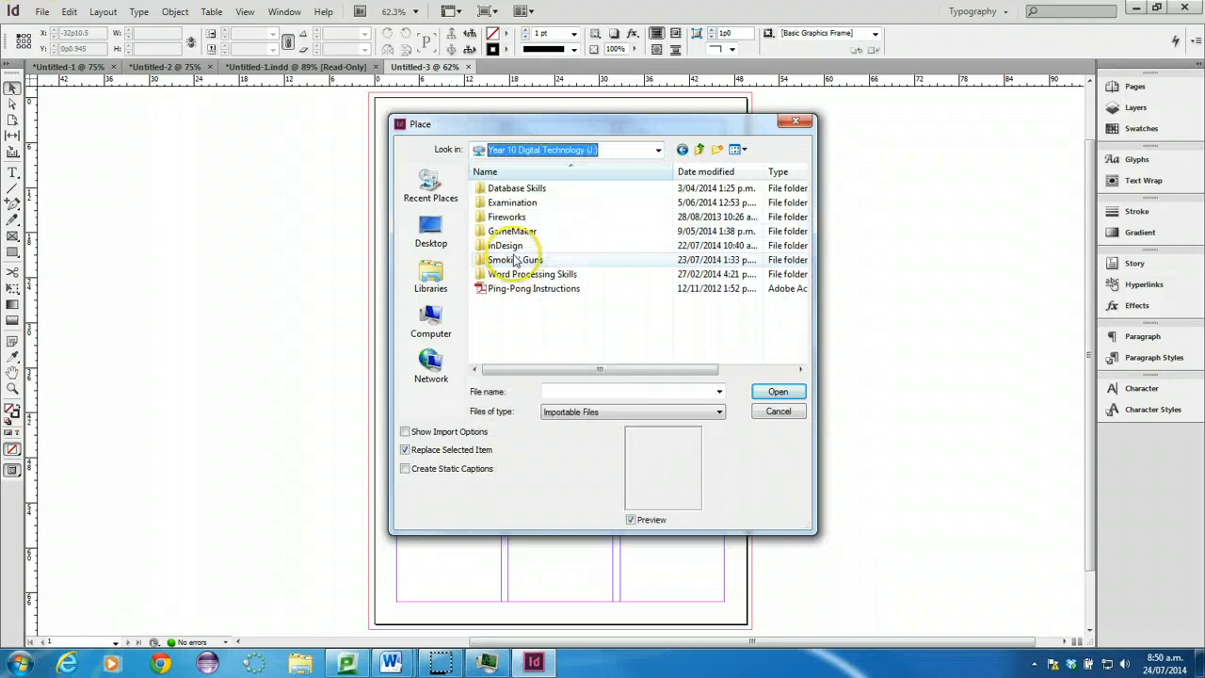
double_click(507, 247)
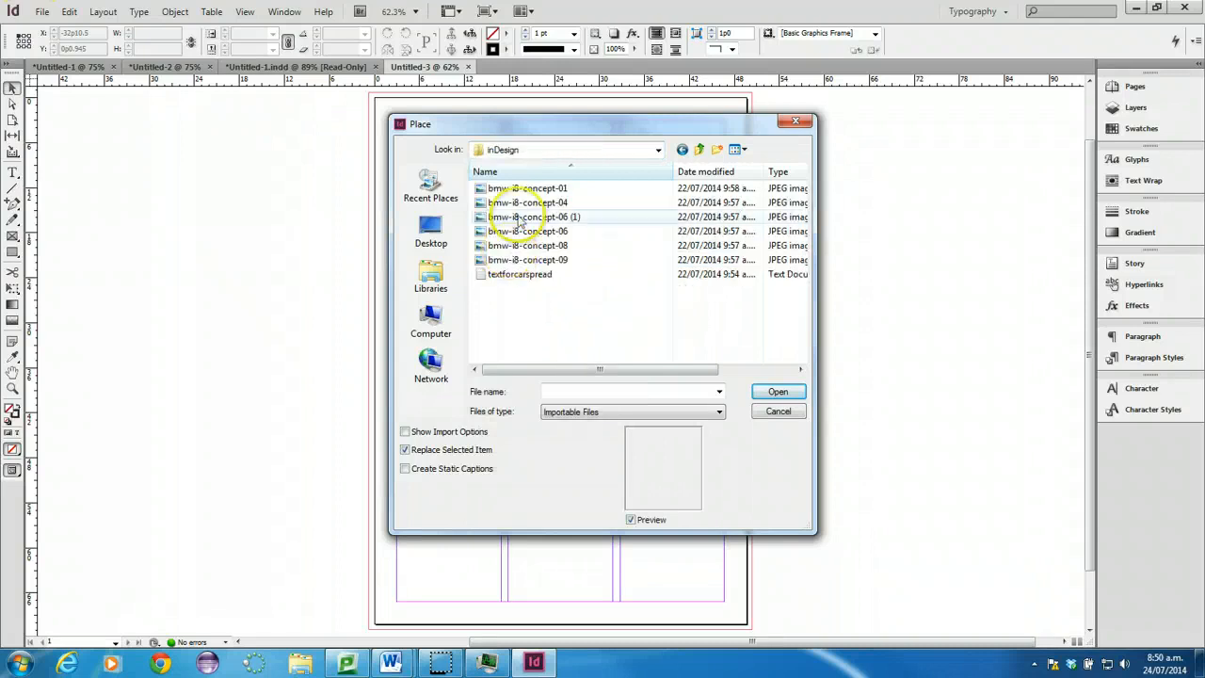
- Preview the bmw-i8-concept images and load bmw-i8-concept-04 for placing
click(523, 189)
click(525, 204)
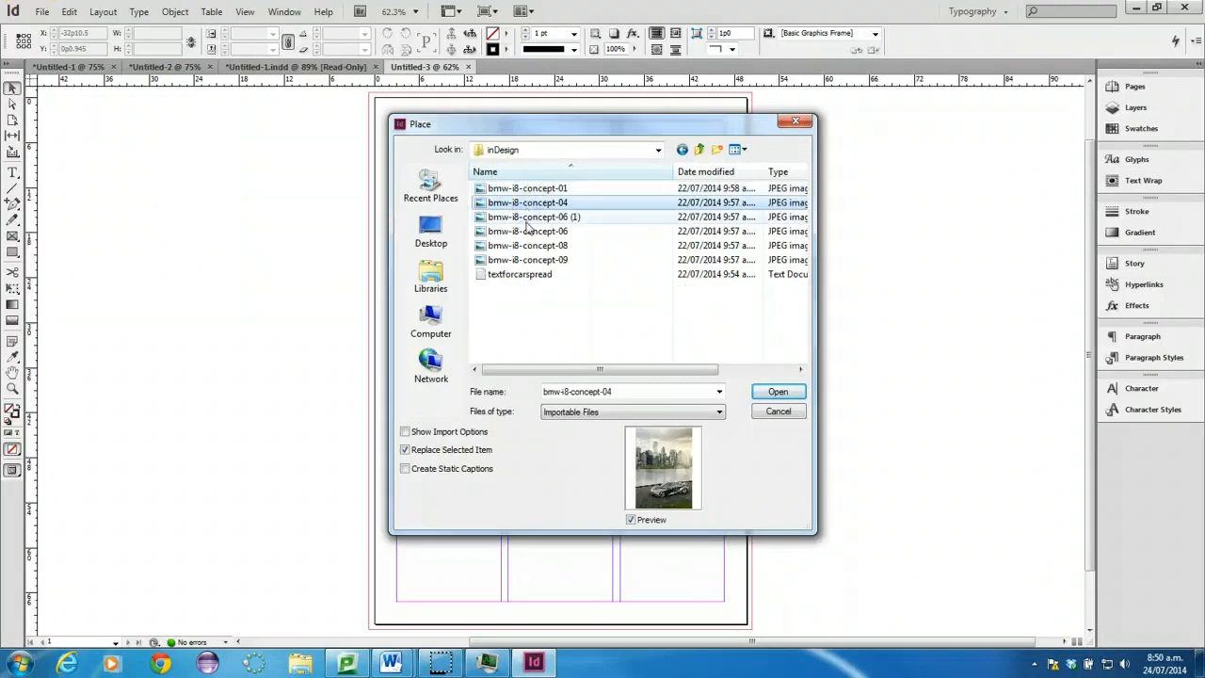
click(526, 217)
click(527, 232)
click(527, 245)
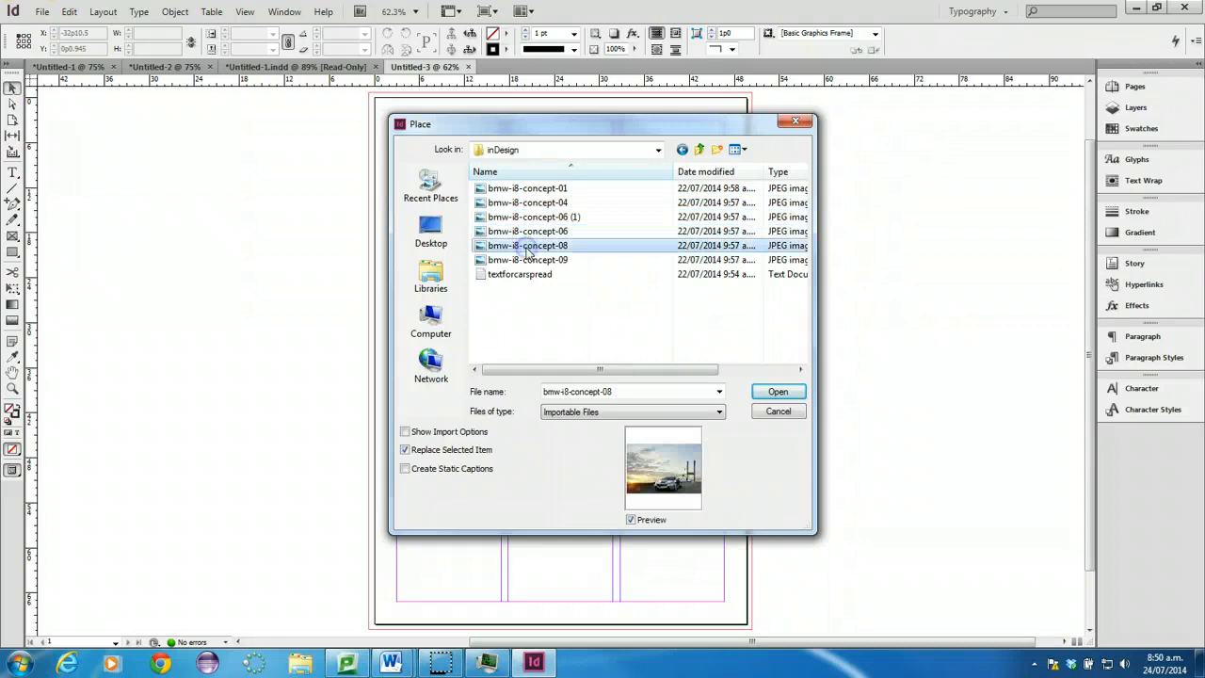
click(528, 259)
click(527, 203)
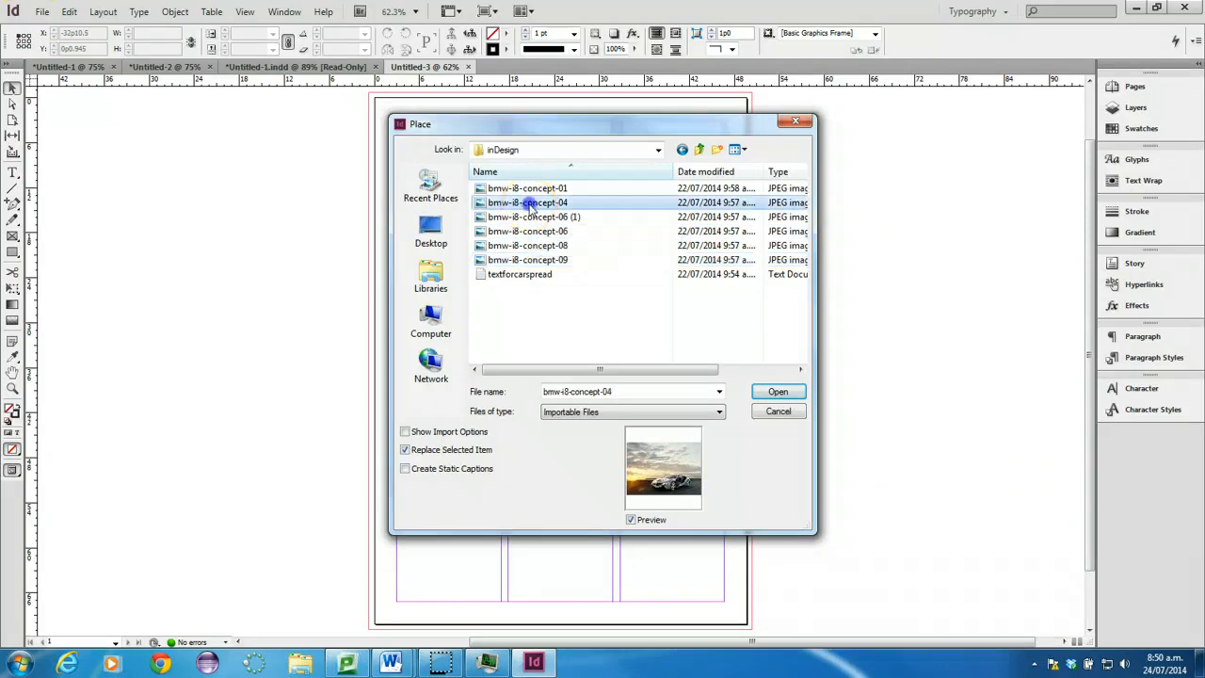
click(796, 397)
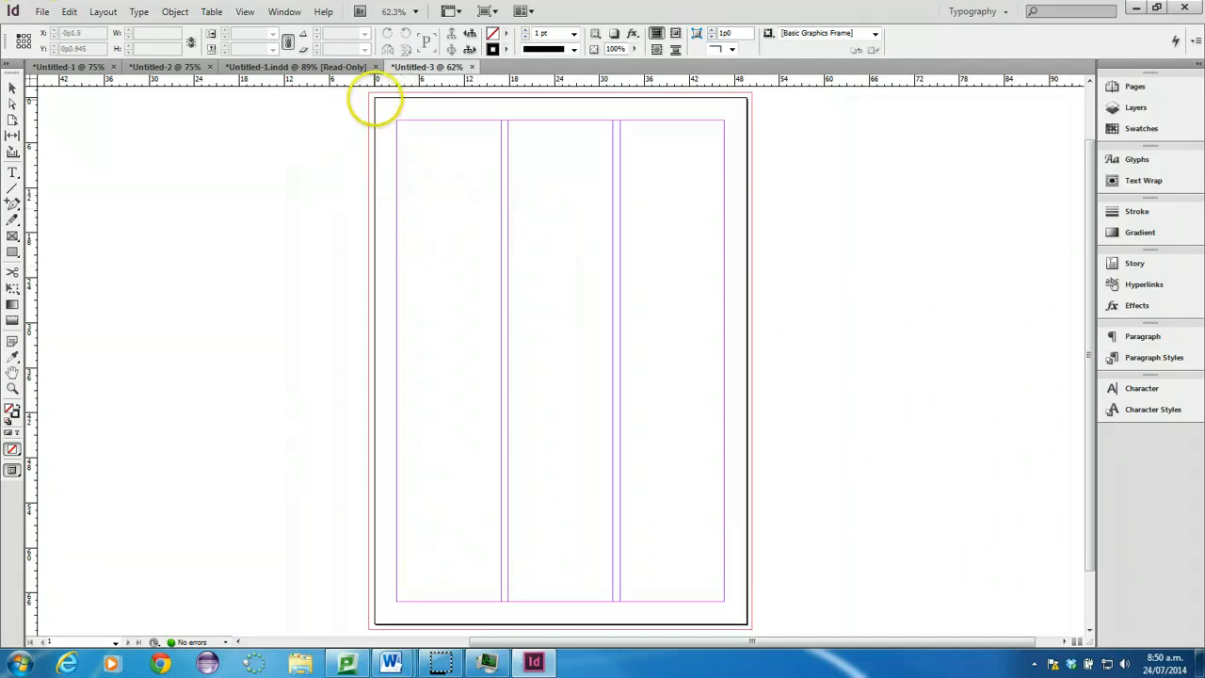
- Try placing the car image from page corner to page corner without the bleed, and remove it
drag(375, 97, 750, 624)
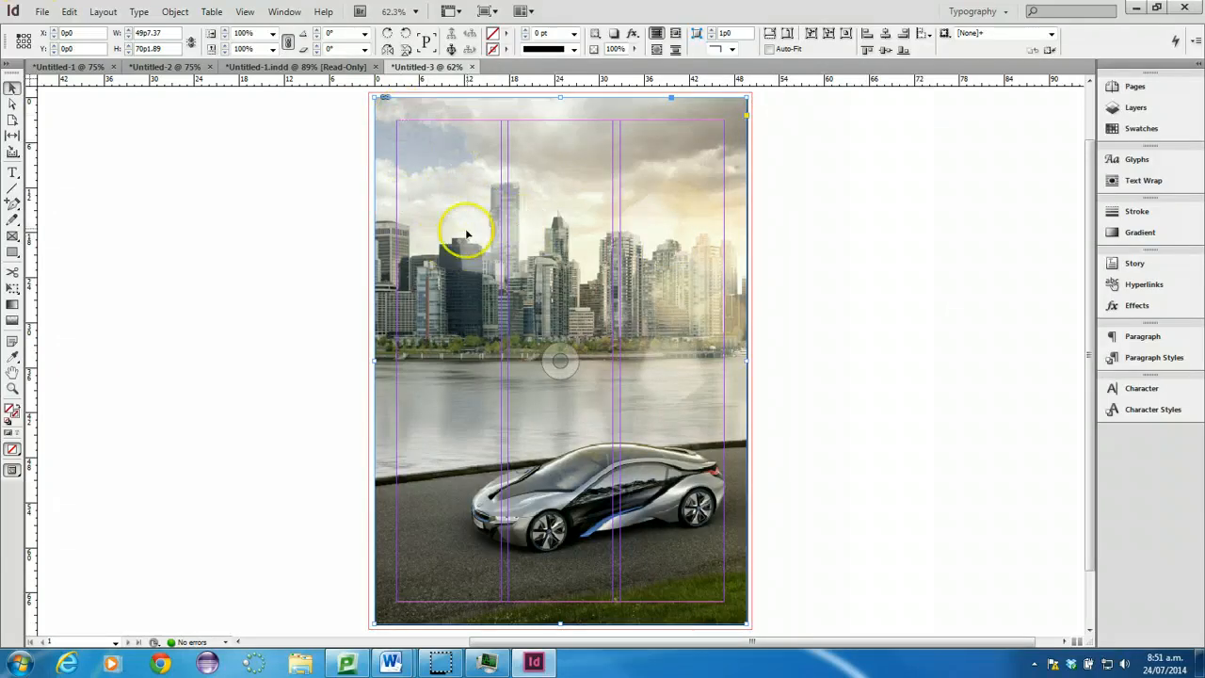
key(Delete)
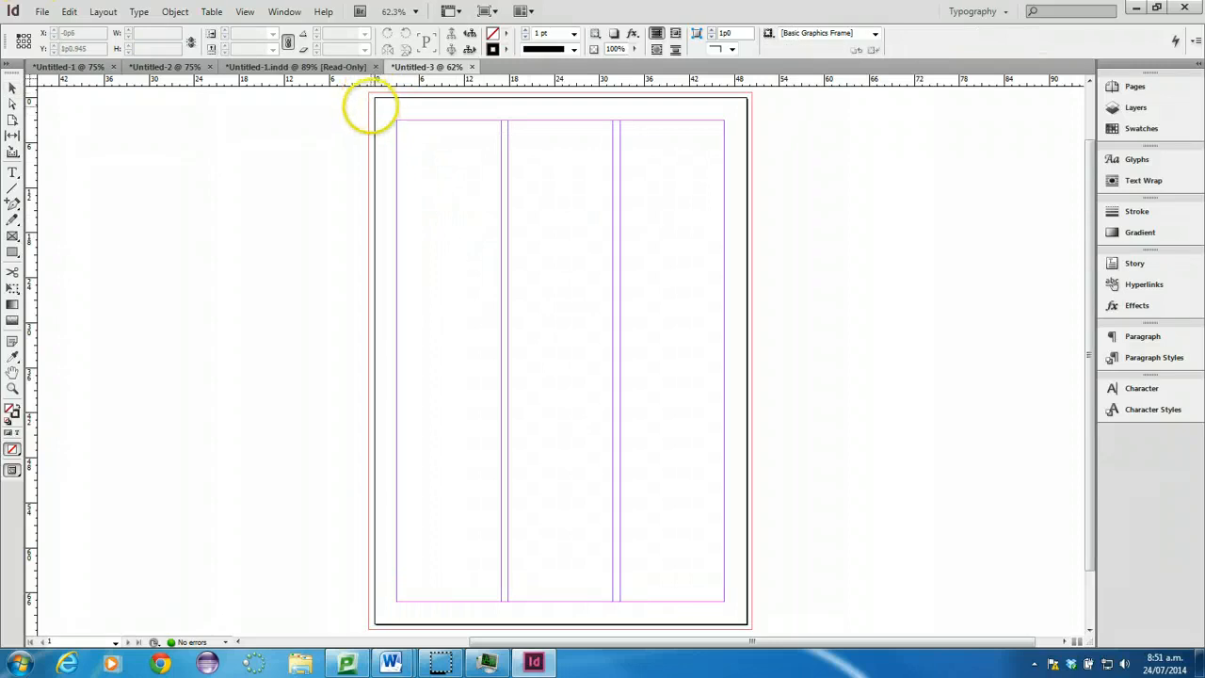
- Place the car image over the whole page out to the bleed lines, about 51p0.9 wide and 72p2.6 high, and check its edges
drag(375, 94, 752, 586)
scroll(330, 367, up, 2)
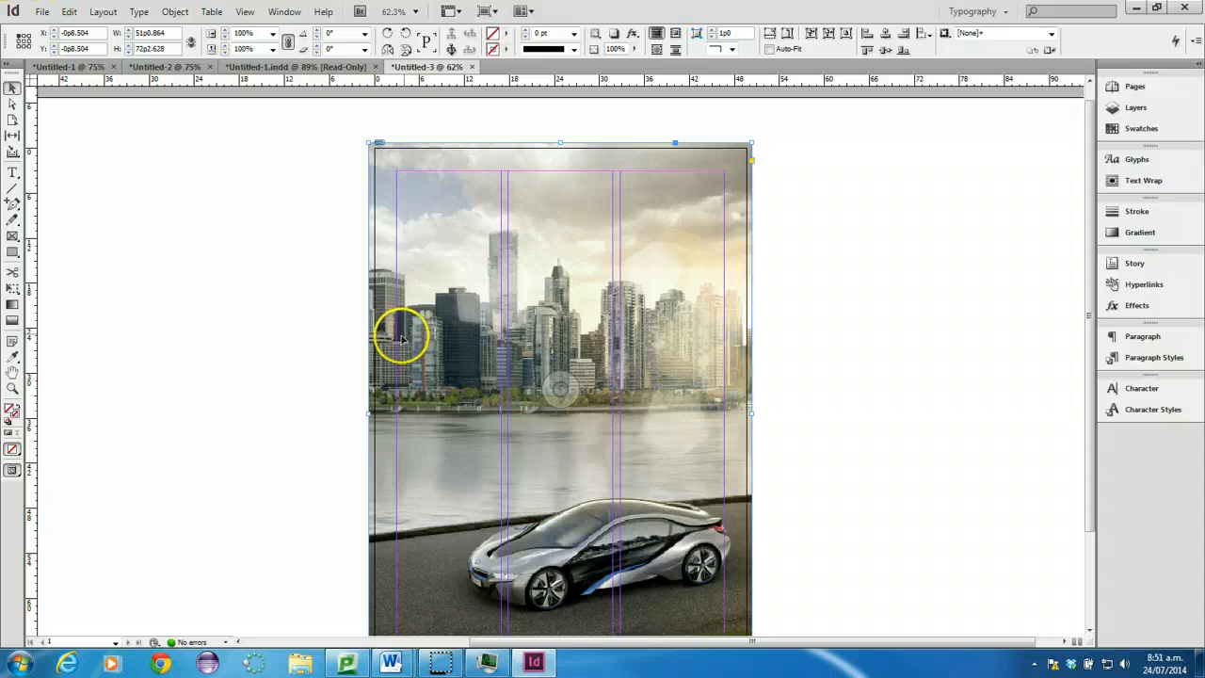
scroll(401, 339, down, 2)
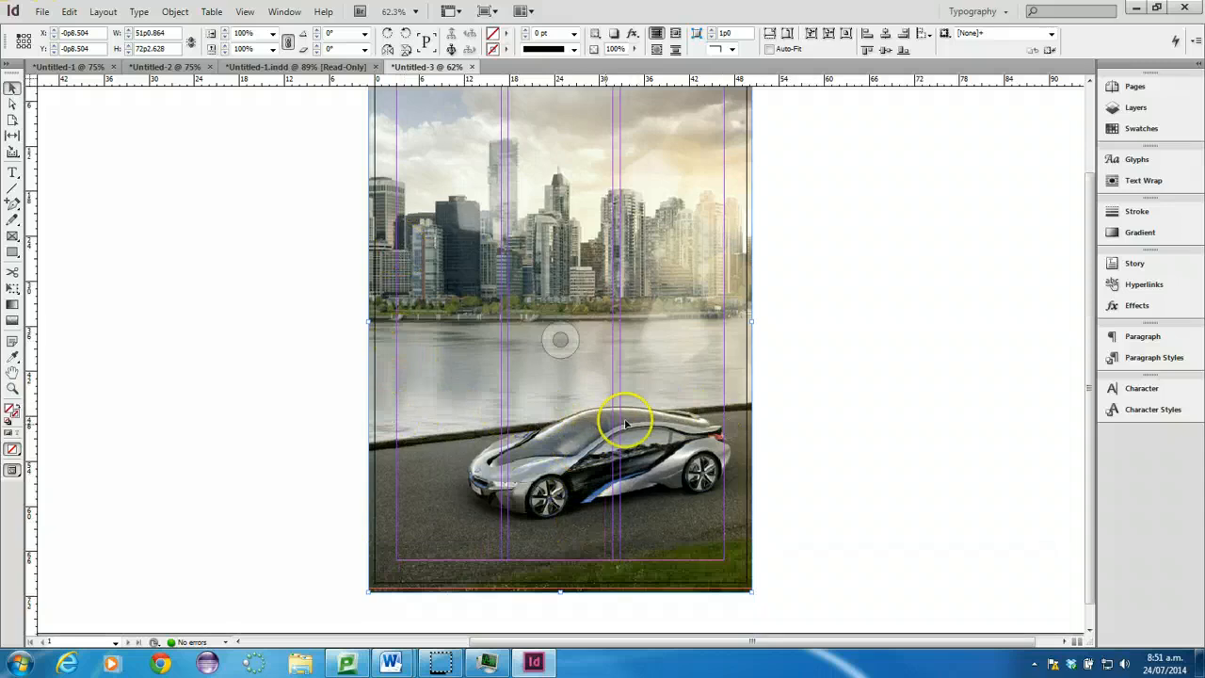
scroll(205, 411, up, 2)
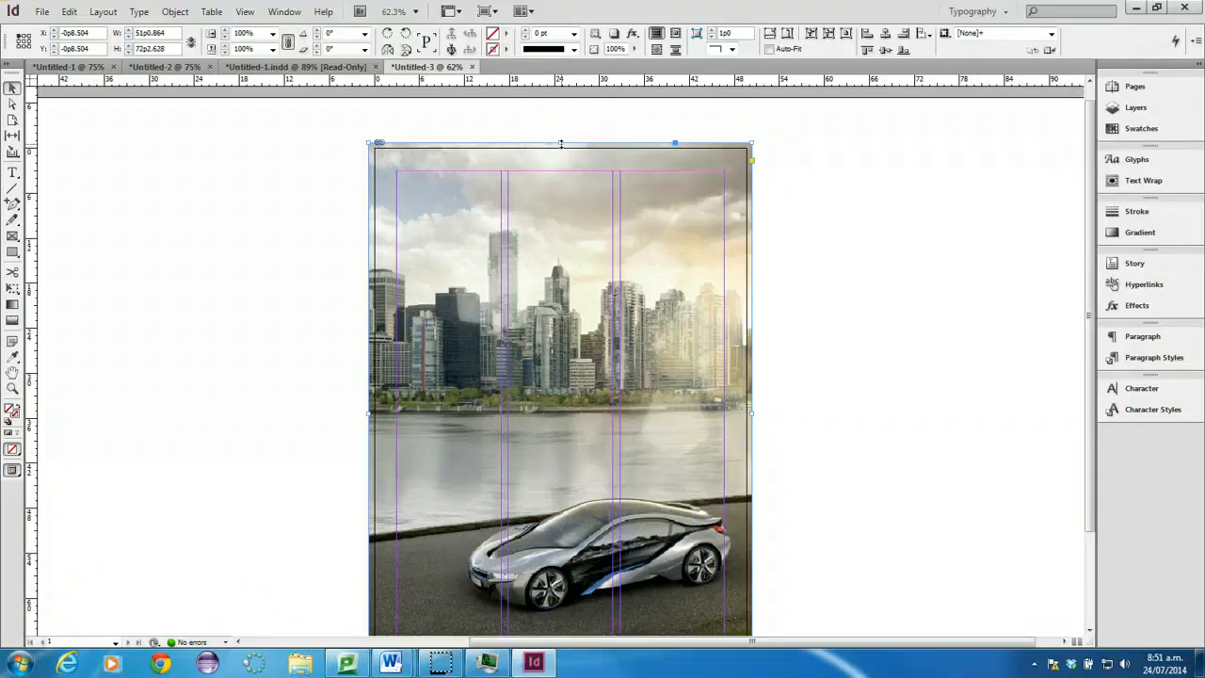
- Crop the car image's frame from its top and bottom edges to a strip about 18p6 high around the car
drag(611, 154, 612, 475)
scroll(572, 471, down, 2)
click(559, 570)
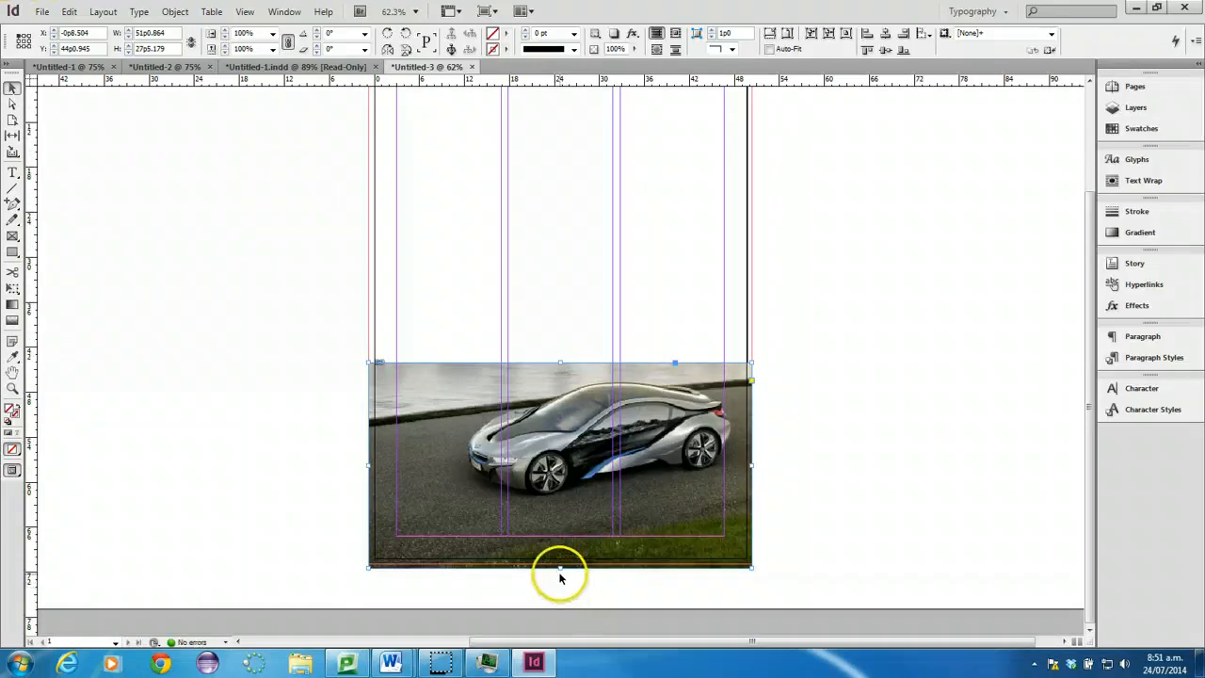
drag(560, 570, 561, 500)
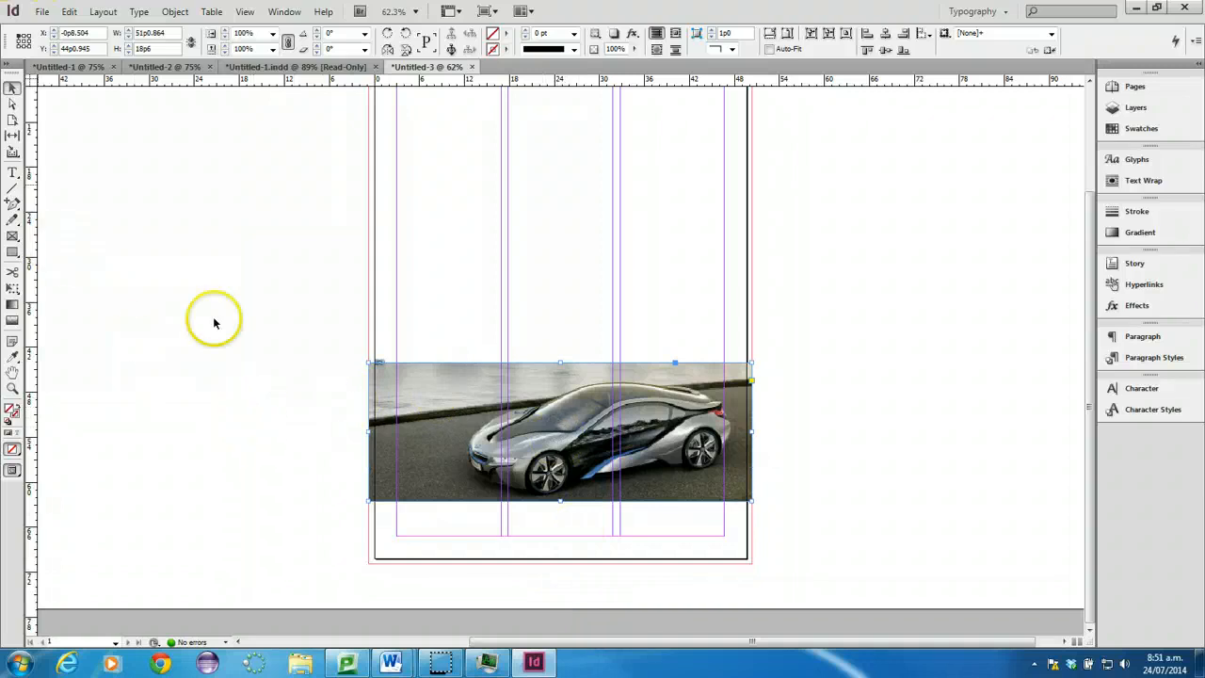
click(237, 254)
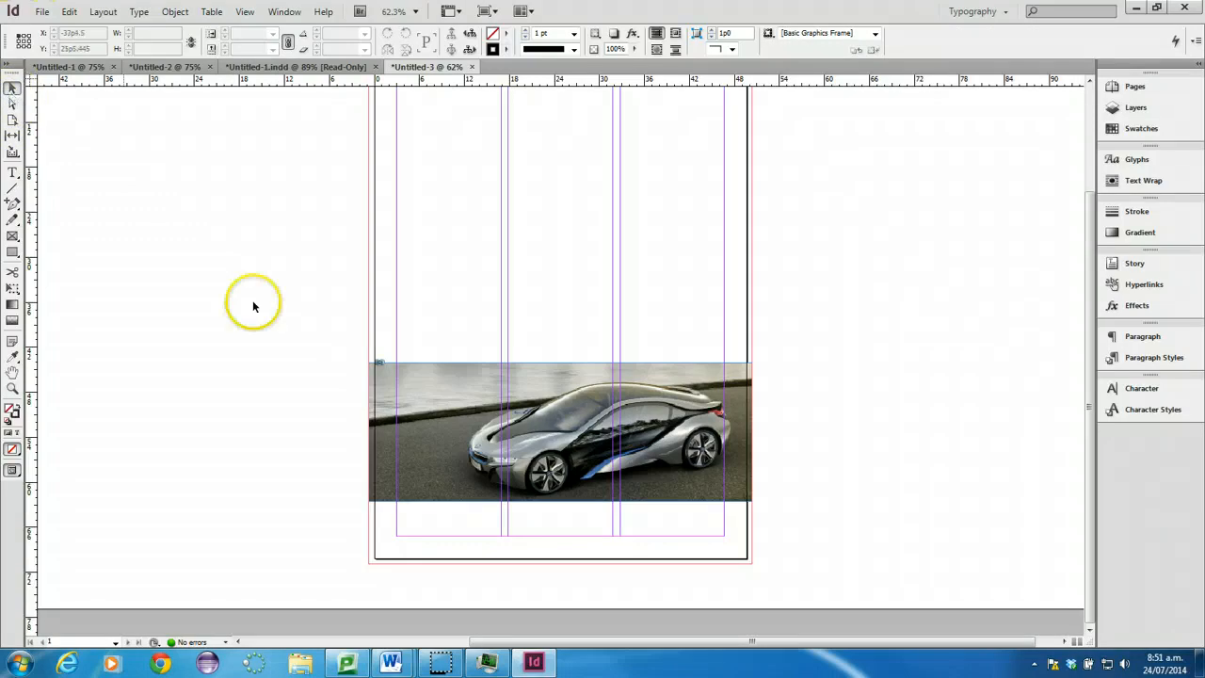
- Move the cropped car strip up near the page's upper edge and resize its frame to about 50p4.4 by 19p6
click(499, 415)
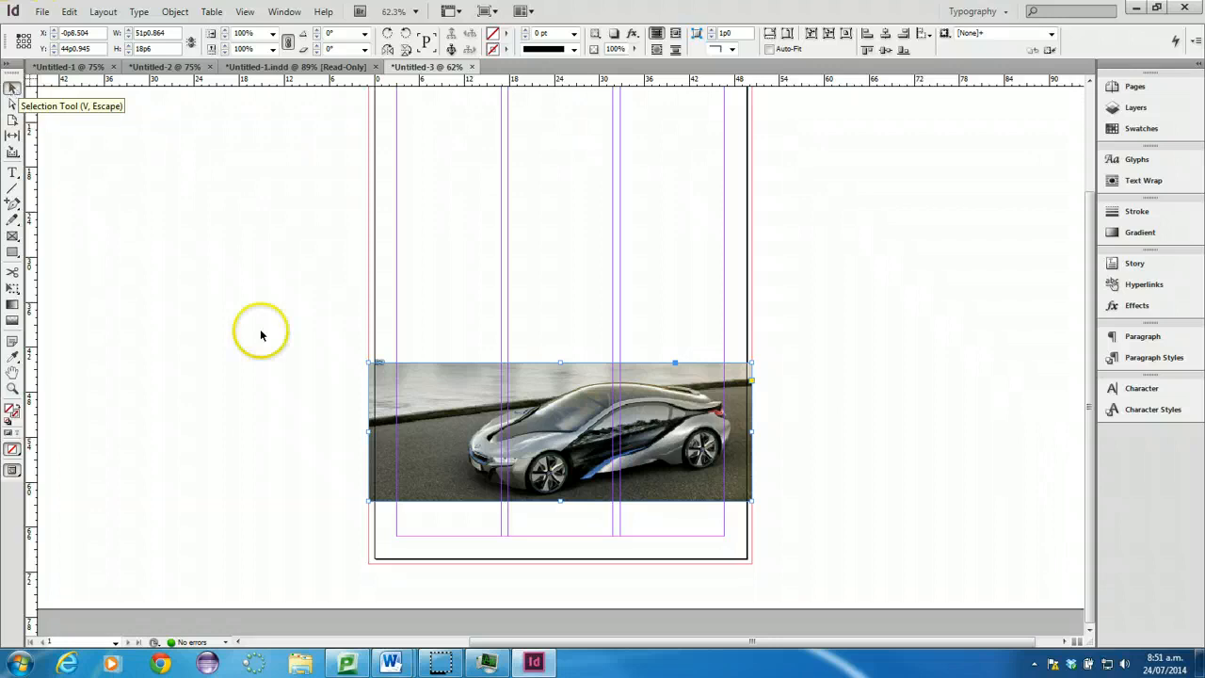
drag(471, 409, 470, 236)
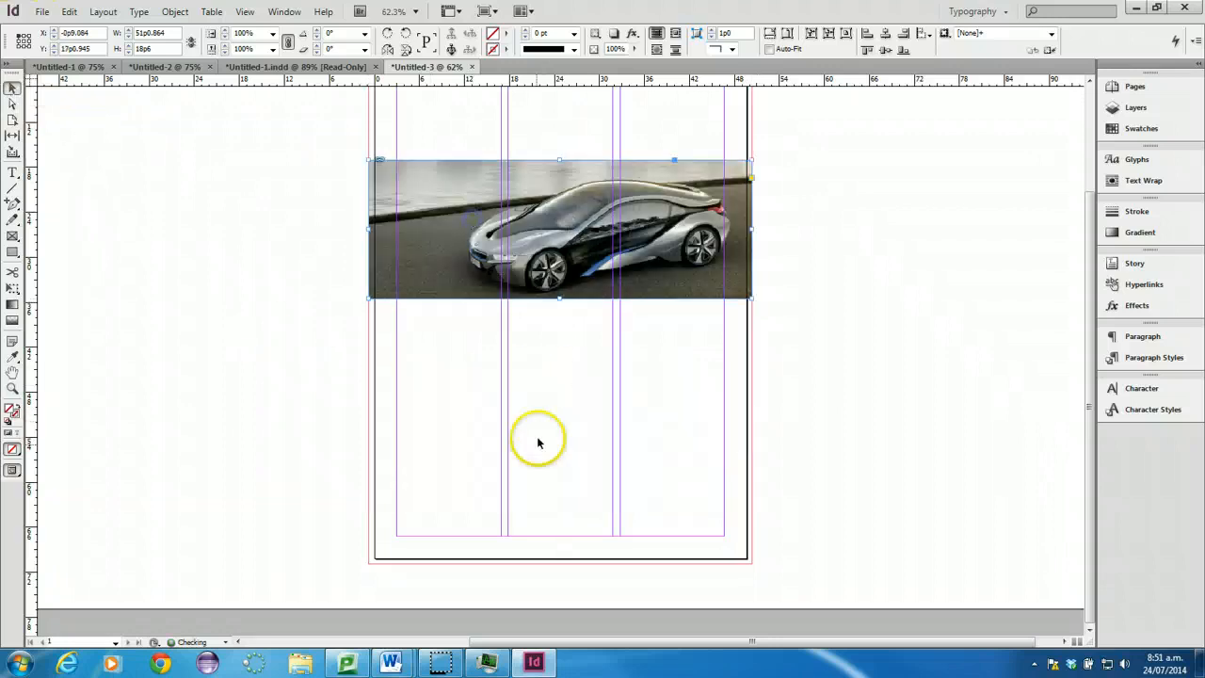
scroll(539, 442, up, 3)
drag(498, 348, 500, 250)
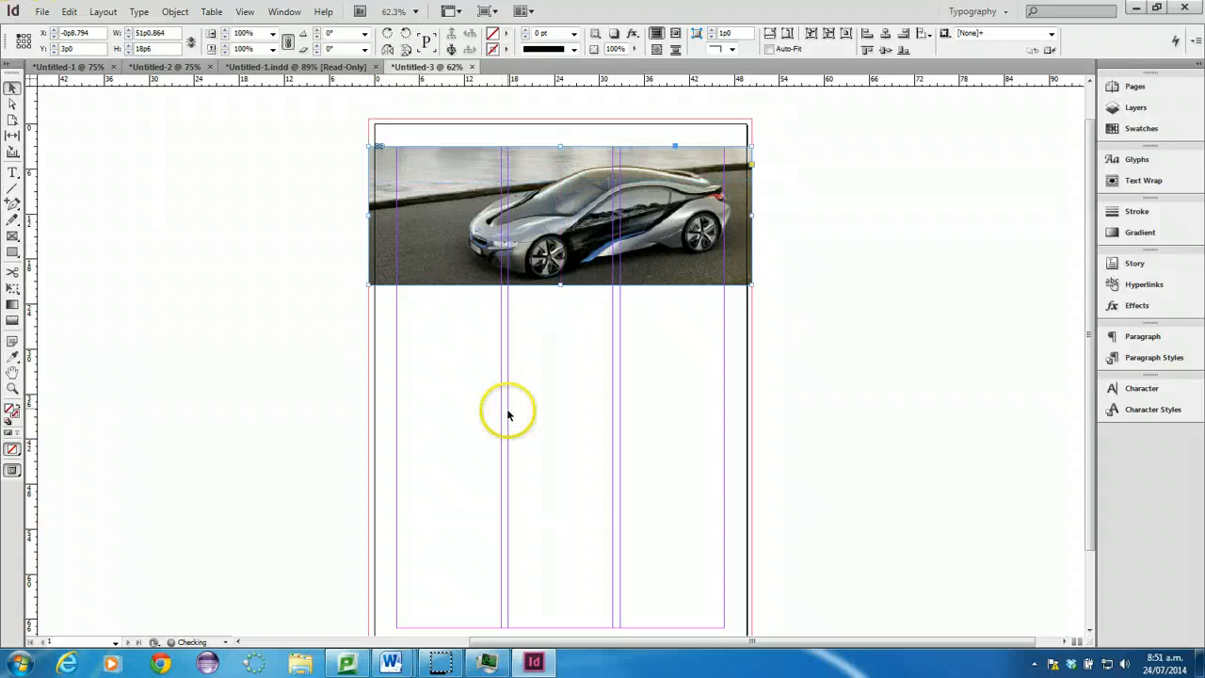
drag(511, 207, 530, 244)
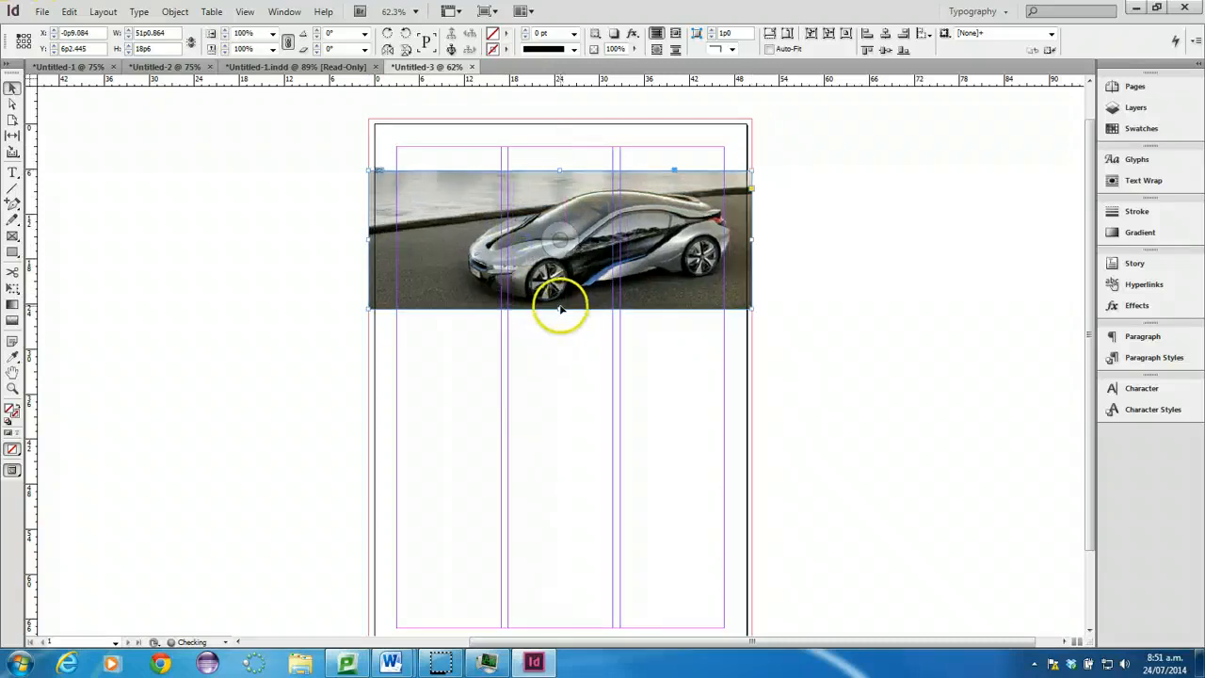
mouse_move(560, 309)
mouse_down()
mouse_move(553, 354)
mouse_move(559, 316)
mouse_up()
mouse_move(753, 243)
mouse_down()
mouse_move(646, 246)
mouse_move(748, 246)
mouse_up()
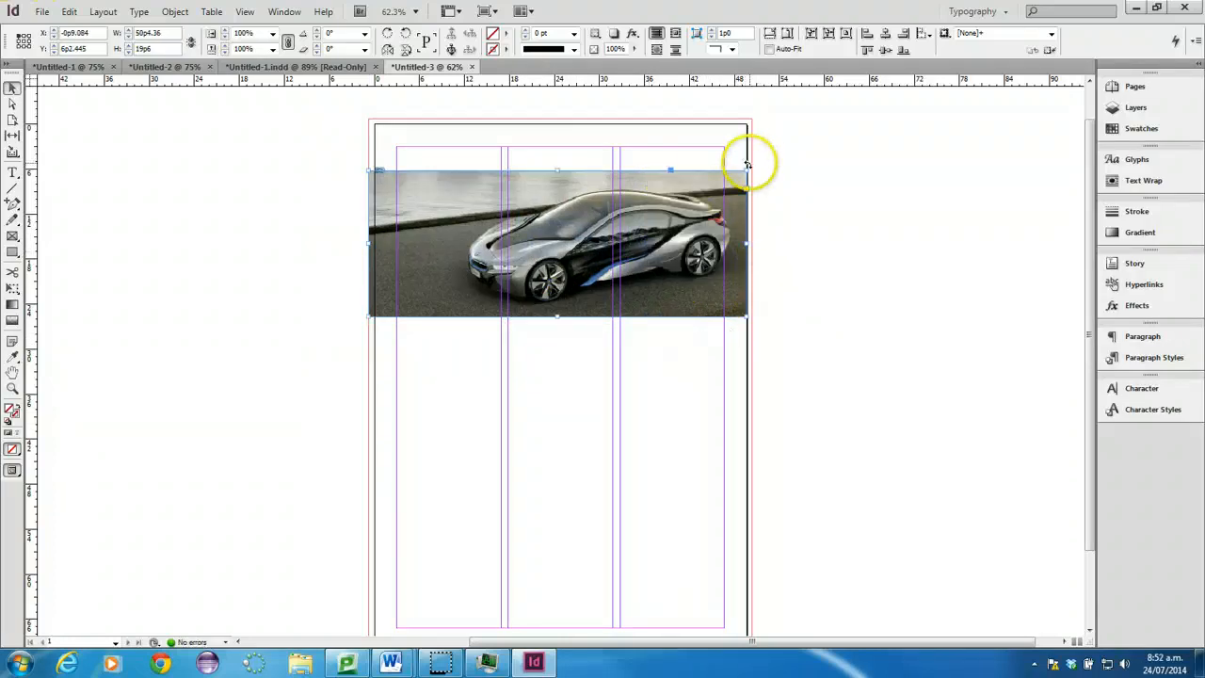
- Try rotating the car image frame by -45°, undo the rotation, and deselect the frame
drag(747, 165, 750, 273)
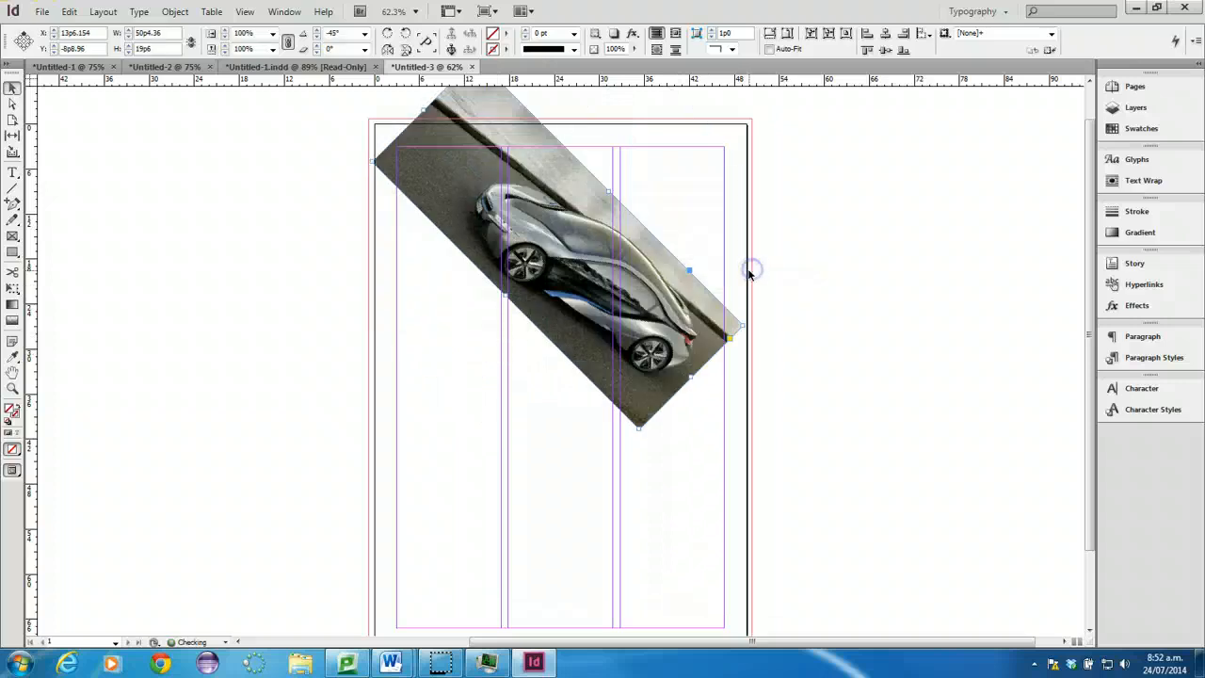
key(ctrl+z)
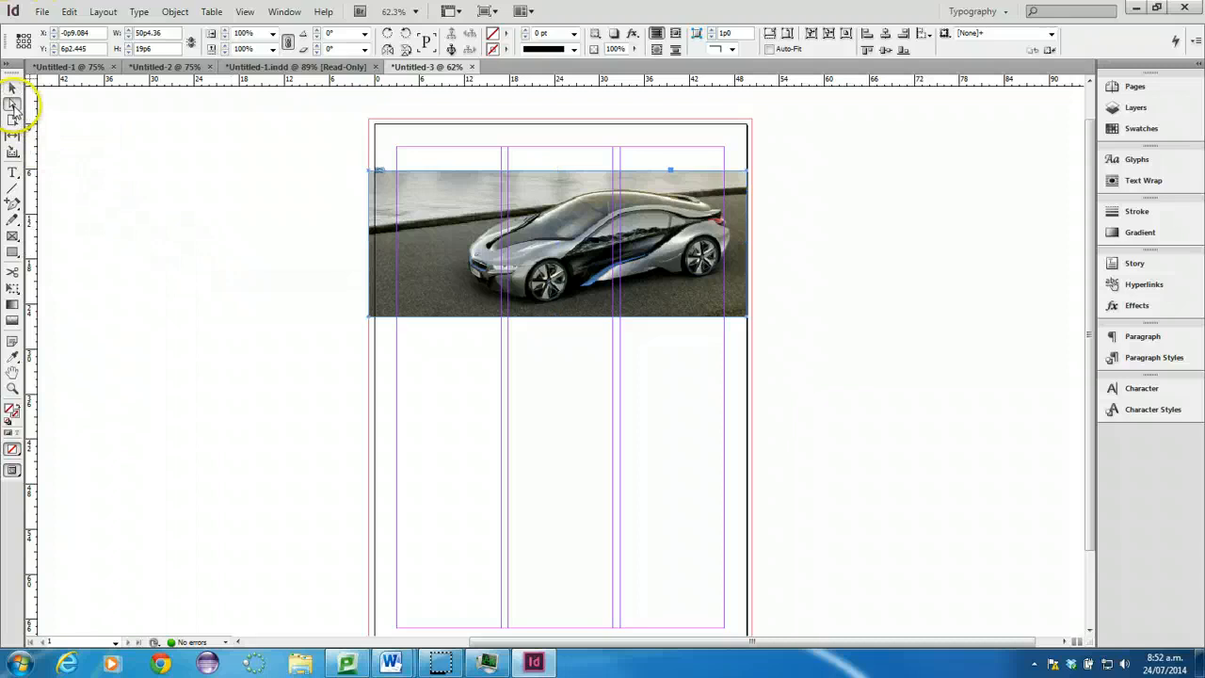
click(295, 238)
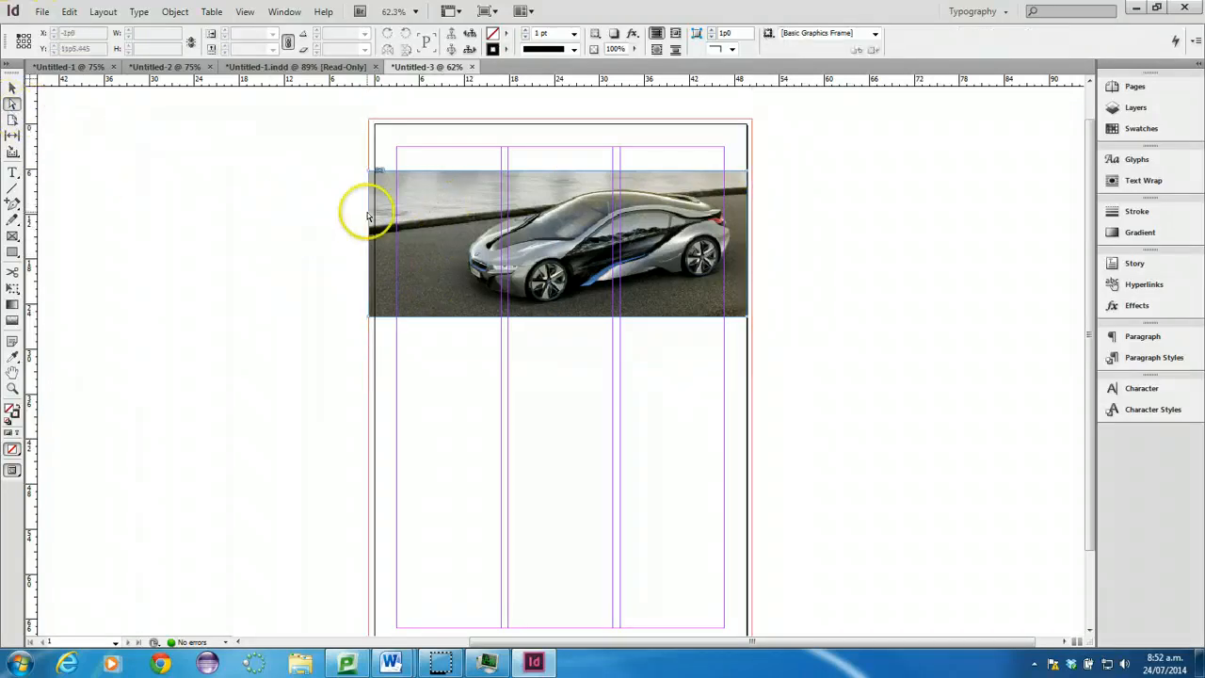
- Shift the image content down inside its frame with the Direct Selection tool so the strip shows the city skyline
click(424, 211)
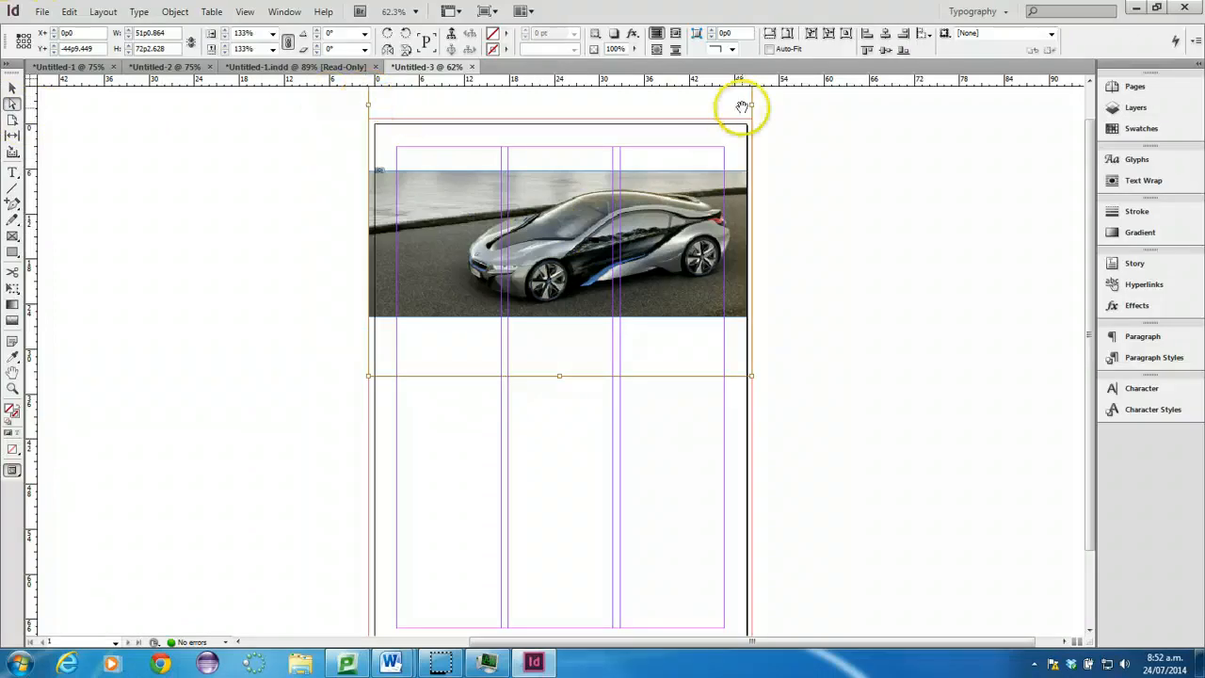
drag(533, 204, 539, 305)
drag(559, 222, 561, 247)
click(358, 346)
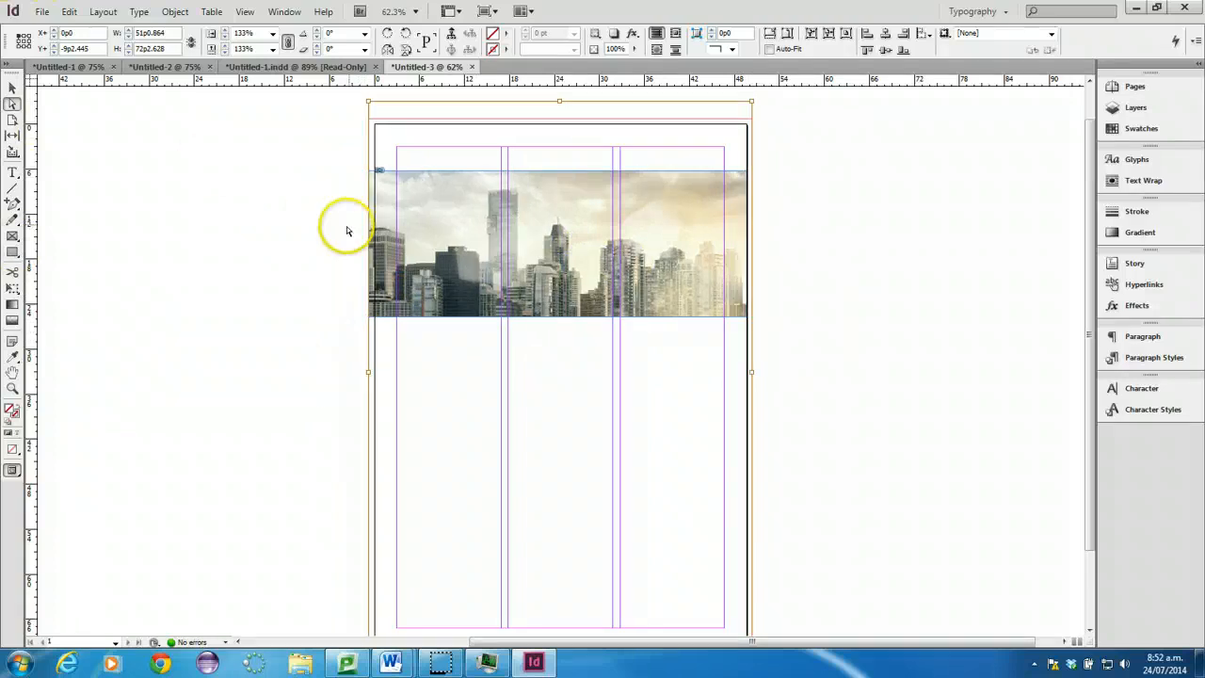
- Try scaling the image content to about 23p8 by 63p0 and moving it inside the frame, and undo the changes
drag(369, 101, 574, 170)
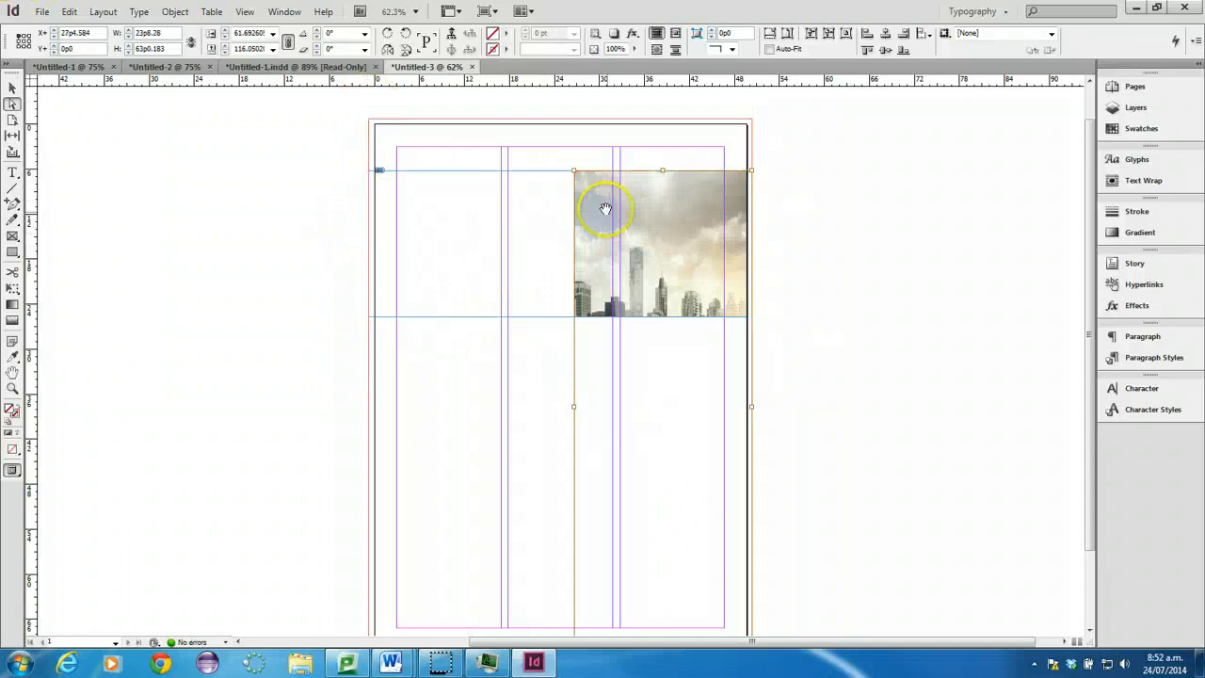
drag(628, 273, 538, 190)
drag(548, 263, 500, 251)
key(ctrl+z)
key(ctrl+z)
key(ctrl+z)
key(ctrl+z)
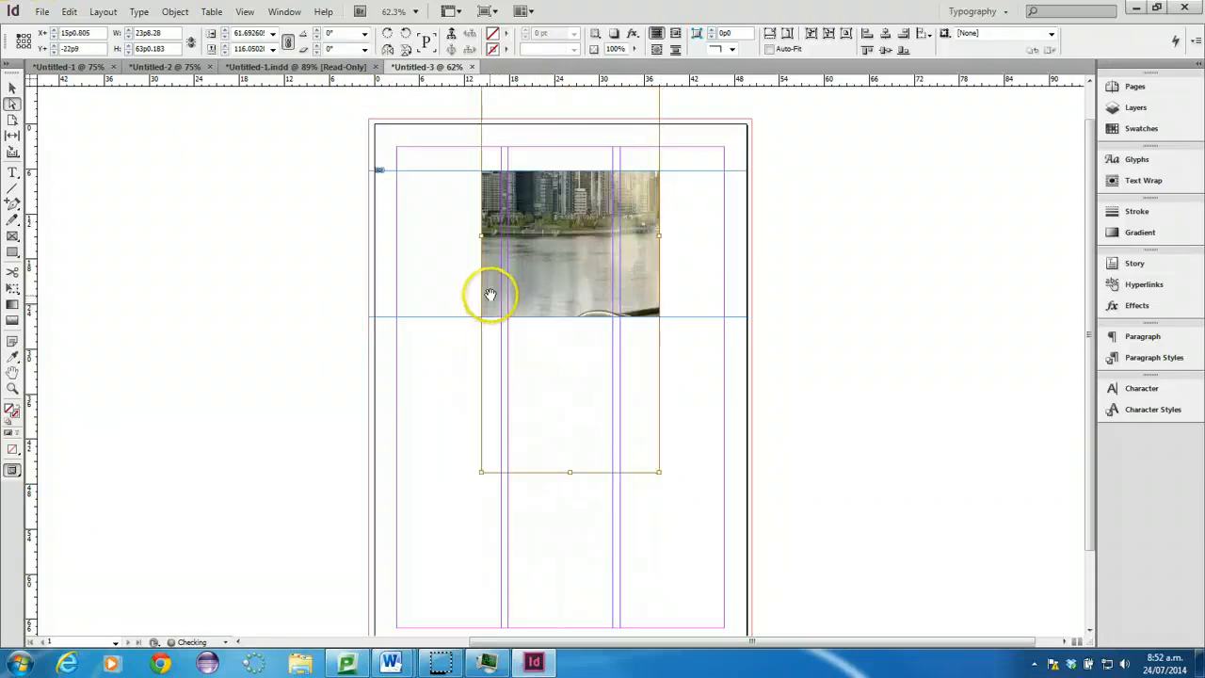
key(ctrl+z)
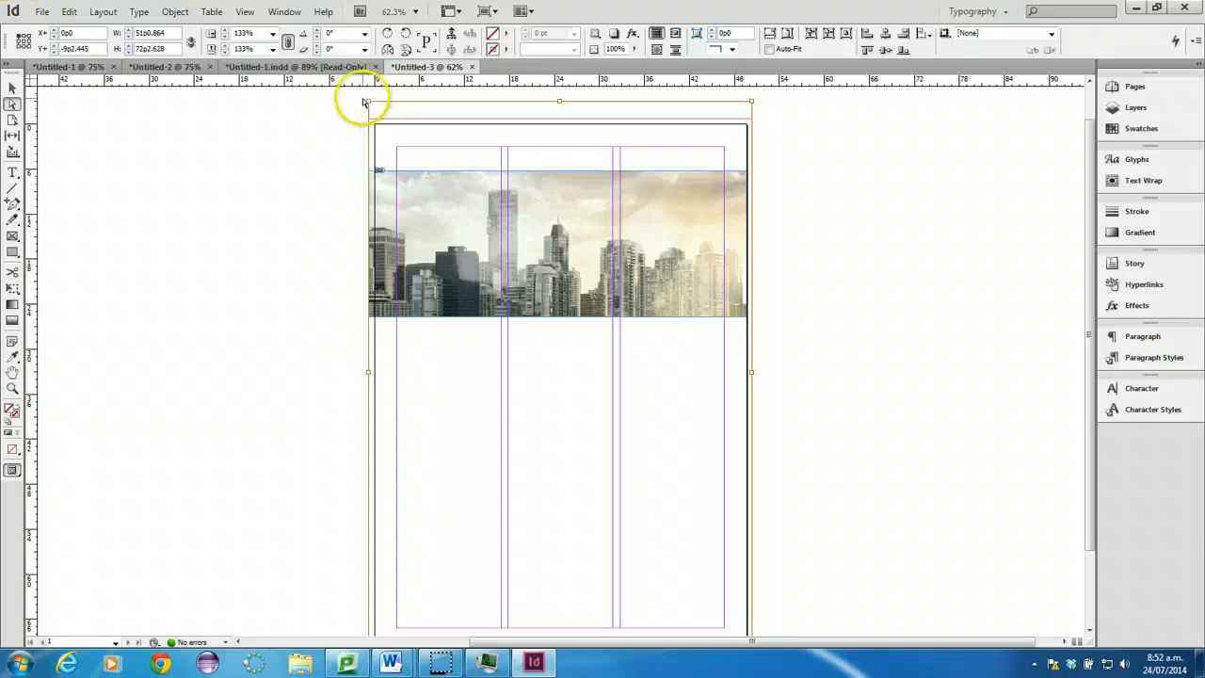
- Try scaling the image content to about 41p10.5 by 59p2.6 and shifting it inside the frame, and undo both changes
drag(369, 101, 517, 198)
drag(563, 276, 469, 180)
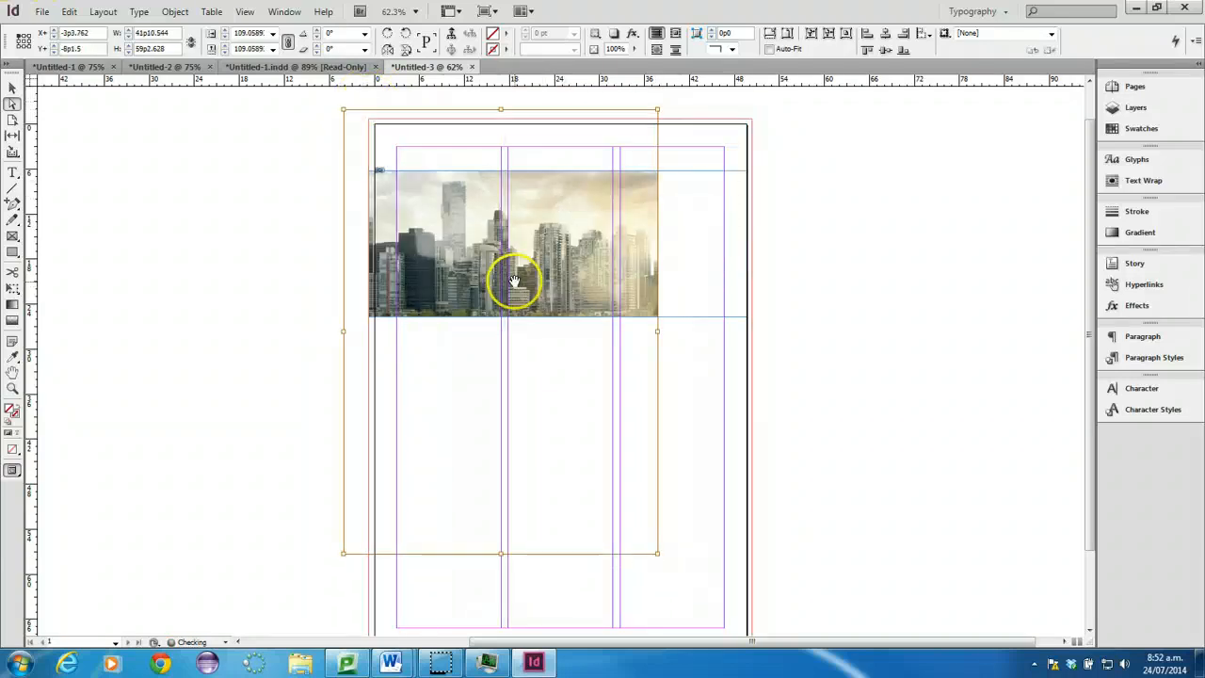
key(ctrl+z)
key(ctrl+z)
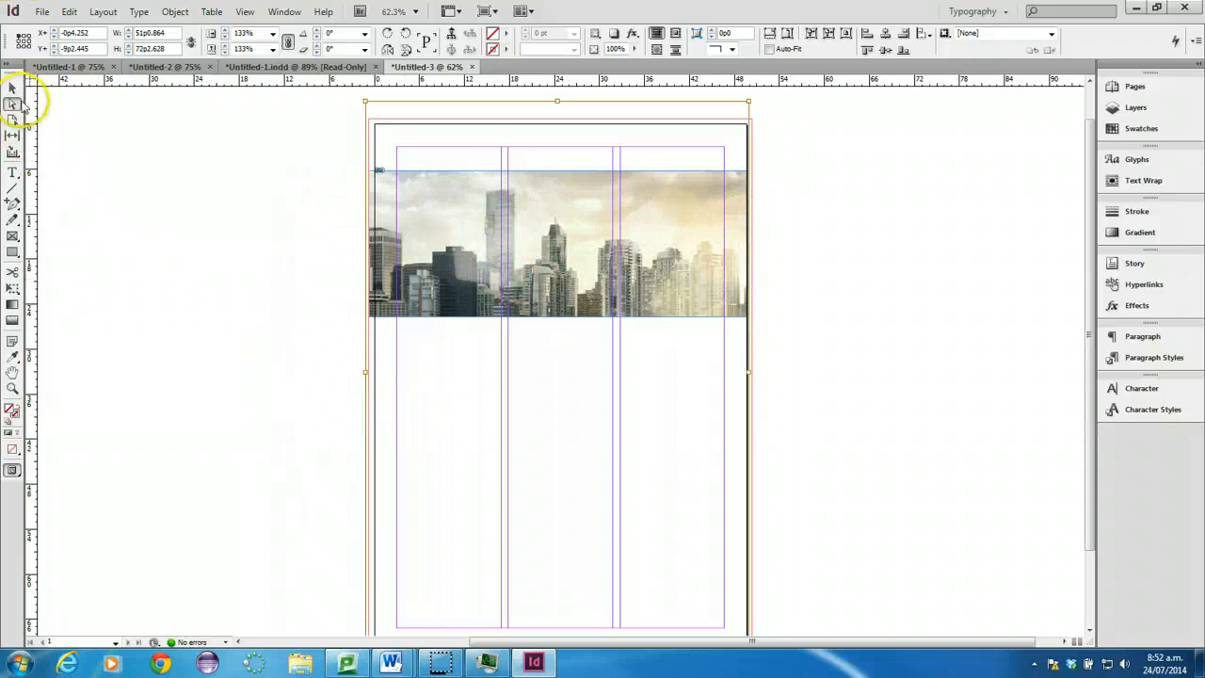
- Try distorting the frame's shape by pulling its upper-left corner point inward, and undo it
click(318, 273)
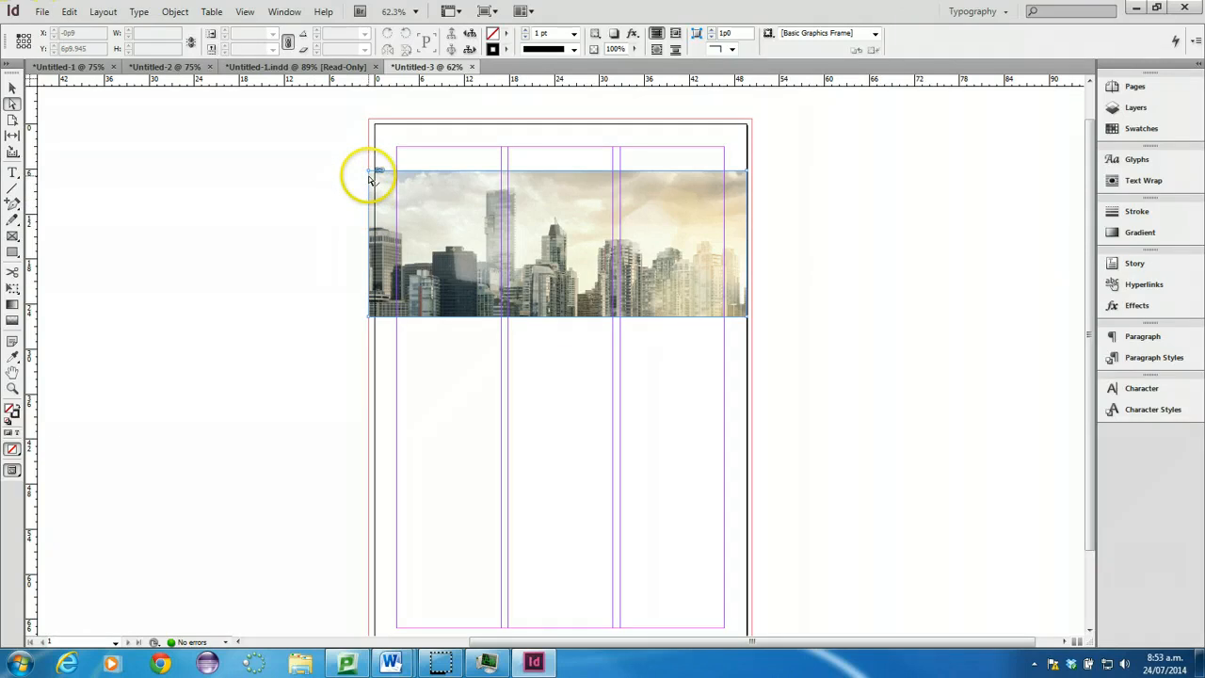
key(ctrl+1)
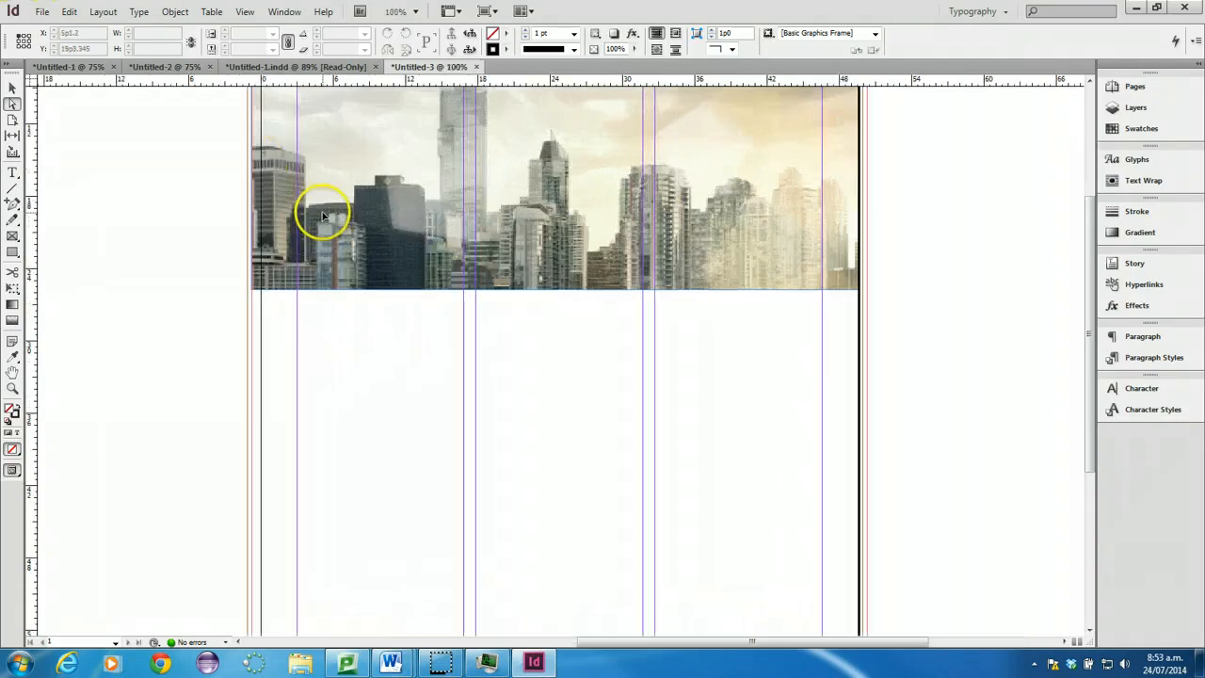
scroll(323, 217, up, 3)
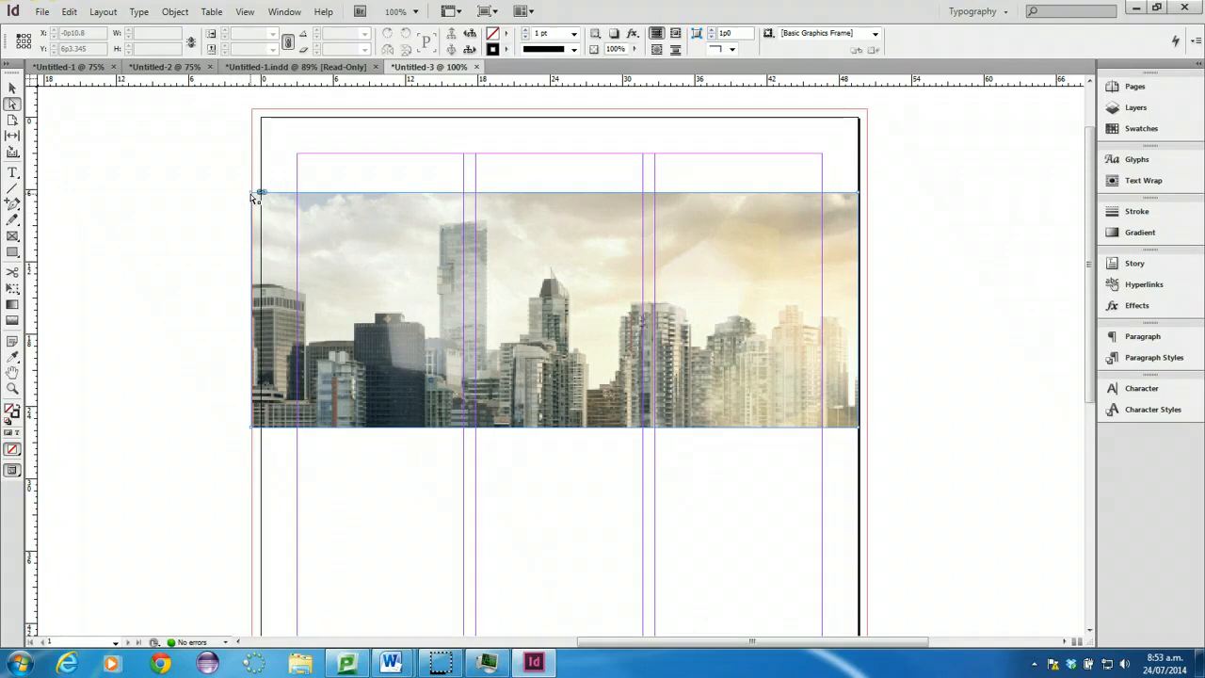
drag(251, 194, 442, 256)
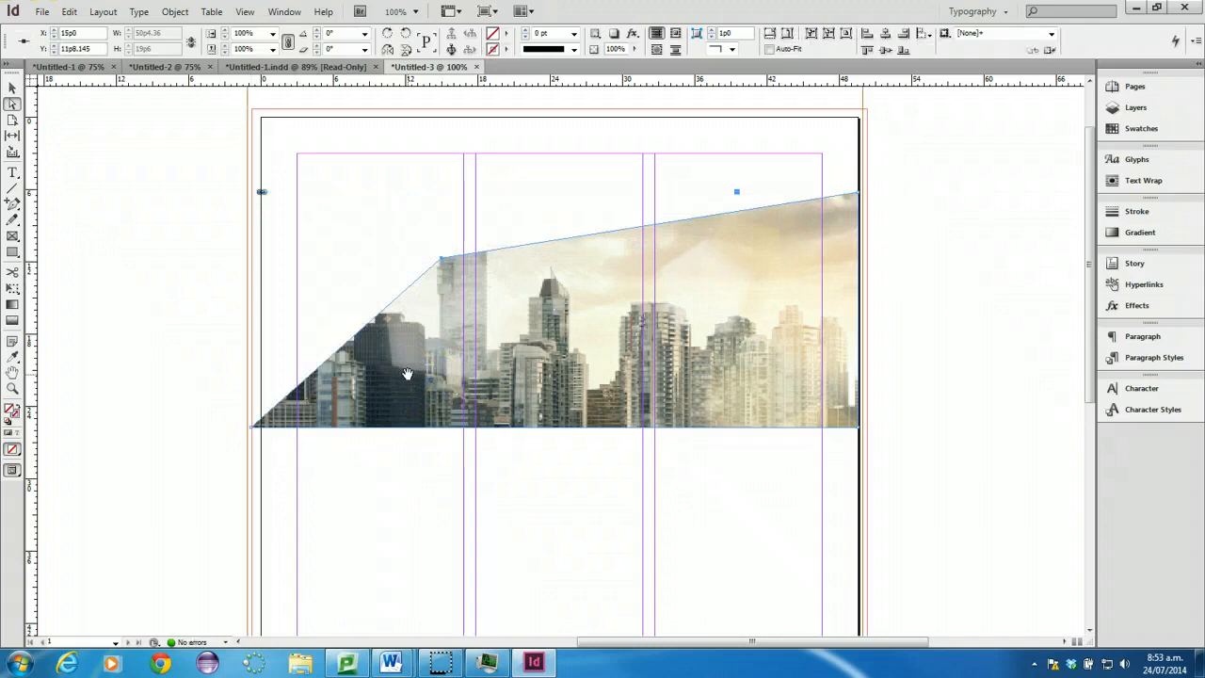
key(ctrl+z)
- Move the skyline frame to X 0p0, Y 6p3.345 and reposition the image content slightly inside it
click(12, 85)
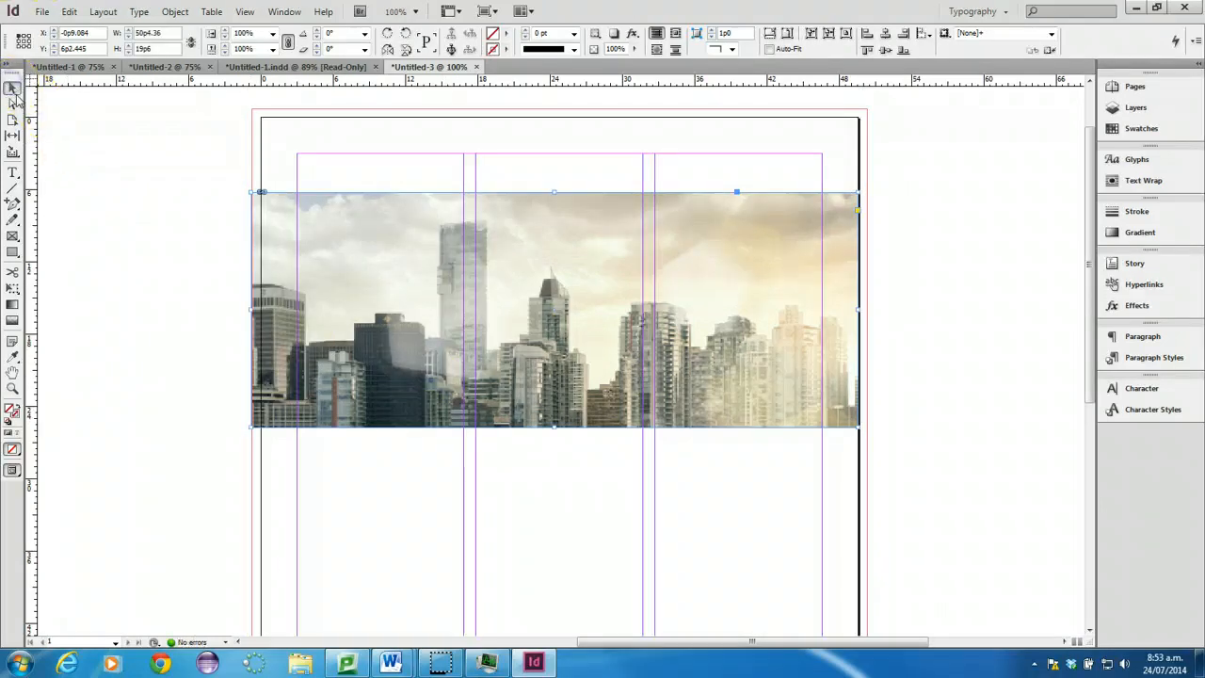
drag(430, 269, 447, 294)
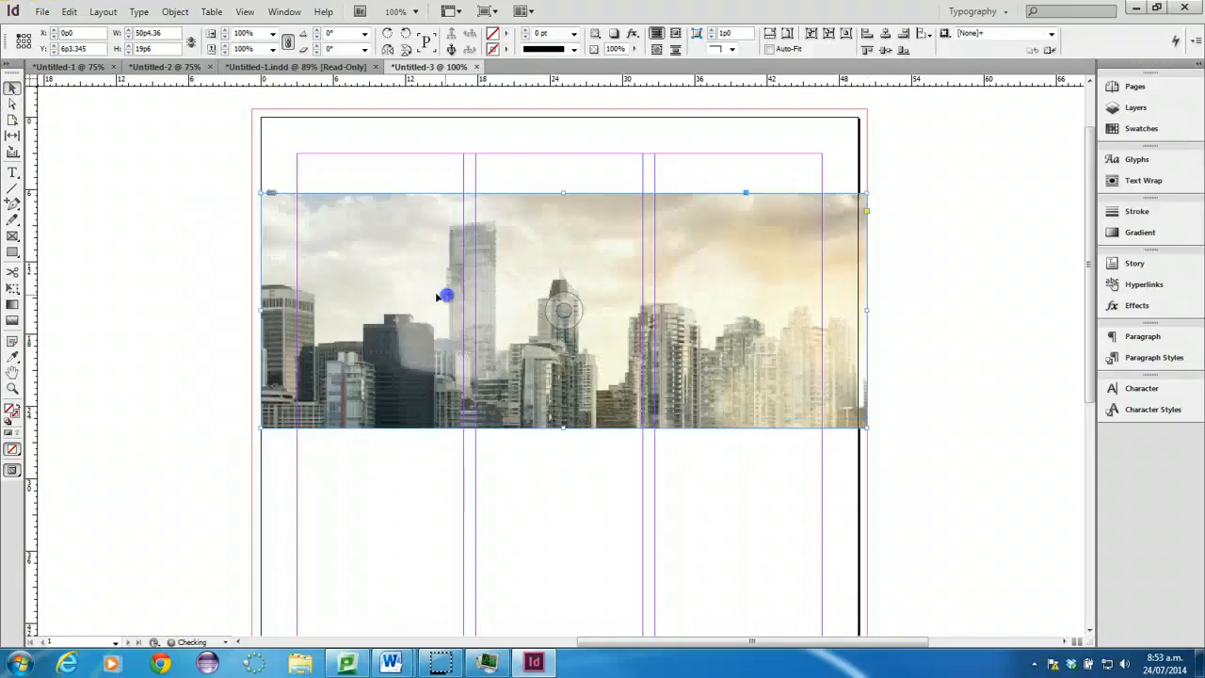
click(12, 103)
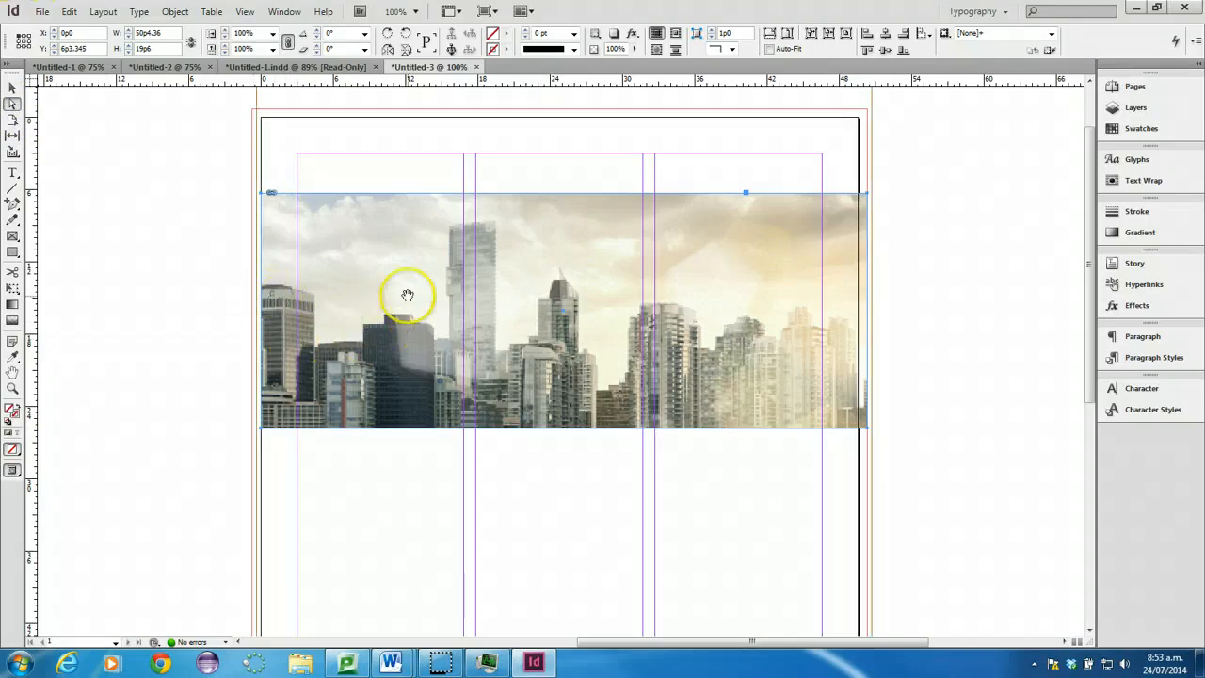
click(406, 296)
drag(435, 354, 463, 322)
click(12, 88)
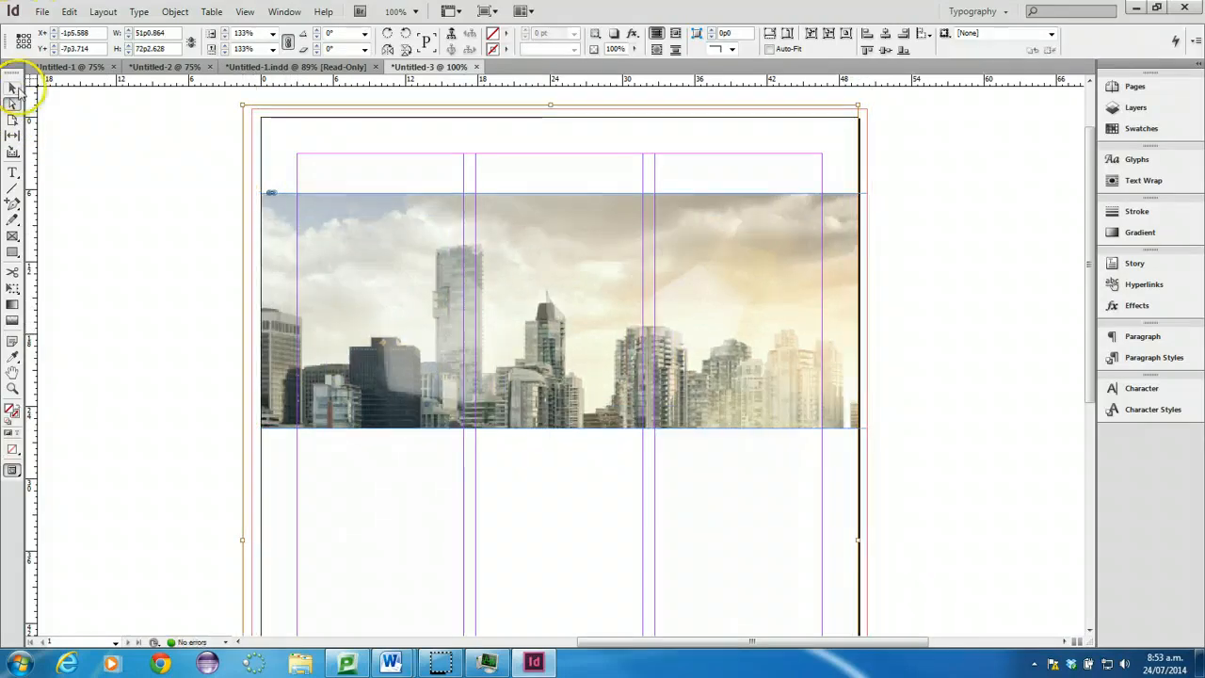
- Reposition the skyline inside its frame to show the buildings down to the trees, and extend the frame up to the page's upper edge
scroll(156, 273, down, 3)
key(ctrl+minus)
key(ctrl+minus)
key(ctrl+minus)
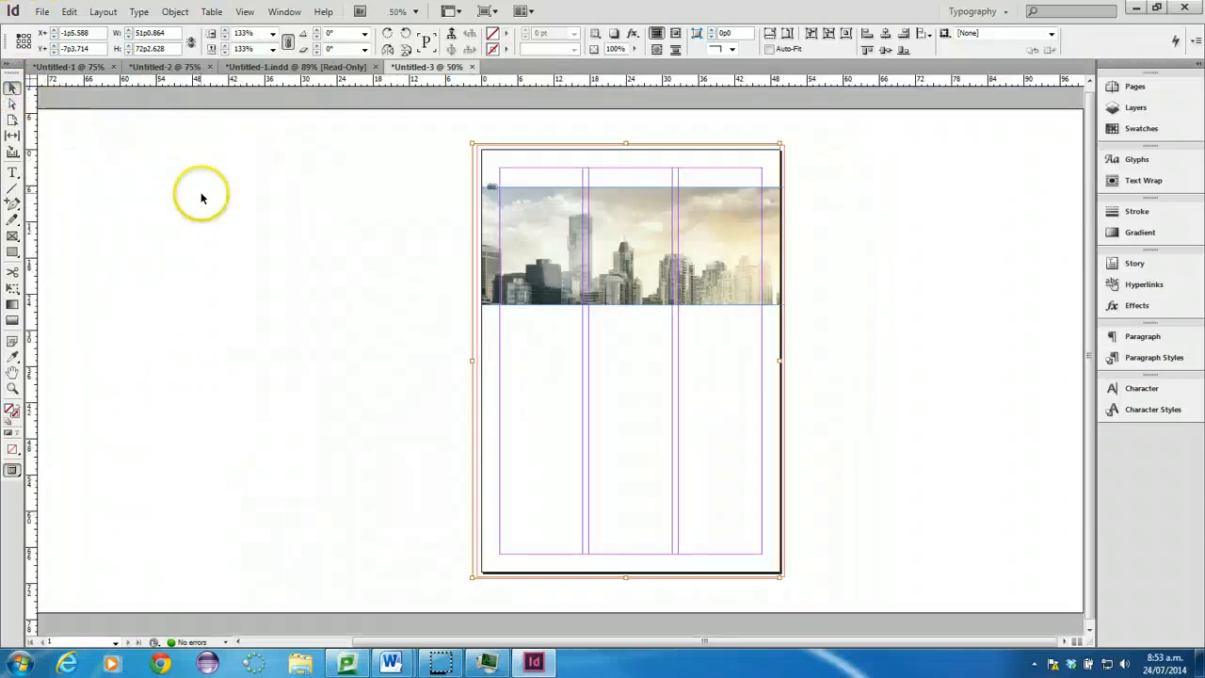
click(530, 236)
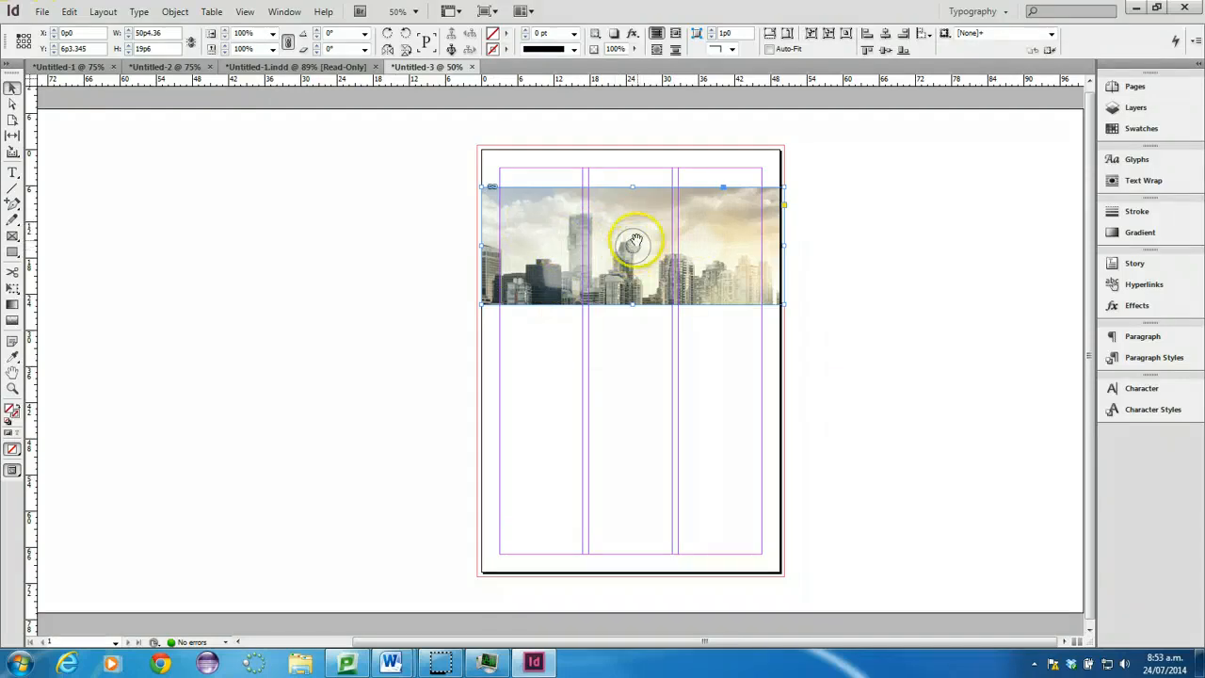
mouse_move(636, 247)
mouse_down()
mouse_move(639, 208)
mouse_move(687, 253)
mouse_move(635, 257)
mouse_up()
drag(635, 257, 692, 149)
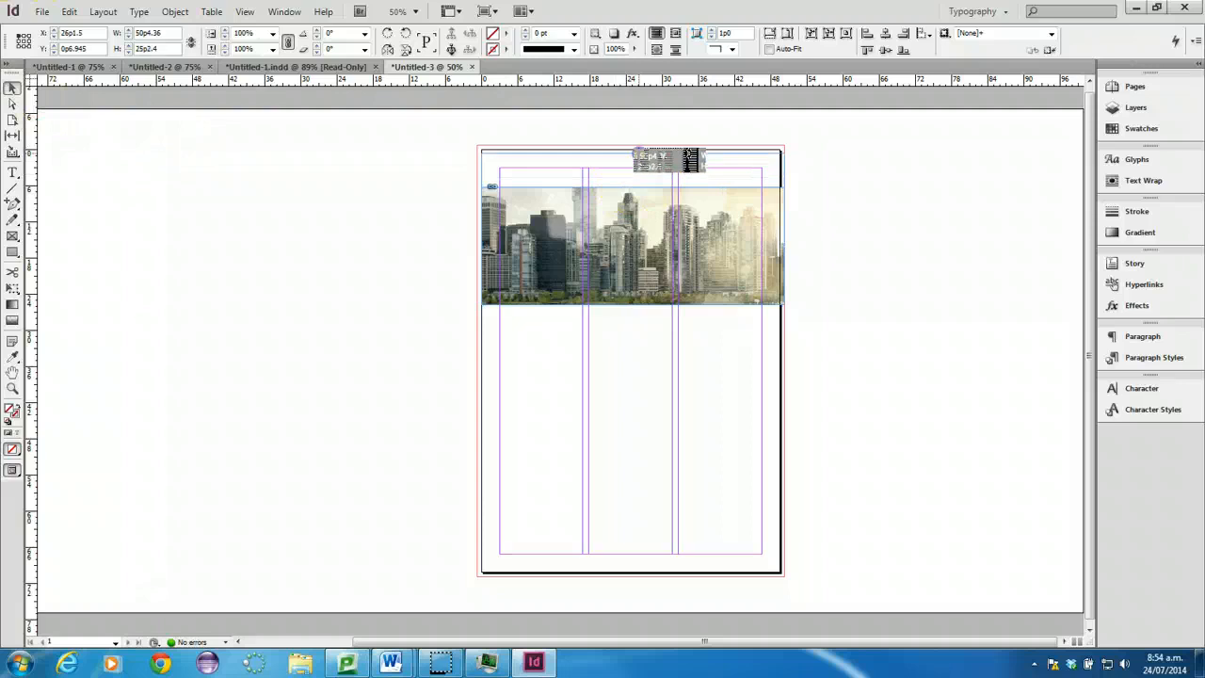
click(349, 229)
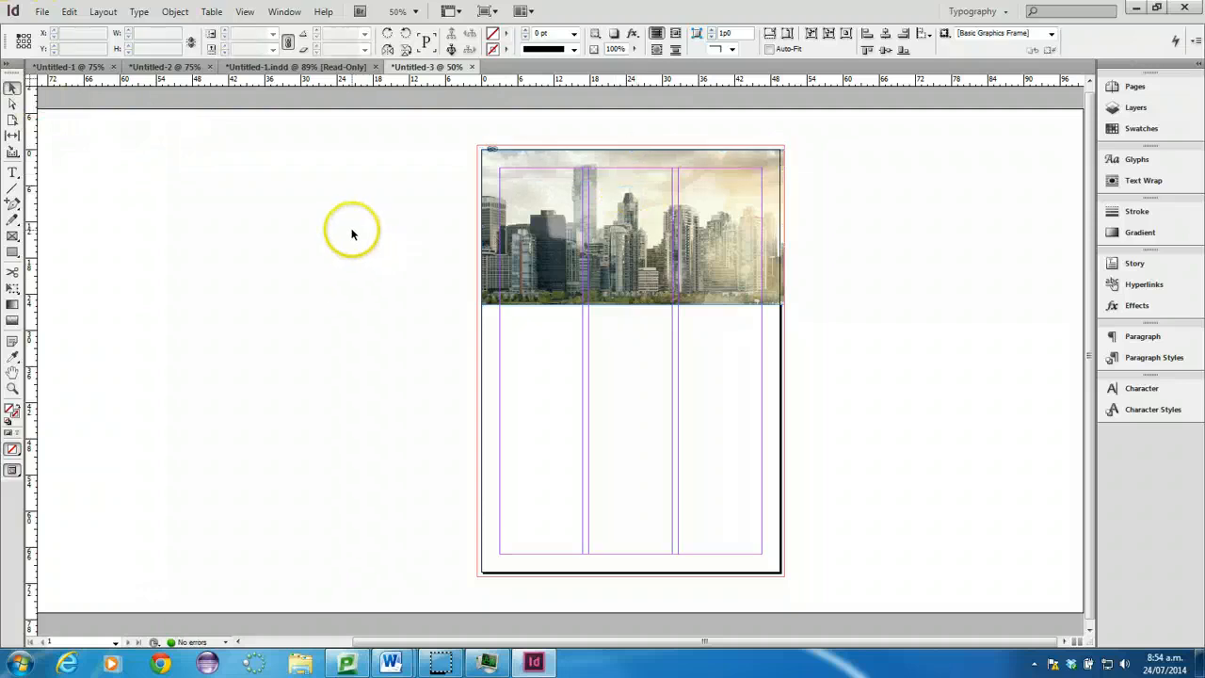
- Preview the page without guides and bleed several times, returning to the normal view
key(w)
key(w)
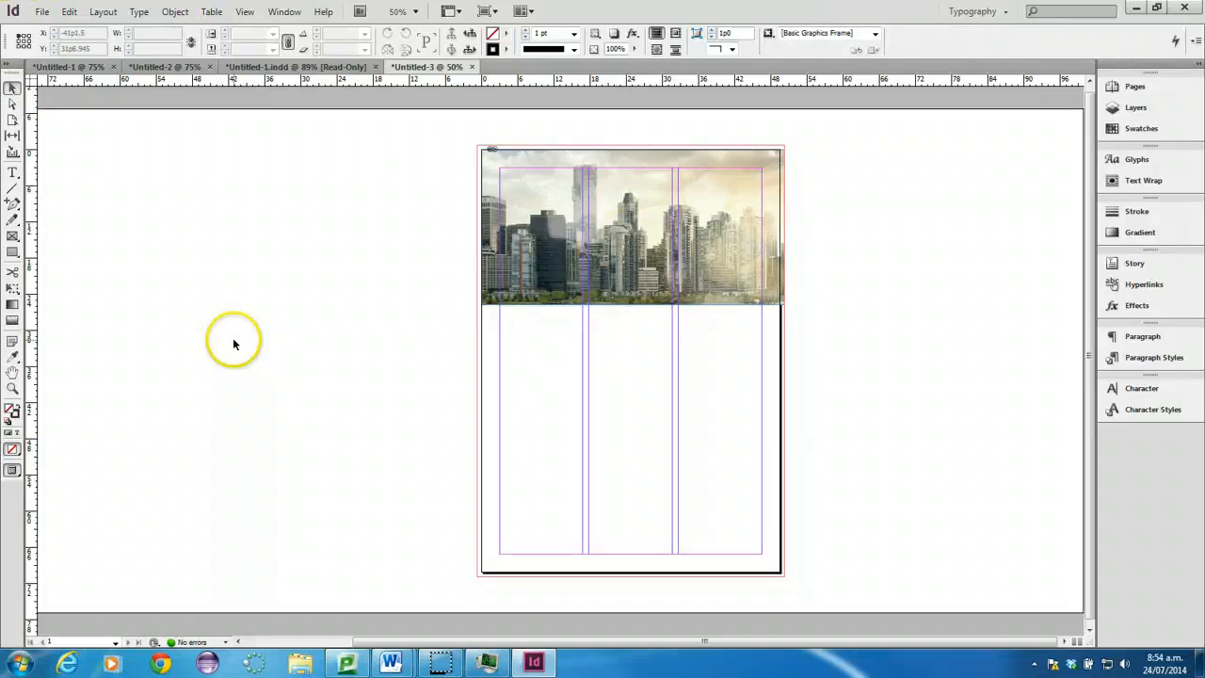
key(w)
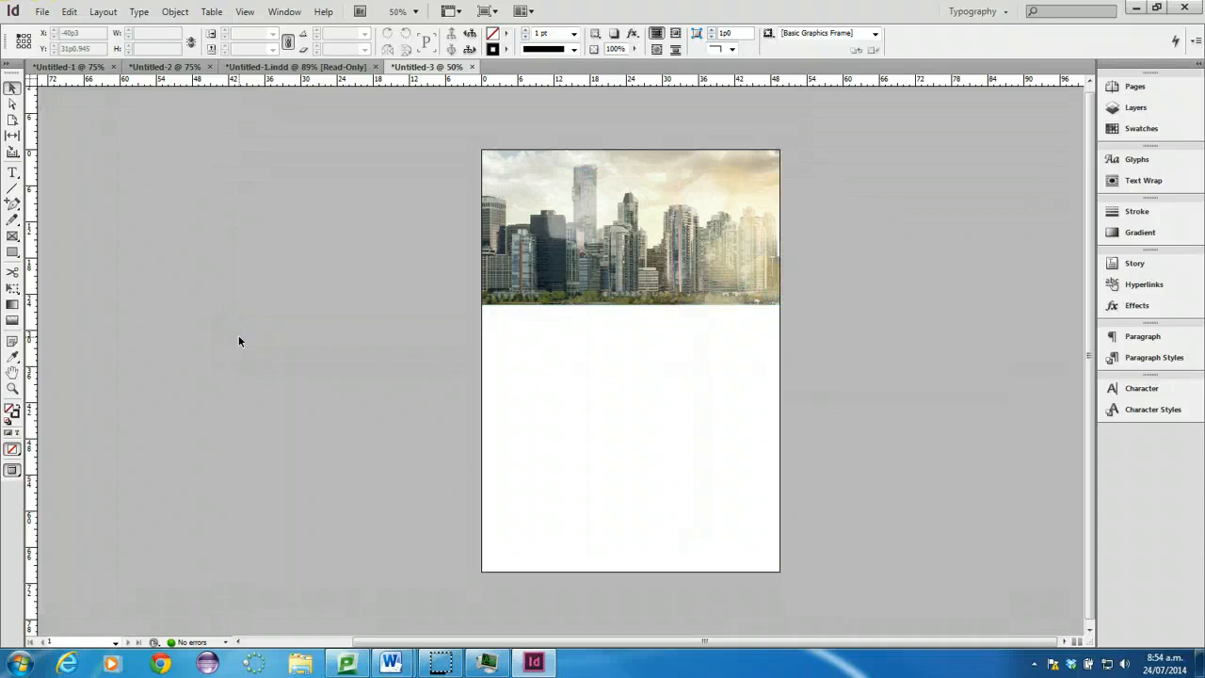
key(w)
key(w)
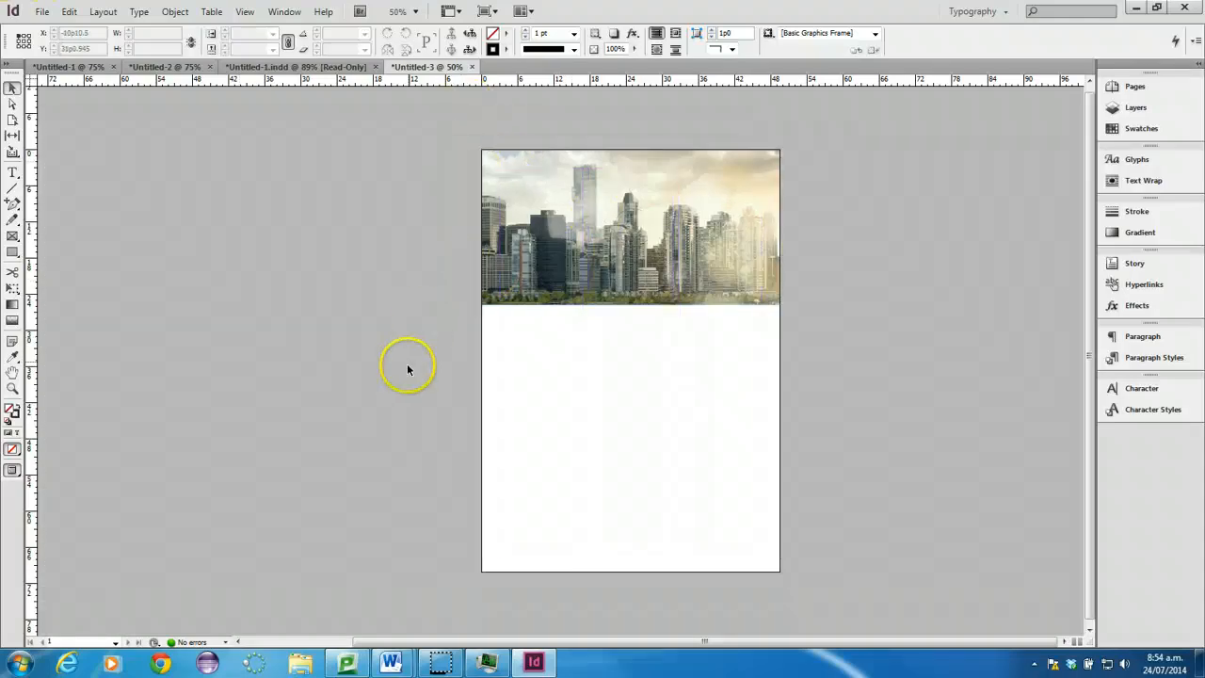
key(w)
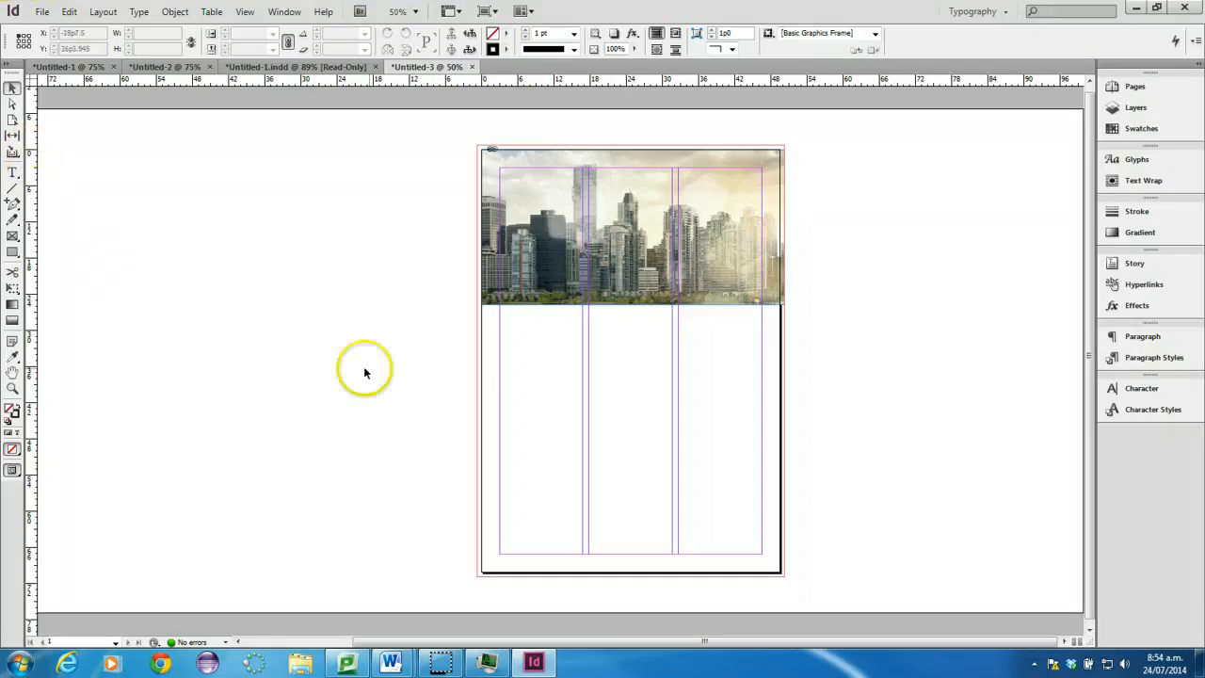
- Add a text frame about 28p8.85 wide and 9p3 high below the skyline, spanning the second and third columns, containing ESCAPE
click(12, 174)
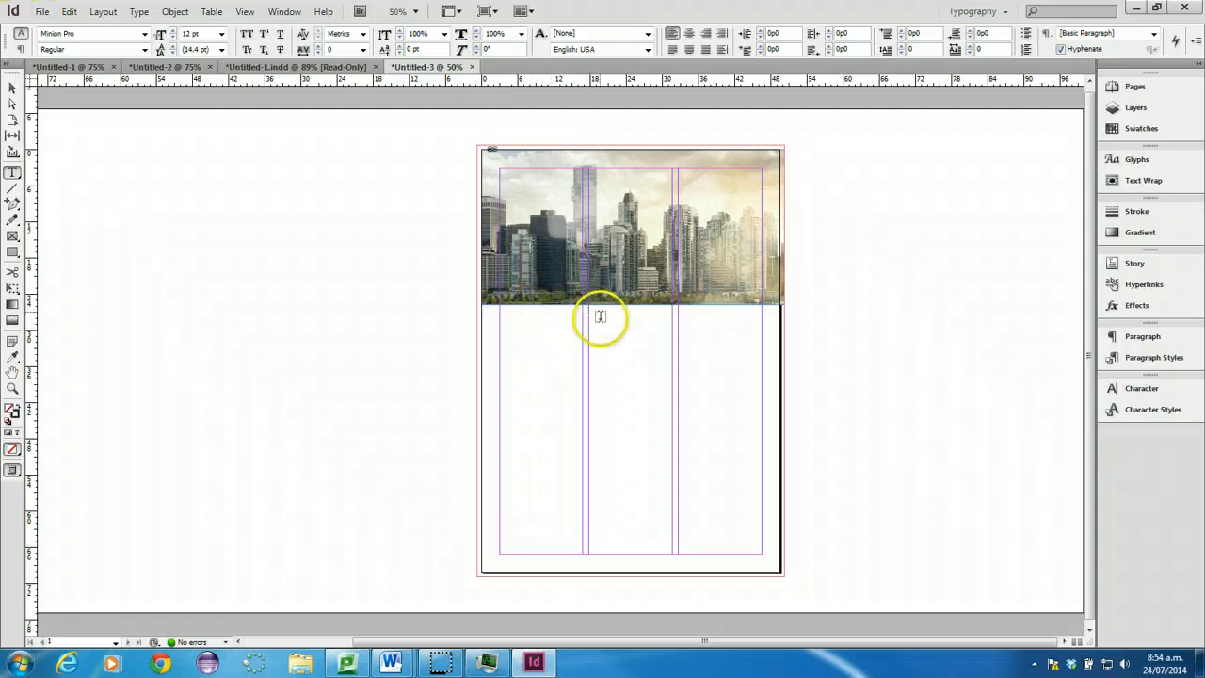
key(ctrl+1)
key(ctrl+equal)
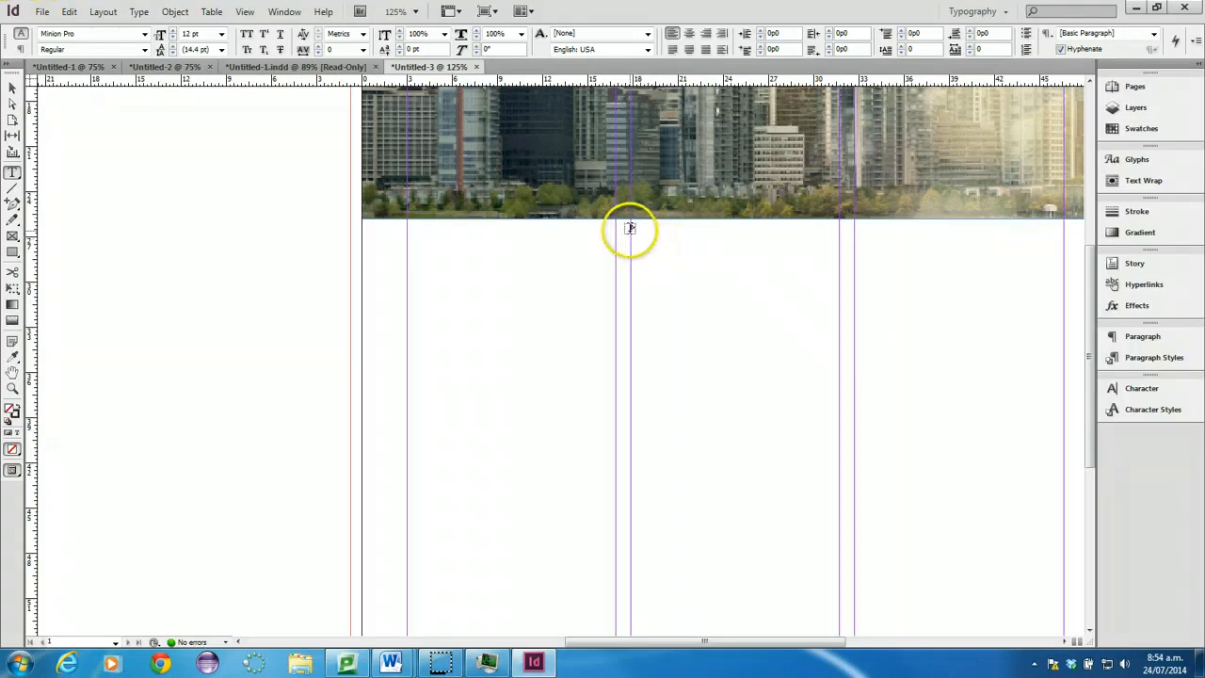
drag(630, 228, 1064, 369)
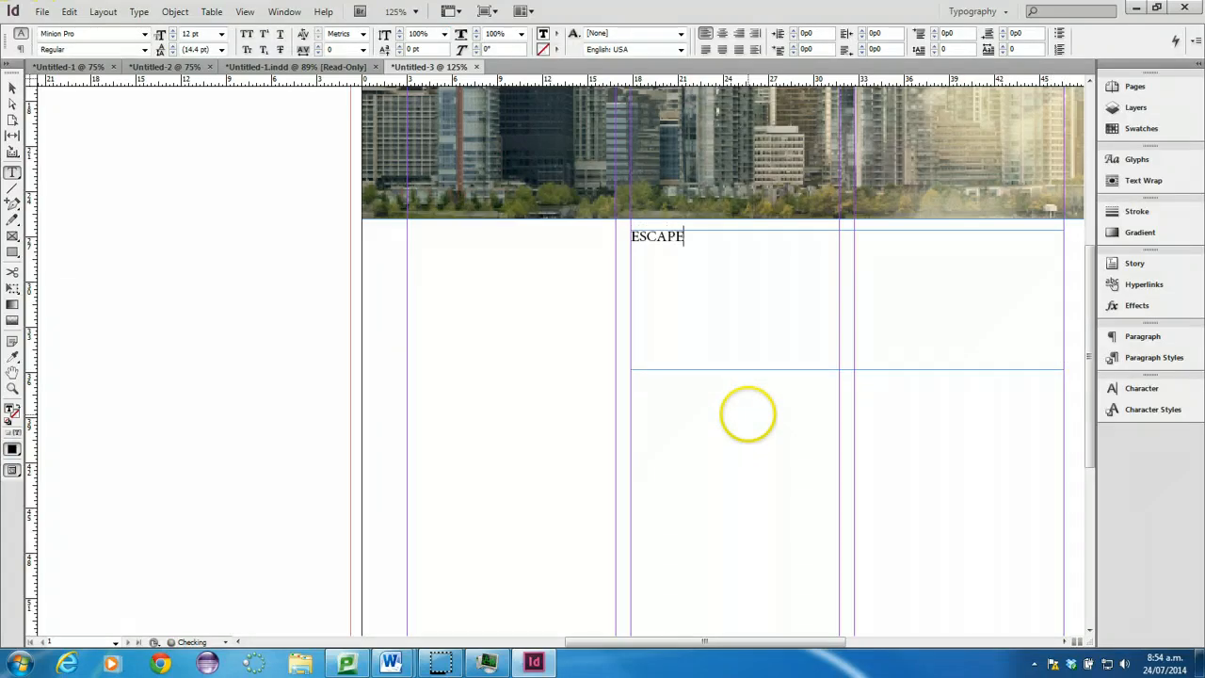
- Set the font of the ESCAPE text to BankGothic Lt BT
key(ctrl+a)
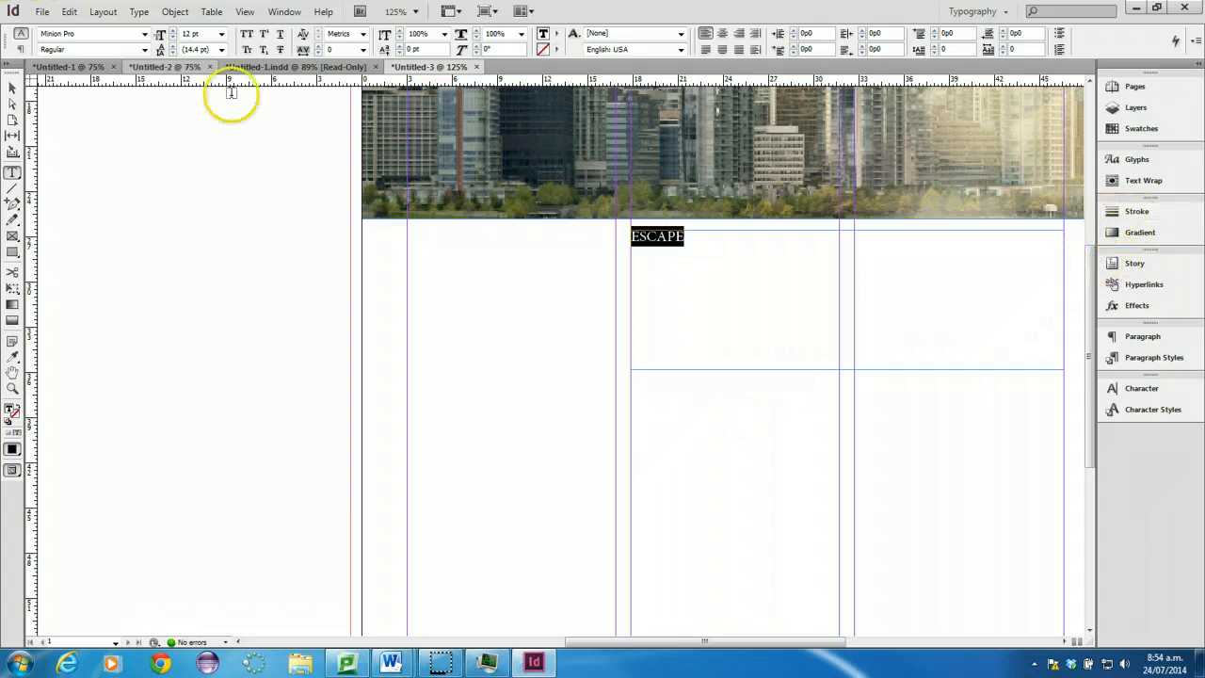
click(12, 87)
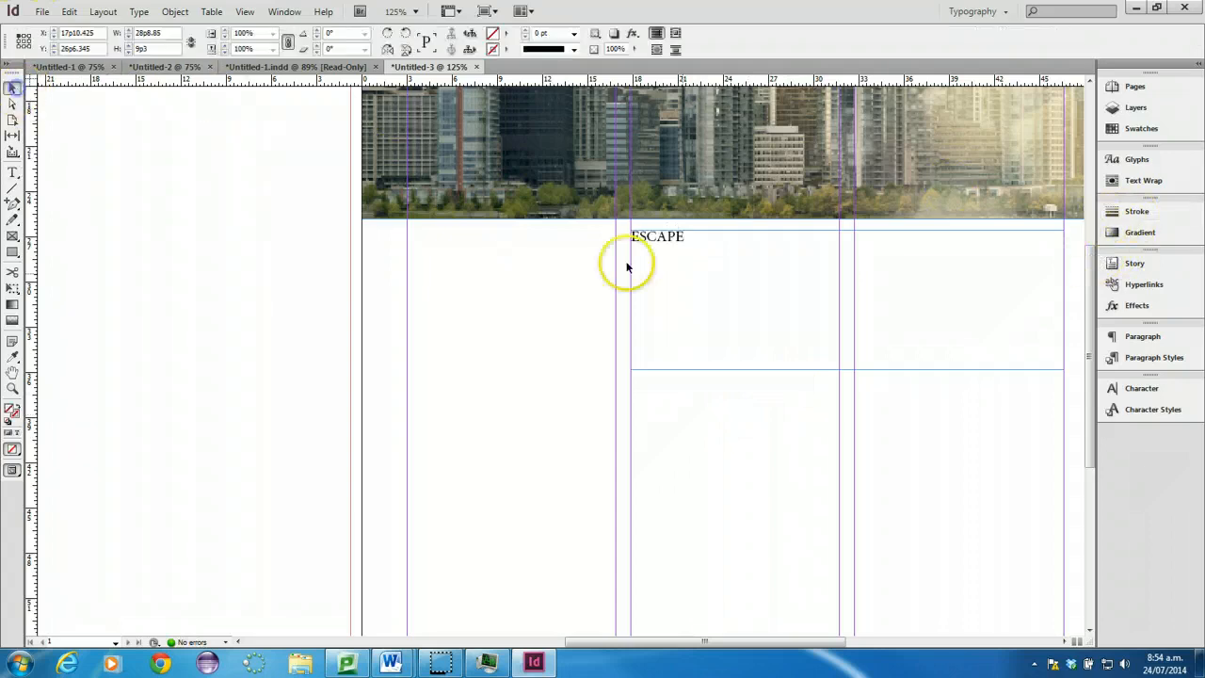
double_click(675, 236)
drag(683, 237, 597, 236)
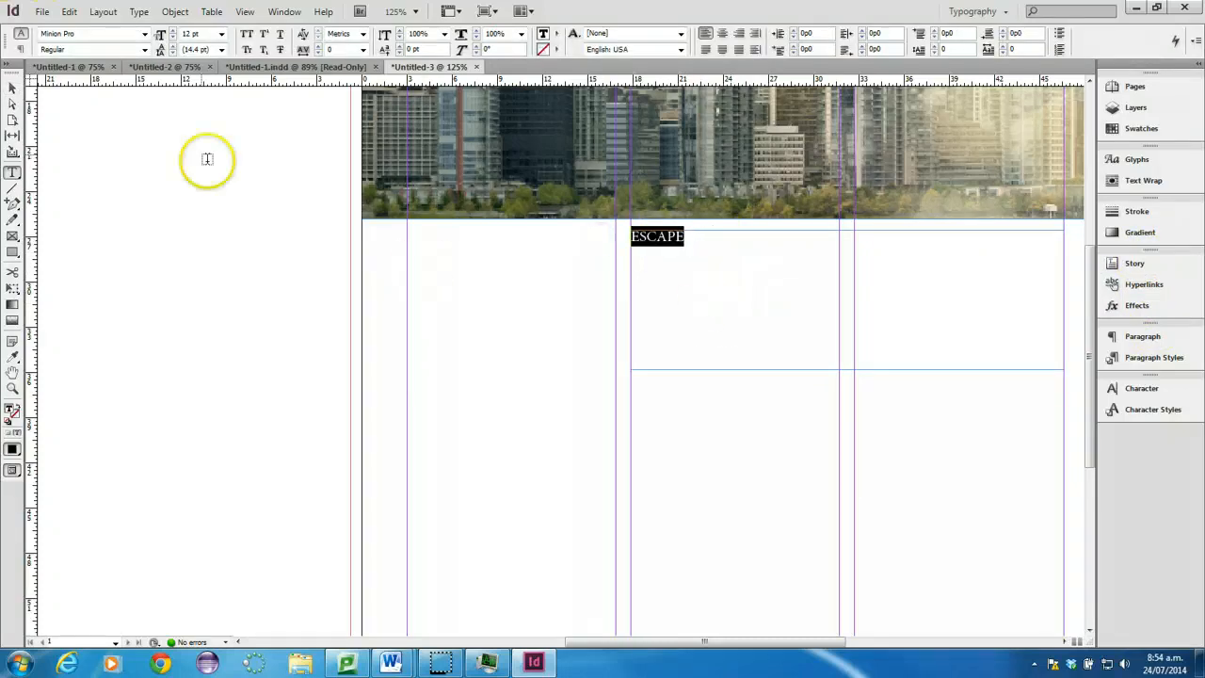
click(13, 85)
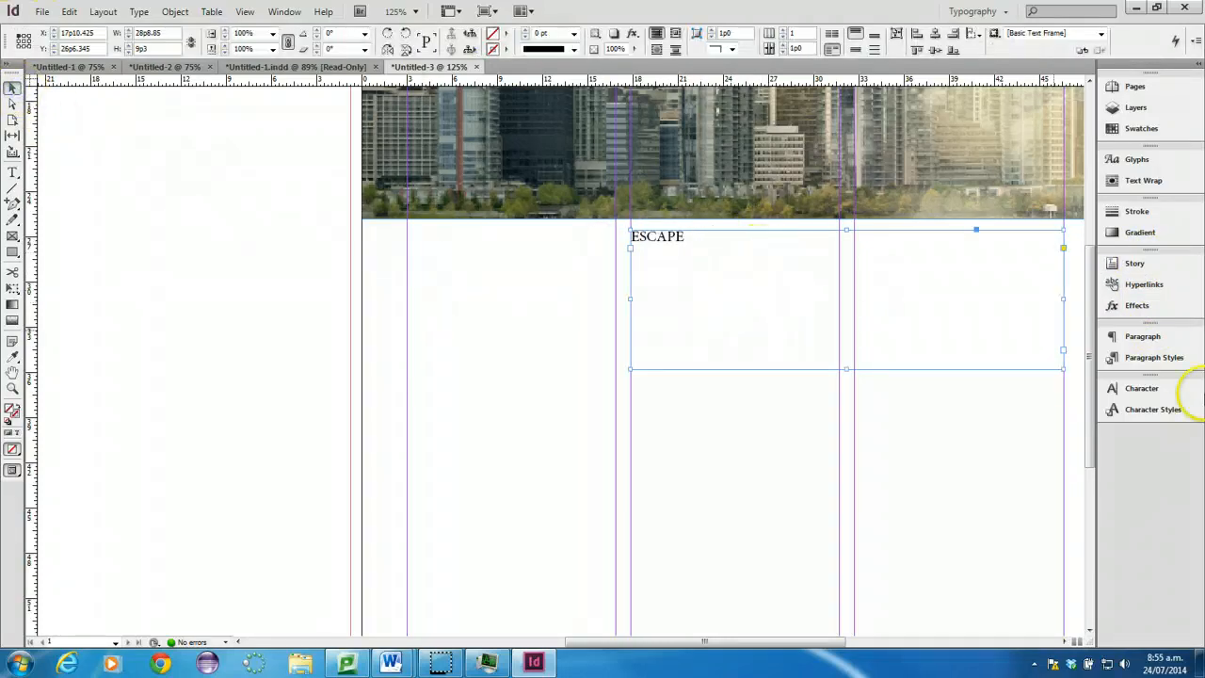
click(1154, 392)
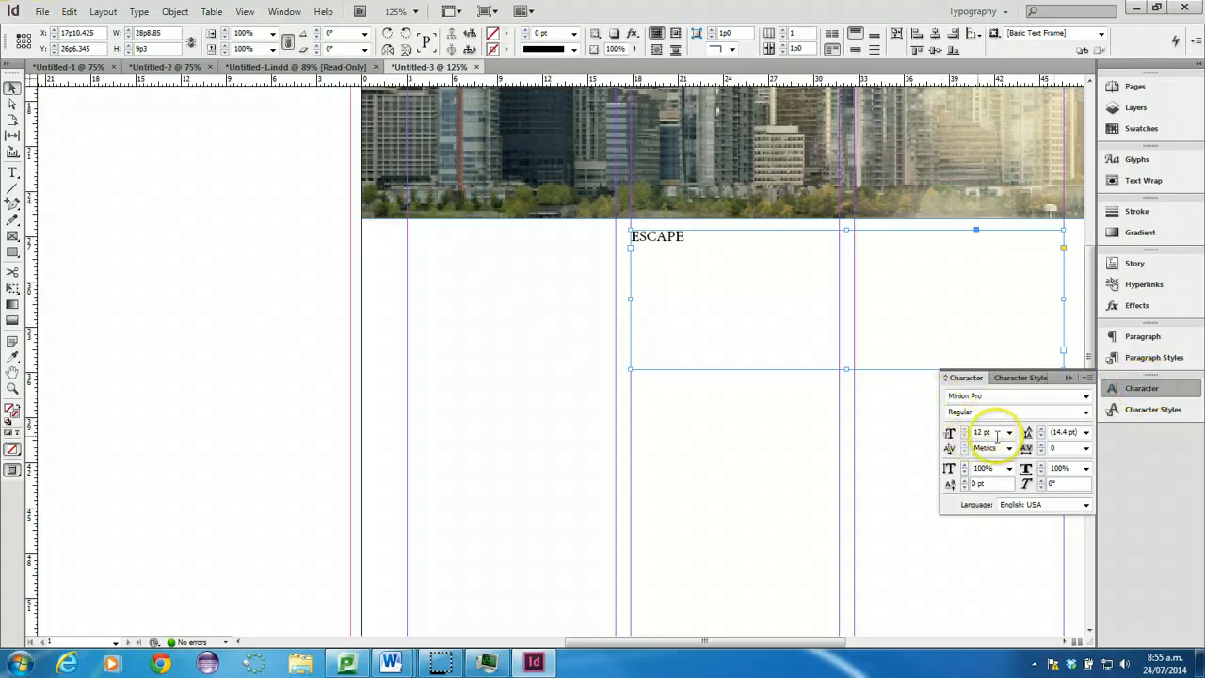
click(1084, 399)
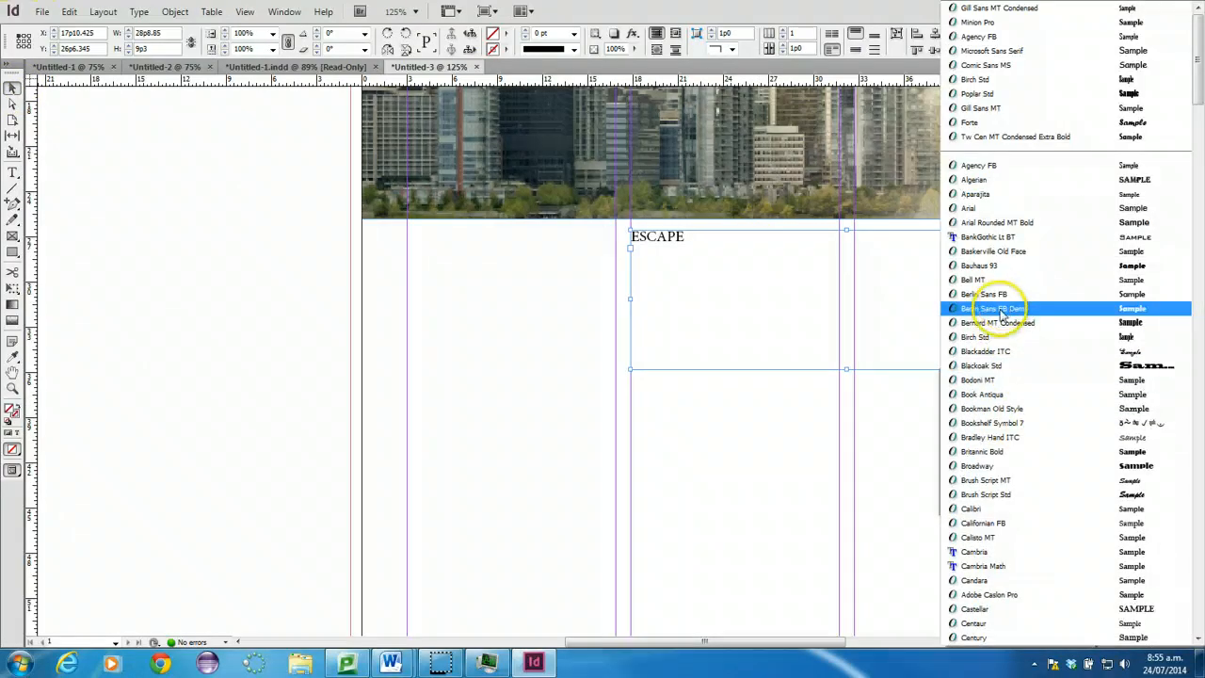
click(1007, 240)
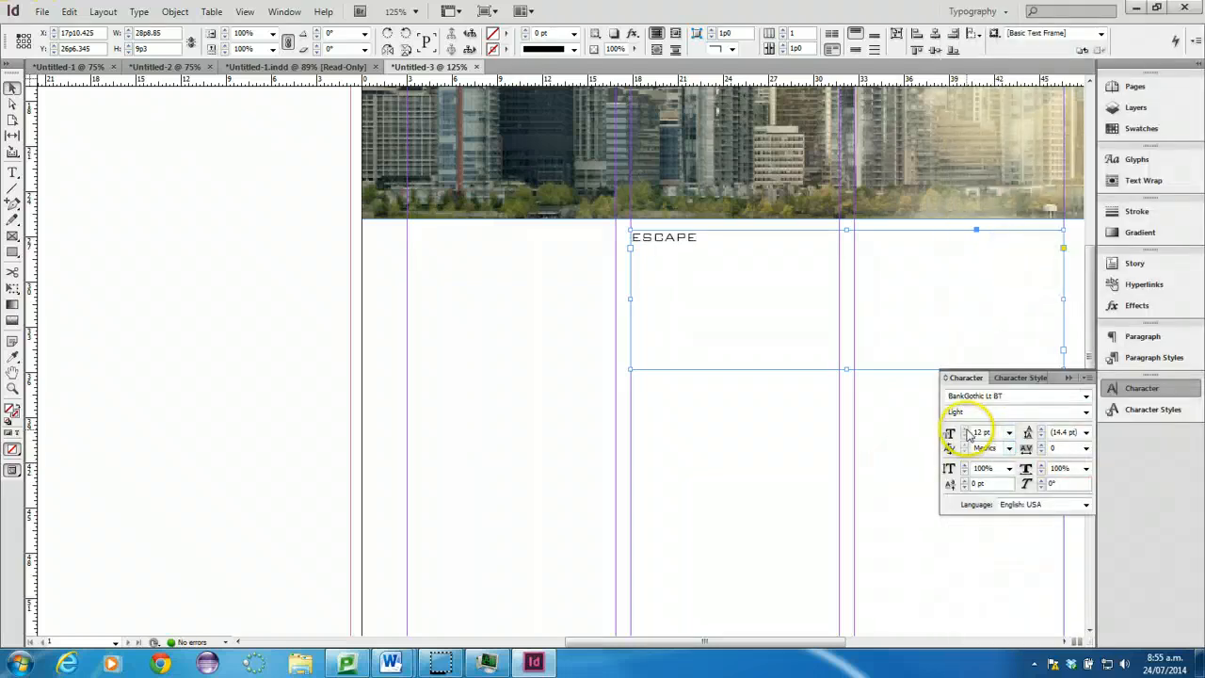
- Enlarge the ESCAPE heading to 60 pt and finally 72 pt, nudging its frame down to Y 26p7.545
click(1010, 432)
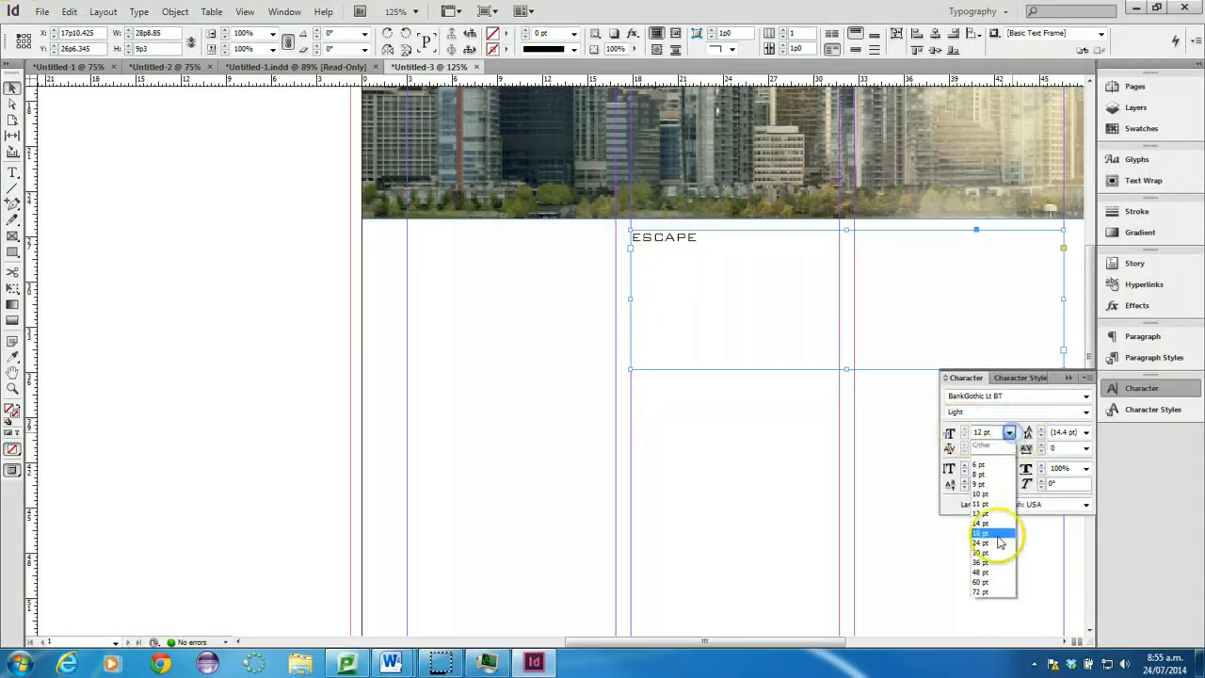
click(998, 578)
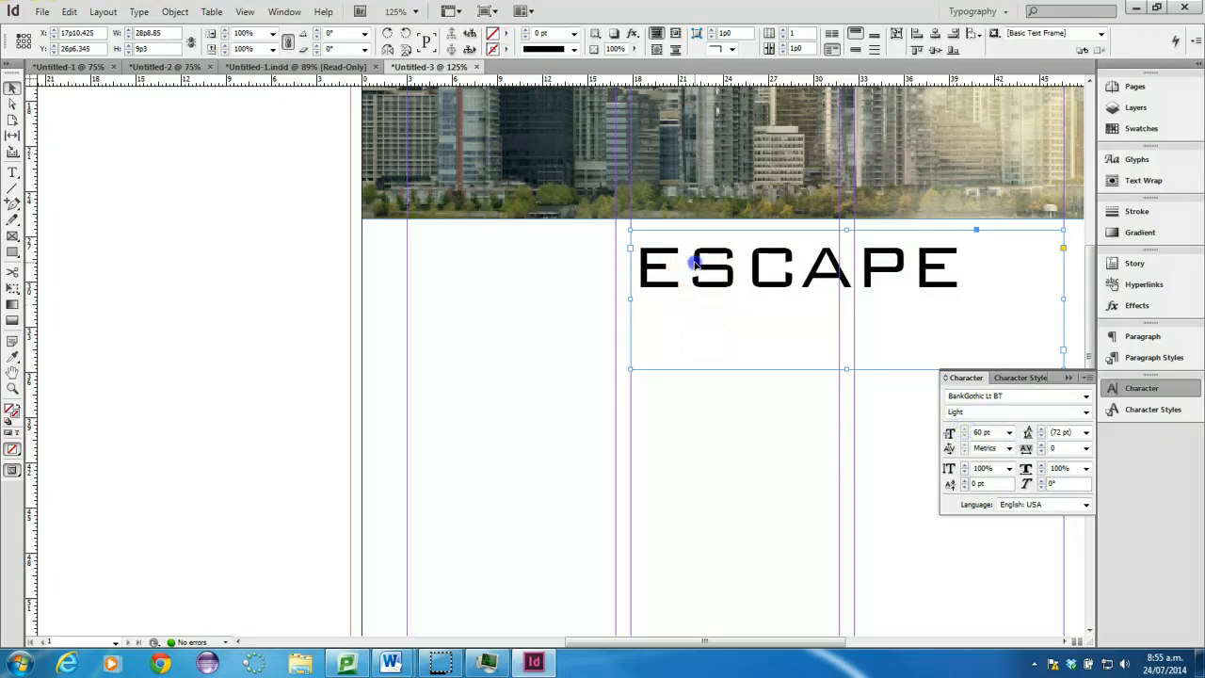
mouse_move(694, 261)
mouse_down()
mouse_move(707, 263)
mouse_move(697, 266)
mouse_up()
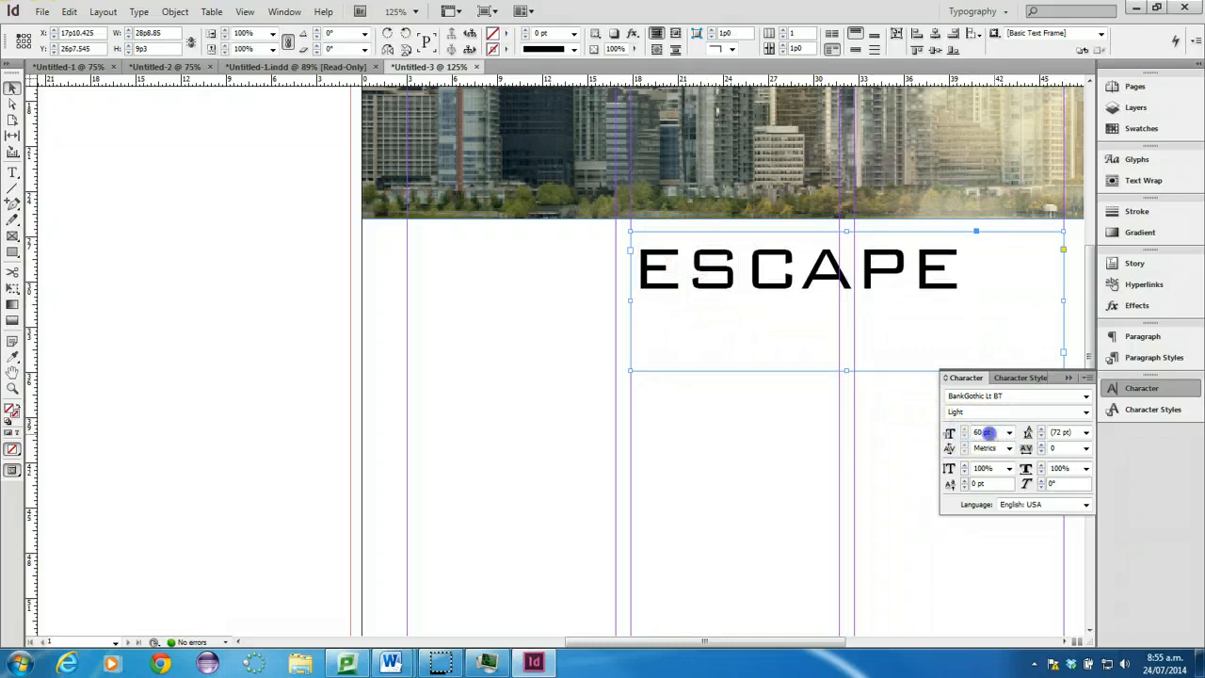
text(72)
key(Return)
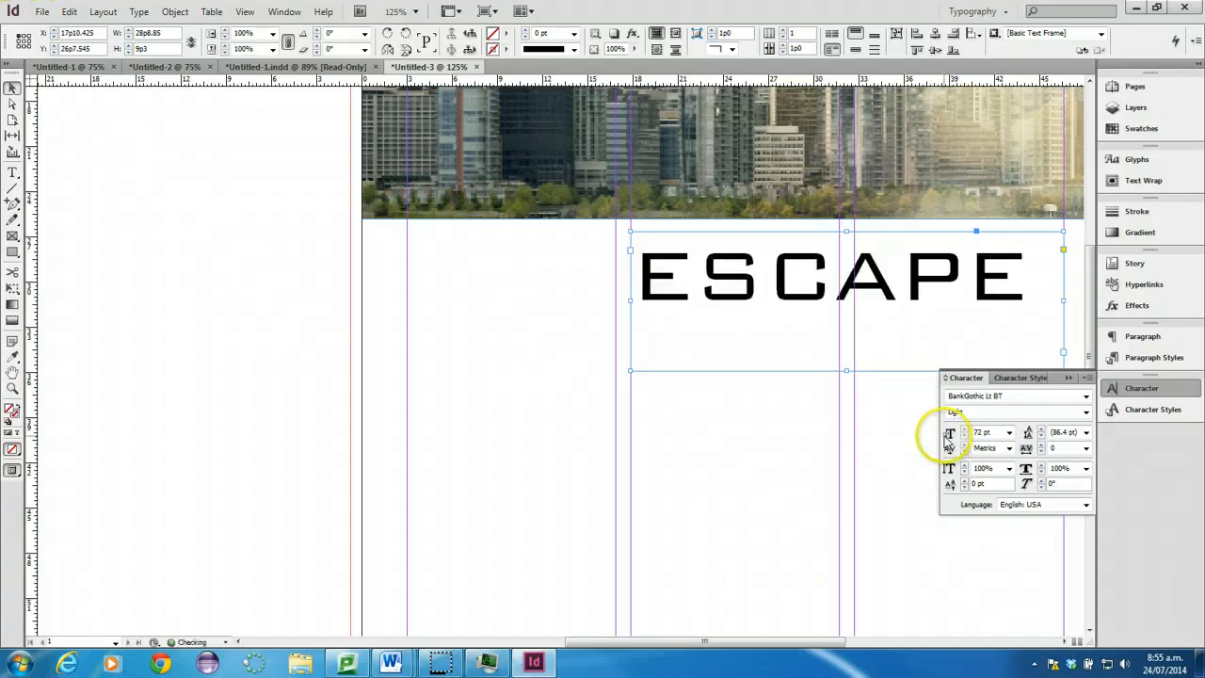
- Set the ESCAPE heading's tracking to 50 and its leading to 85 pt
click(1043, 445)
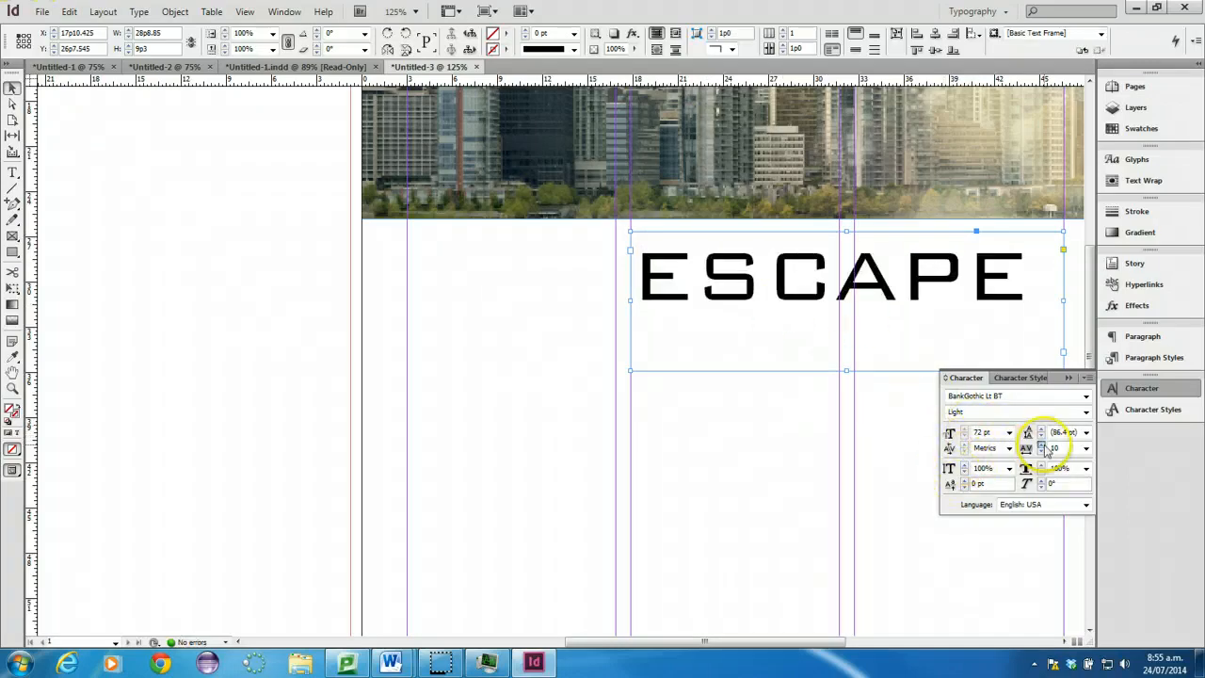
click(1043, 445)
click(1044, 445)
click(1043, 445)
click(1043, 445)
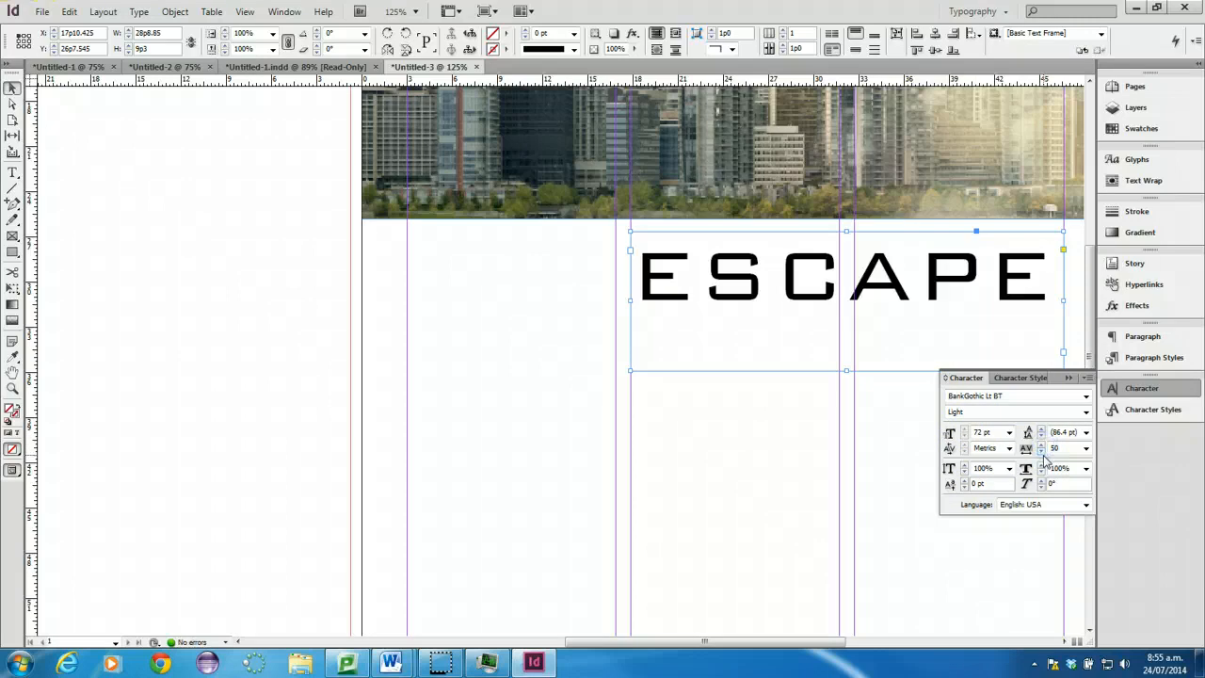
click(1041, 453)
click(1042, 452)
click(1041, 445)
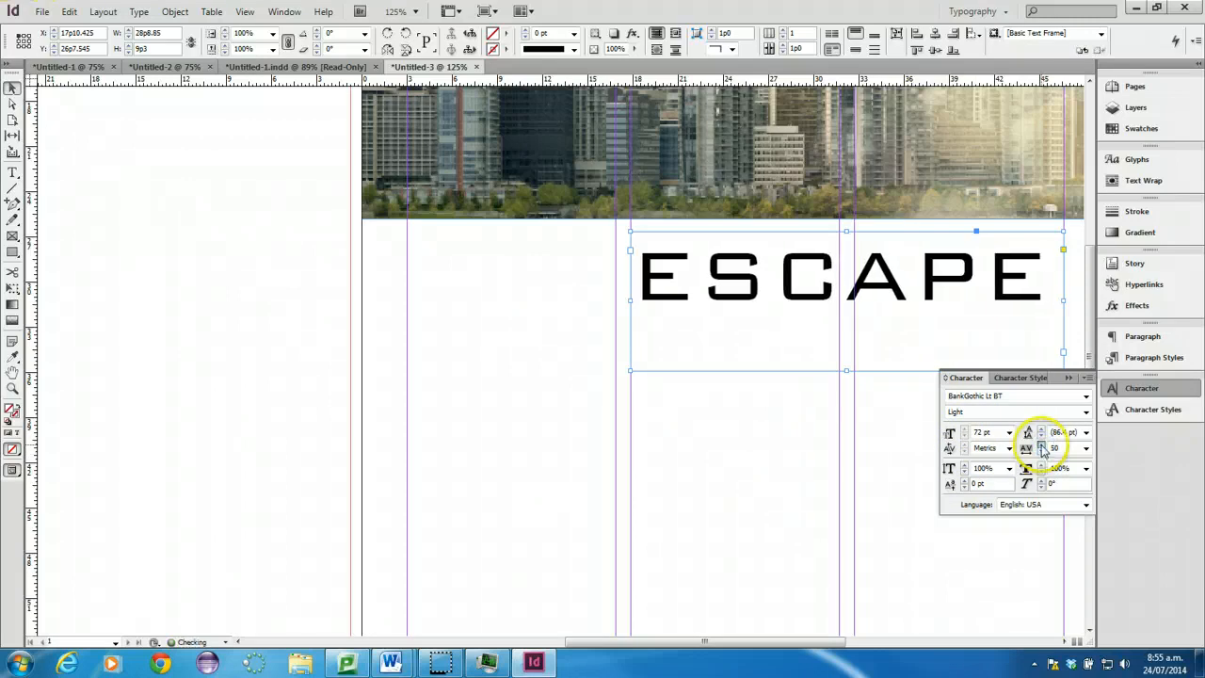
click(1042, 445)
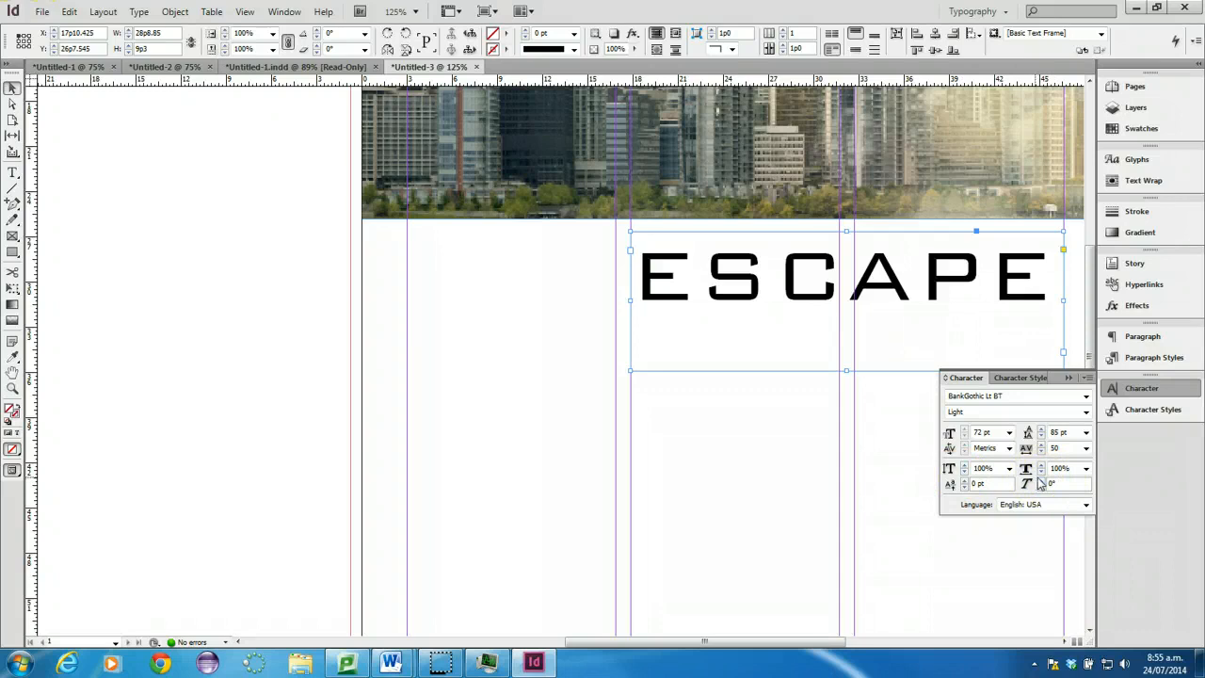
- Try vertical scales of 92% and 25% on the ESCAPE heading, and restore it to 100%
click(965, 473)
click(965, 473)
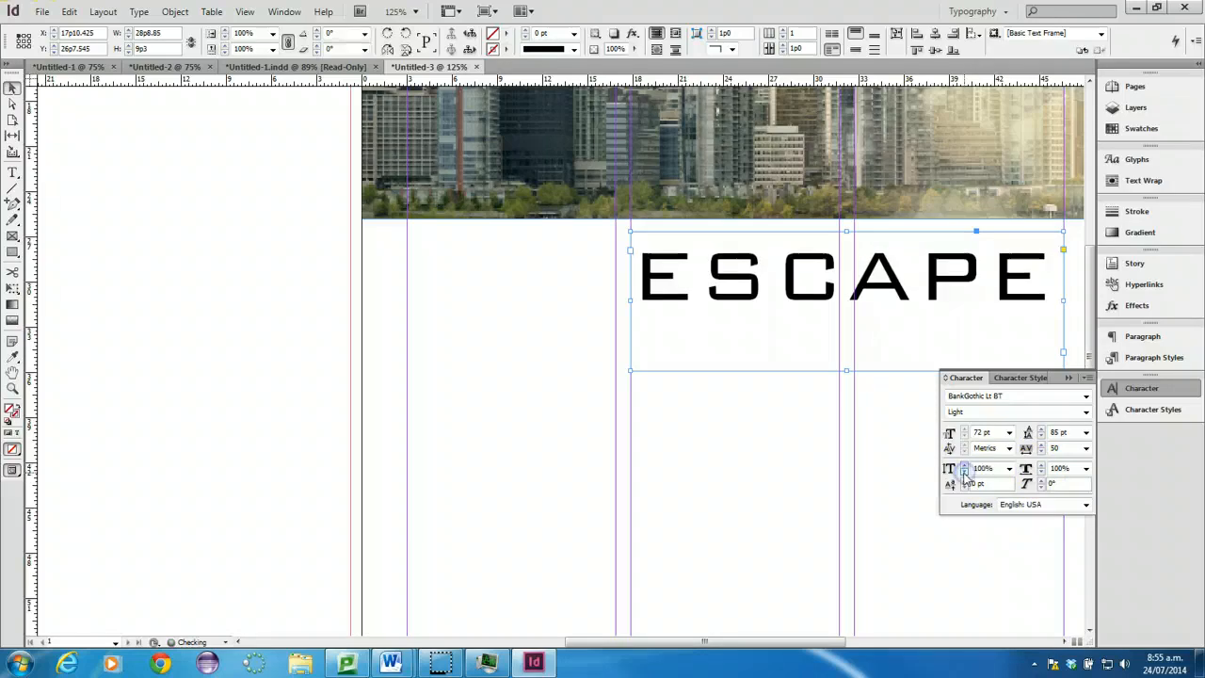
click(965, 473)
click(965, 474)
click(965, 473)
click(965, 474)
click(965, 473)
click(965, 474)
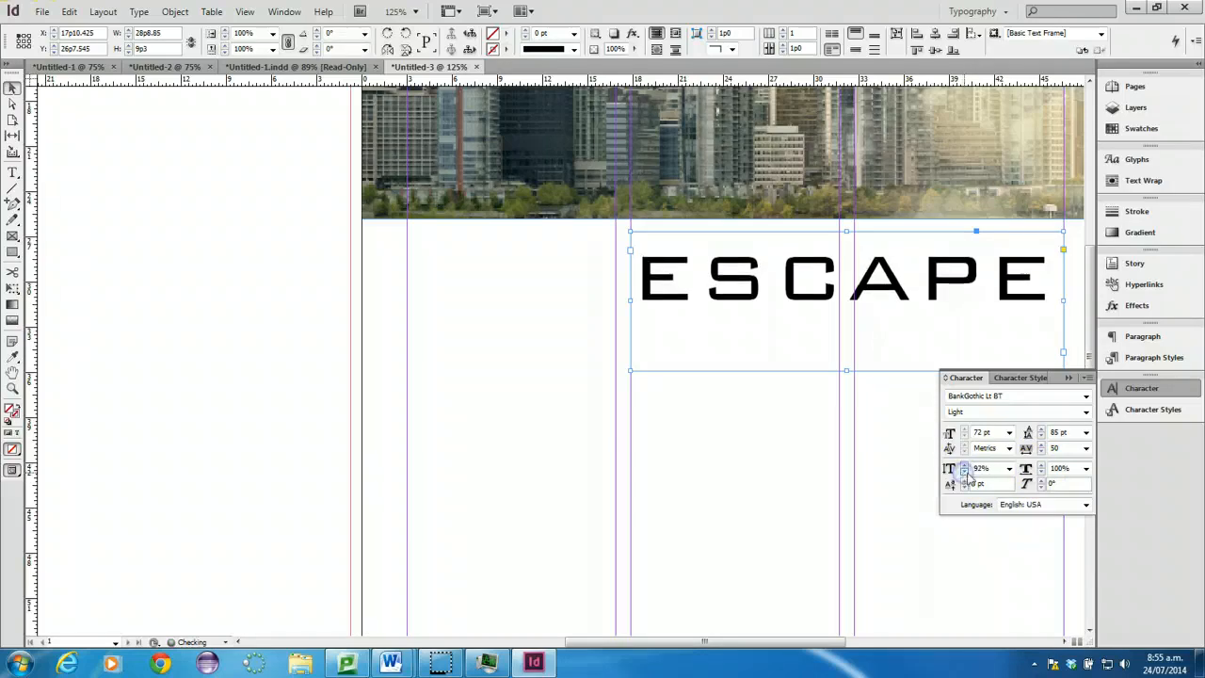
click(1009, 468)
click(984, 569)
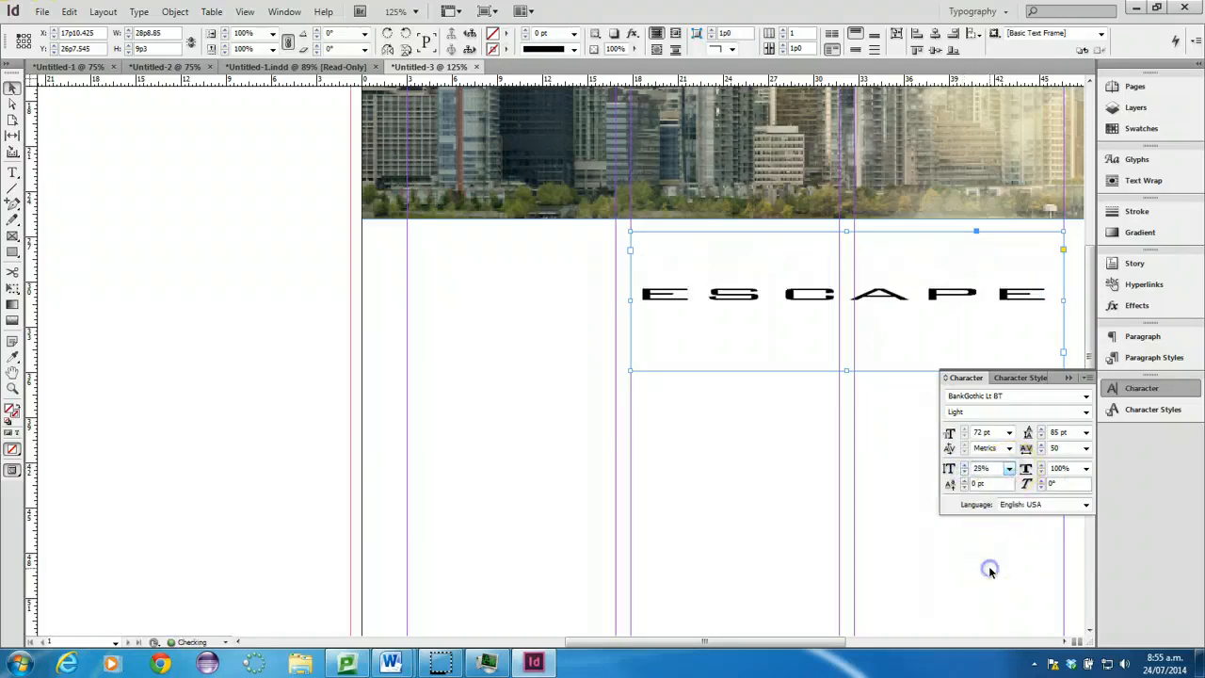
click(1009, 468)
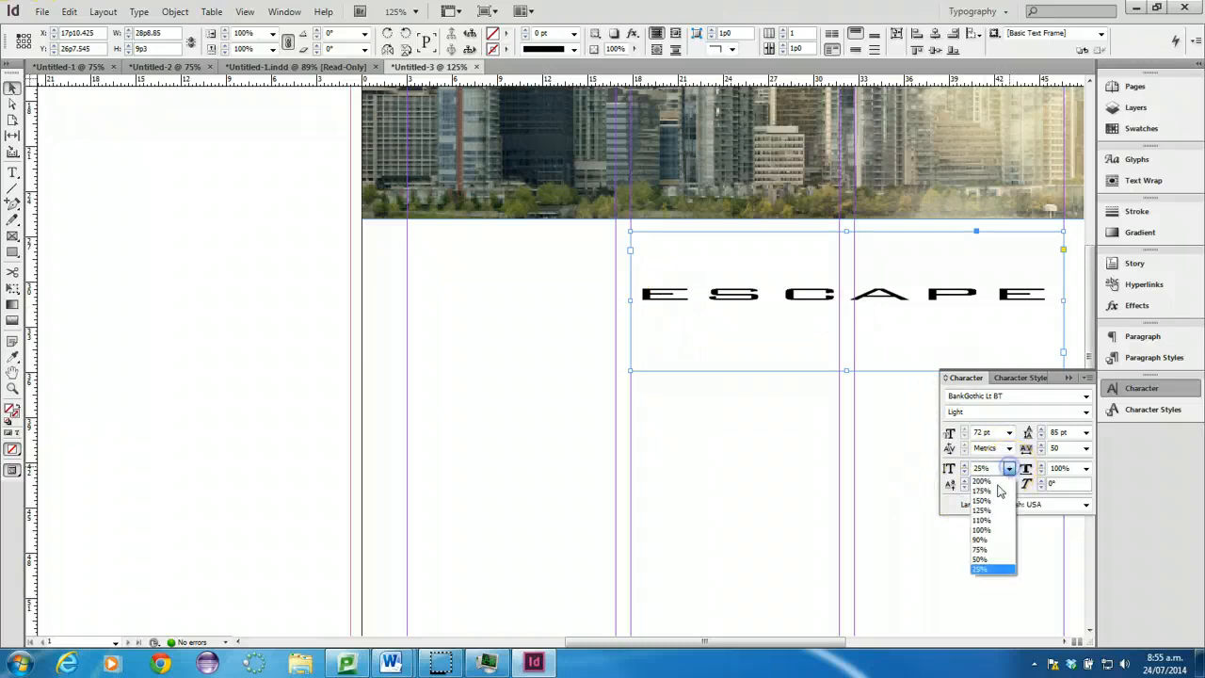
click(997, 533)
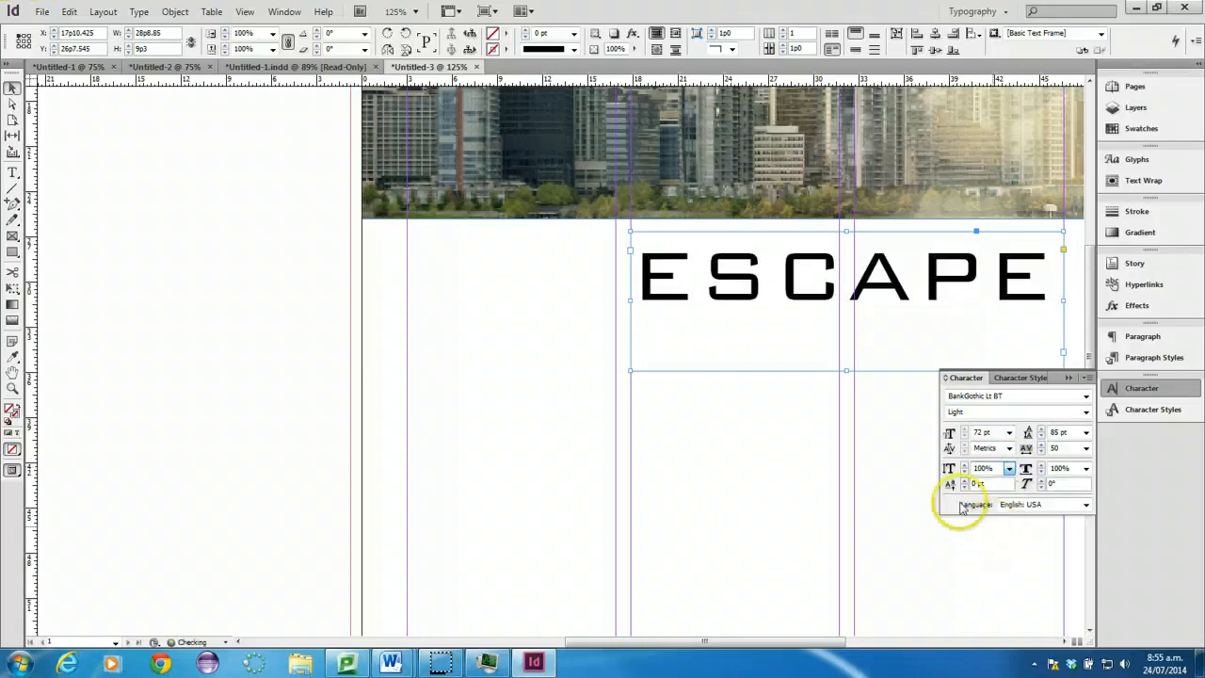
- Try a horizontal scale of 200% on the ESCAPE heading, and restore it to 100%
click(1088, 468)
click(1065, 484)
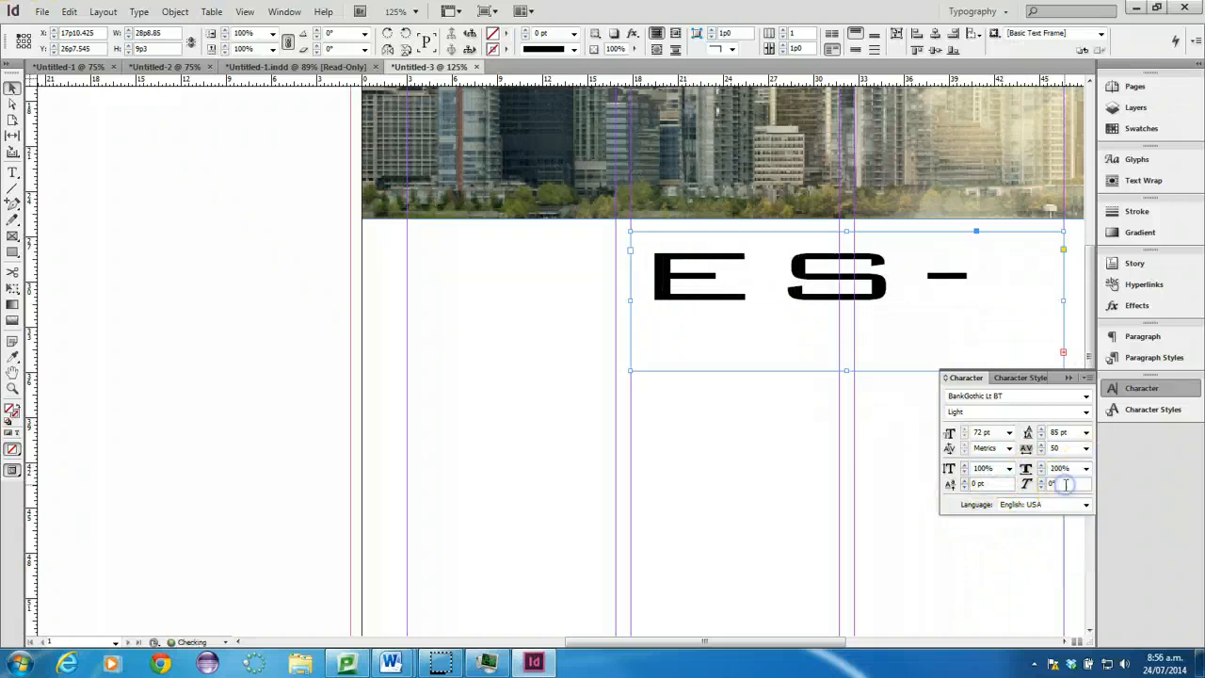
click(1088, 469)
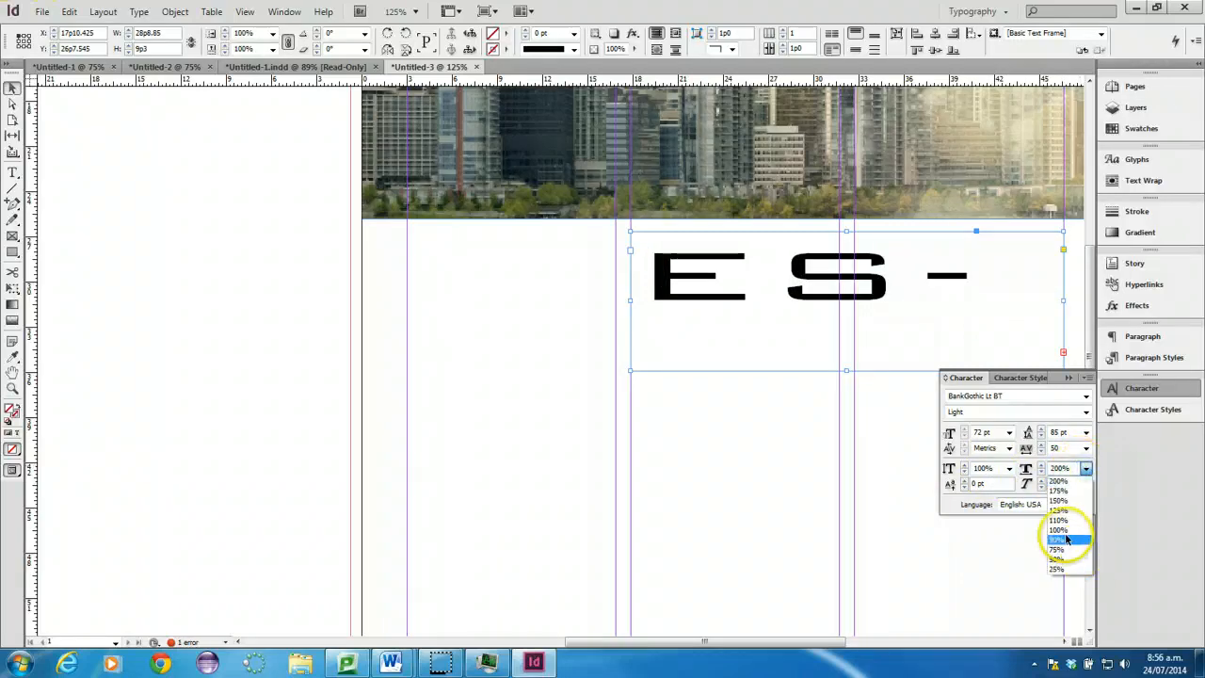
click(1063, 533)
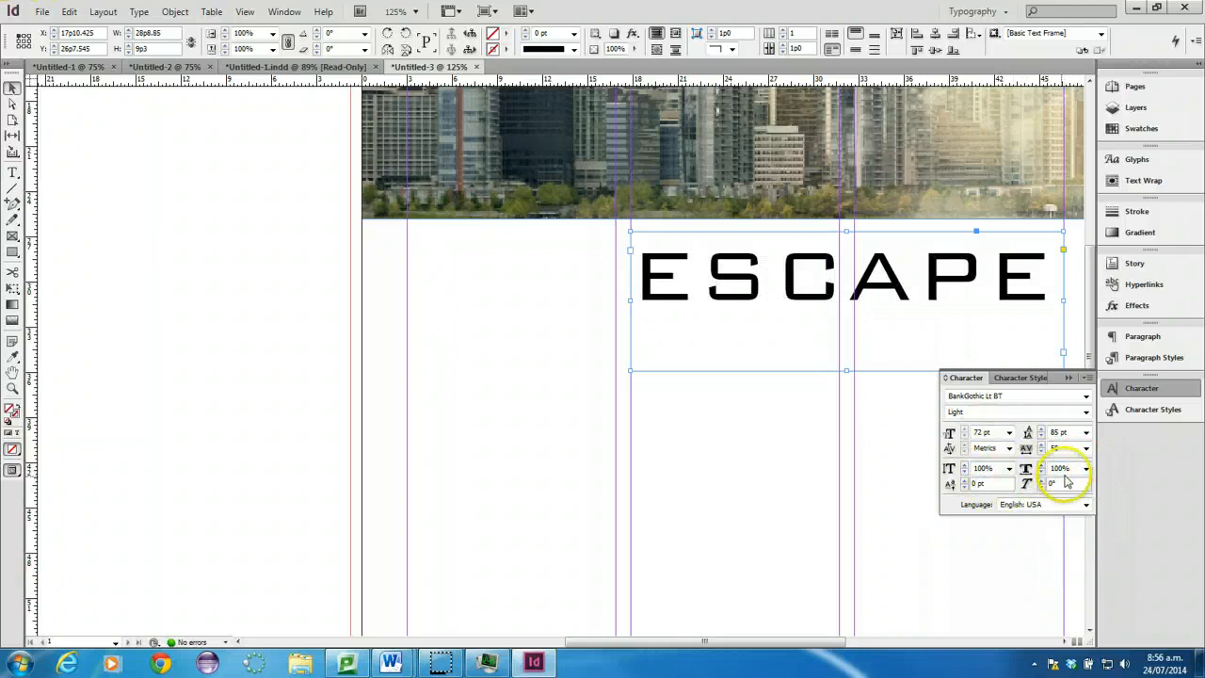
click(1086, 412)
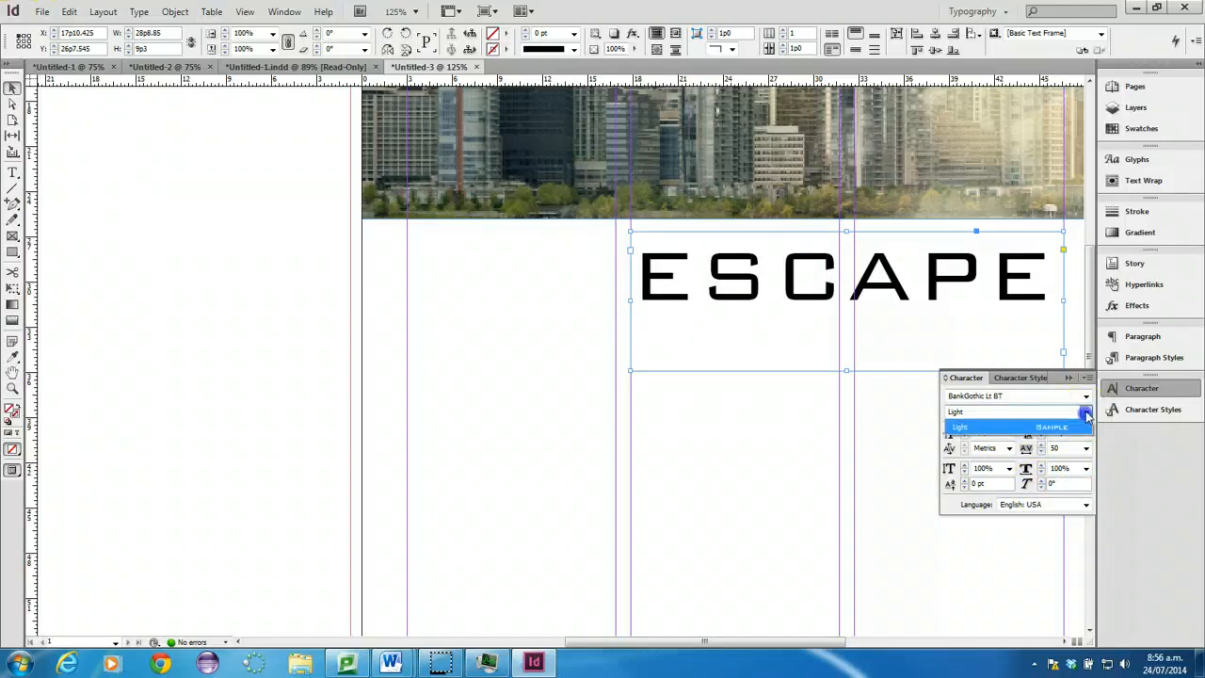
click(1085, 412)
click(1086, 413)
click(1085, 411)
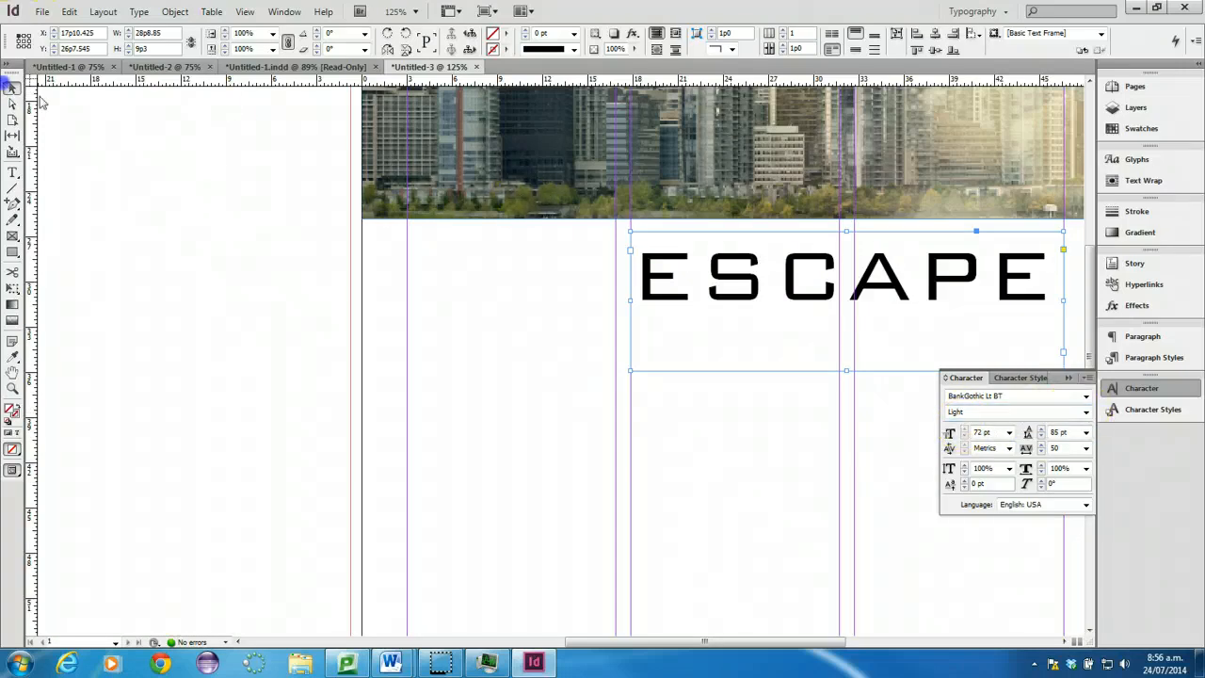
- Try centring the ESCAPE heading in its frame, and settle on right alignment
click(1139, 339)
click(966, 343)
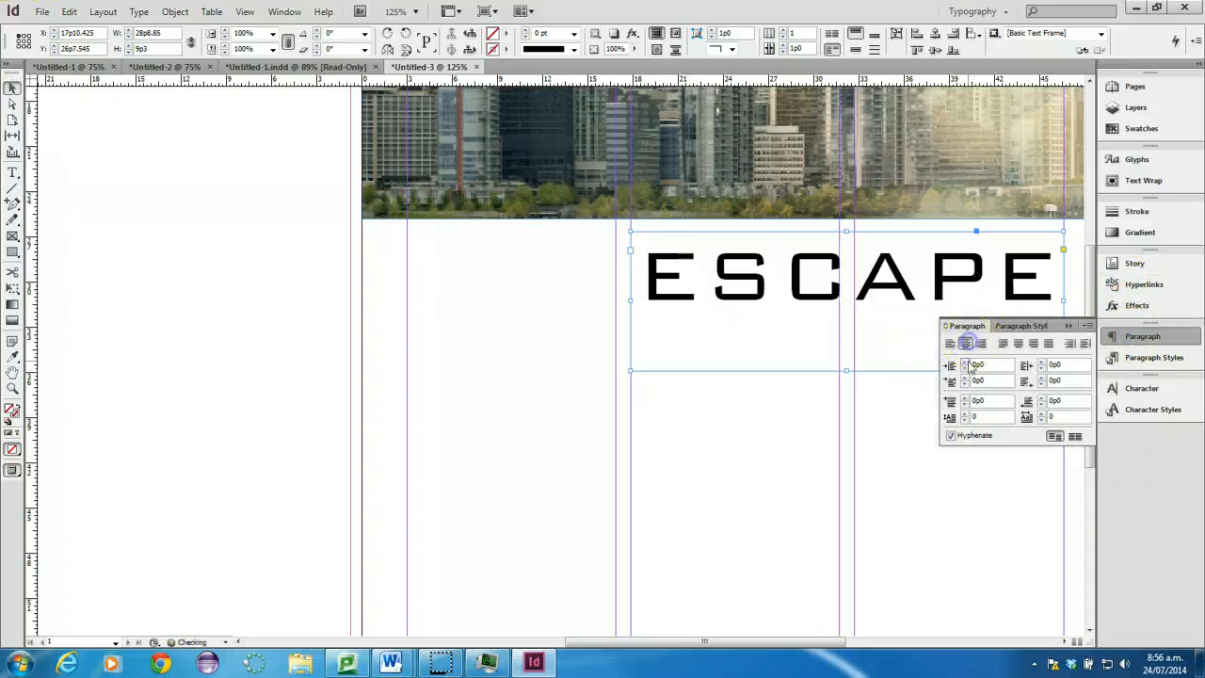
click(981, 345)
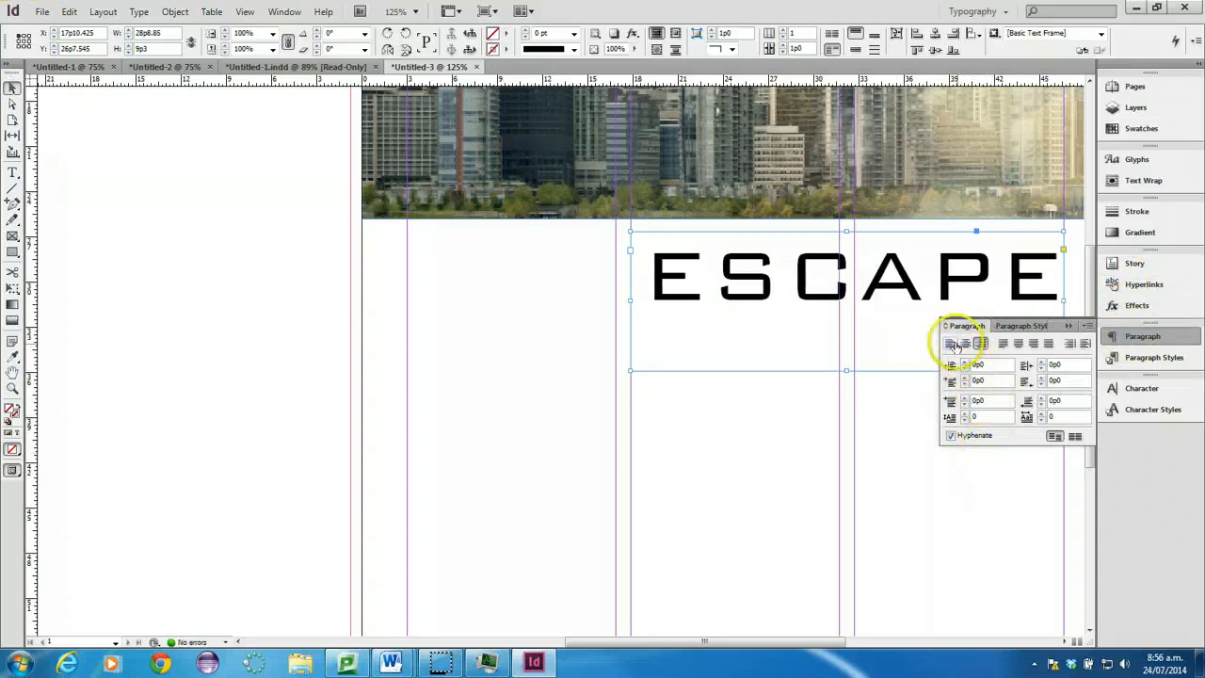
- Move the ESCAPE frame up to Y 24p4 so the letters hang from the skyline's lower edge, and deselect it
drag(834, 261, 841, 227)
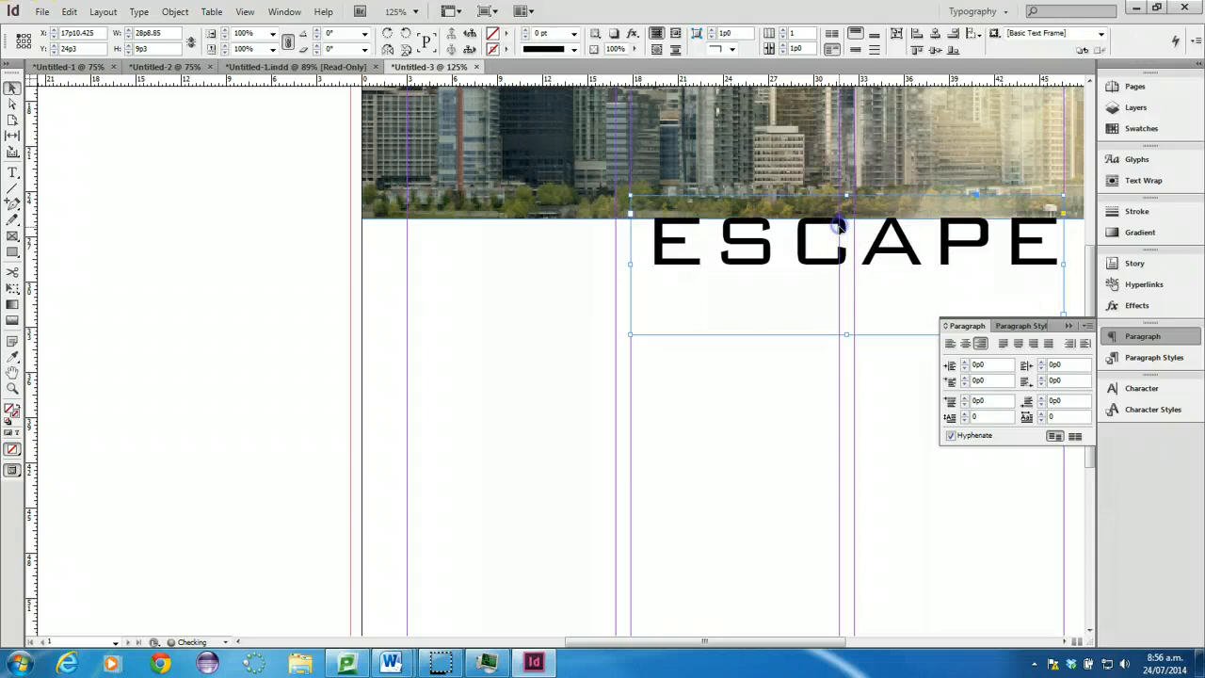
key(Down)
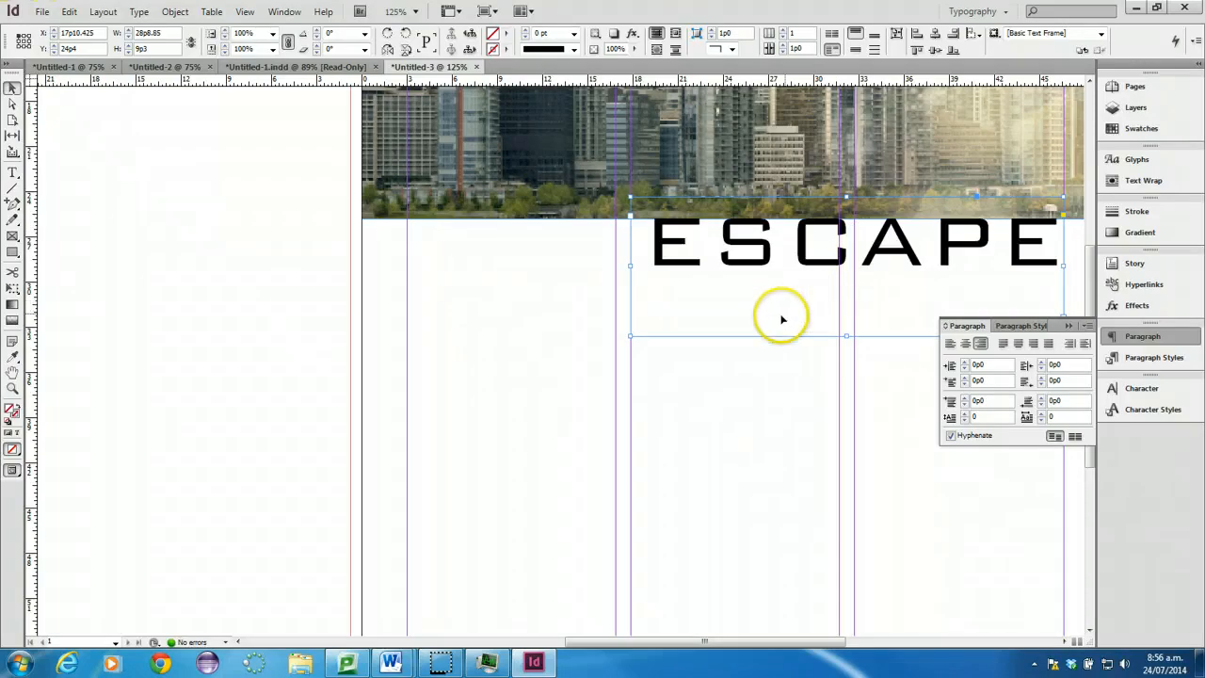
click(191, 216)
- Preview the page without guides twice to check the heading against the skyline, returning to the normal view
key(w)
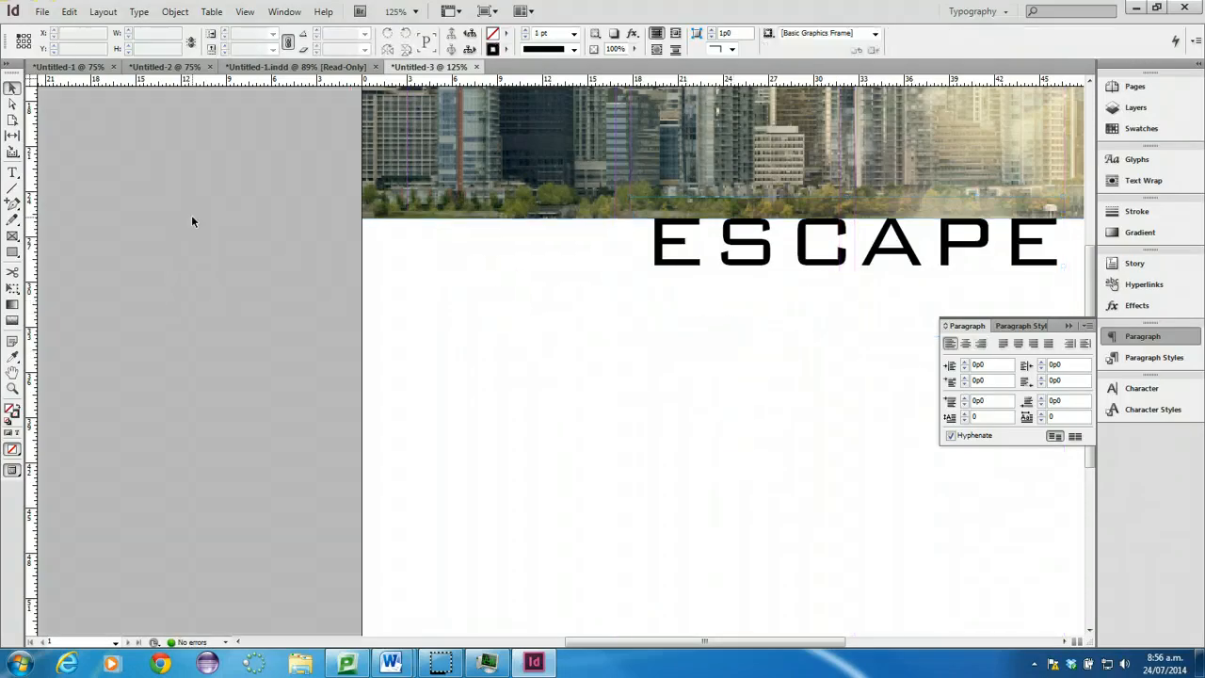
key(w)
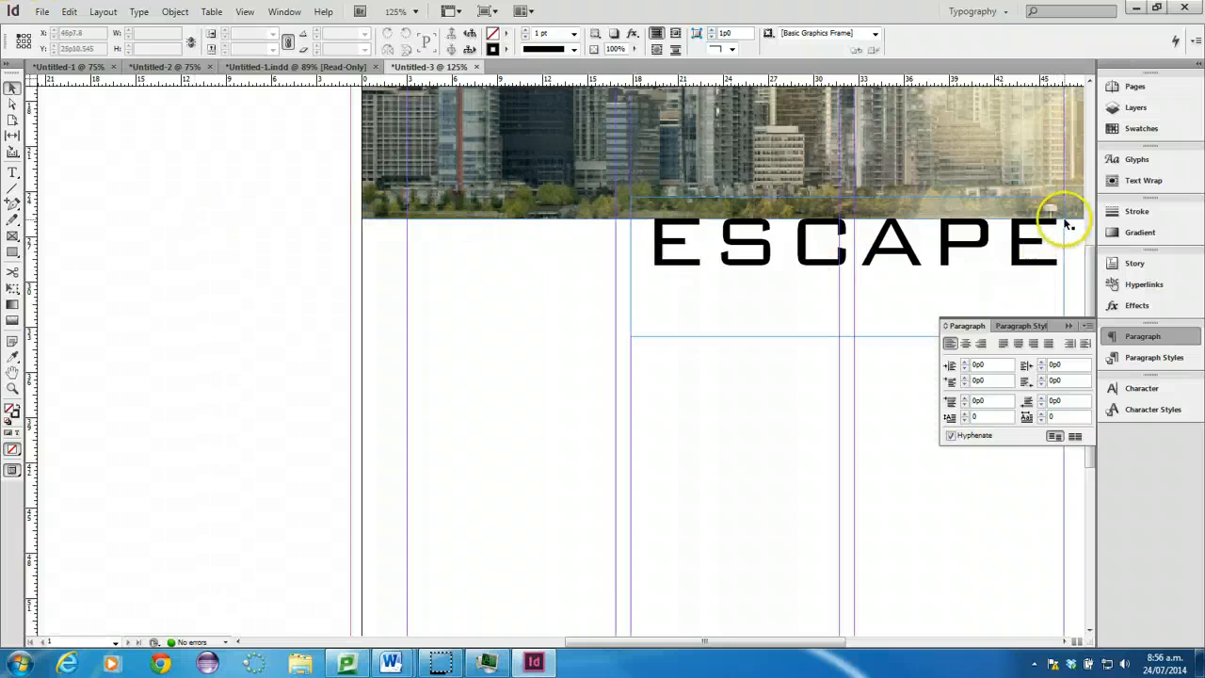
key(w)
key(w)
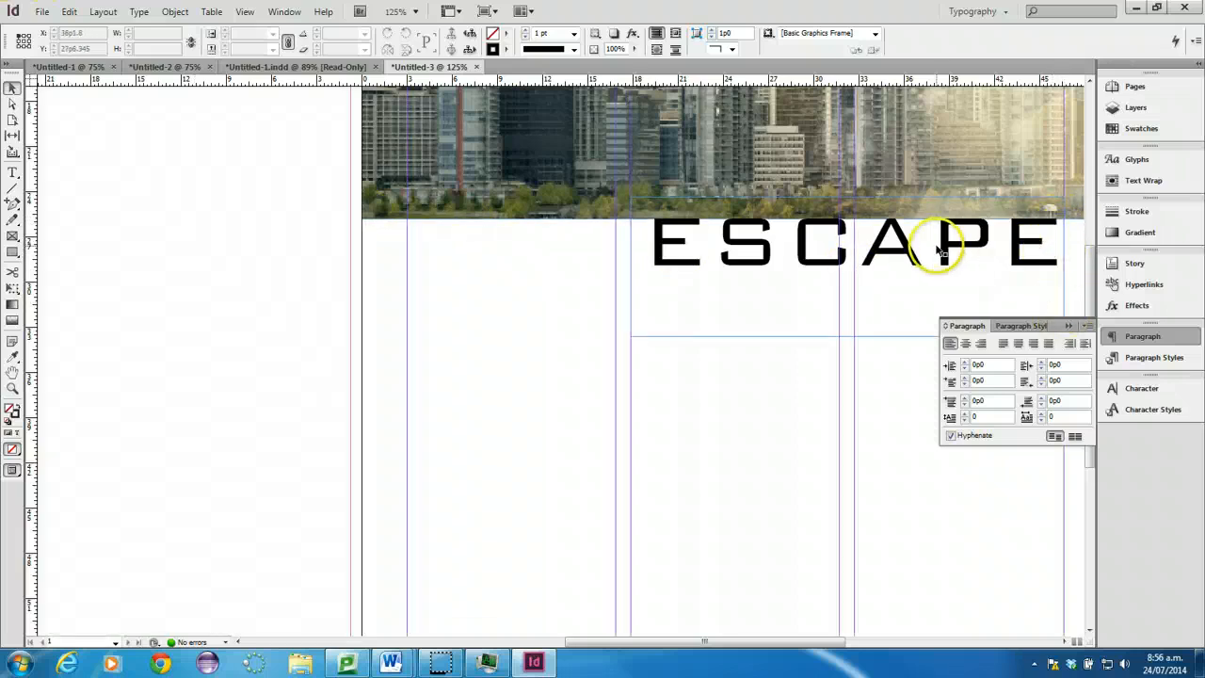
- Preview the whole page without guides at 50% zoom, and return to the normal view
key(ctrl+minus)
key(ctrl+minus)
key(ctrl+minus)
key(w)
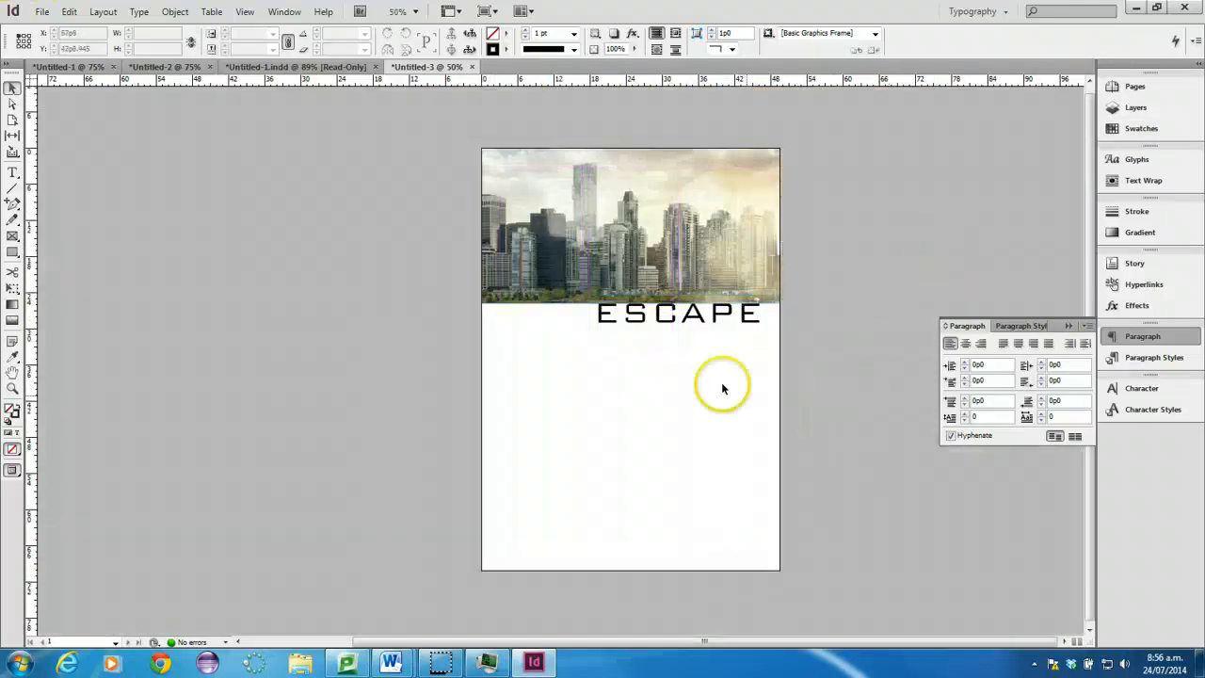
key(w)
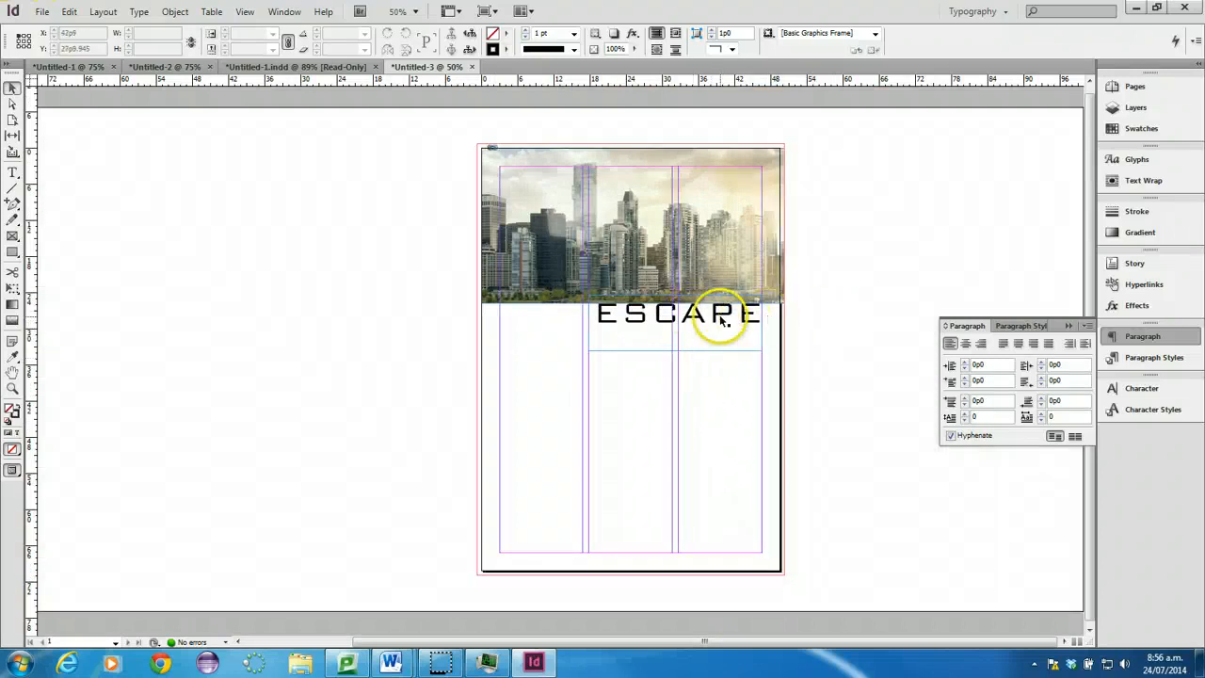
- Try shifting the ESCAPE heading flush with the page's right edge, preview it without guides, and undo the move
drag(686, 326, 713, 321)
key(w)
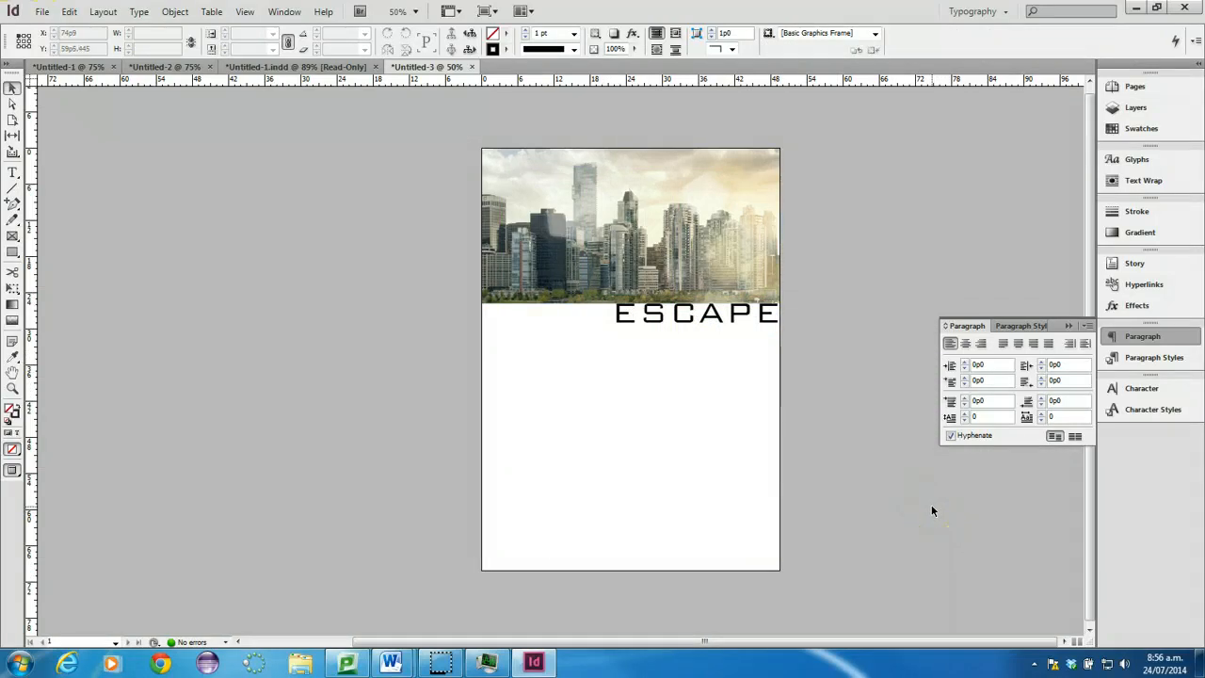
key(ctrl+z)
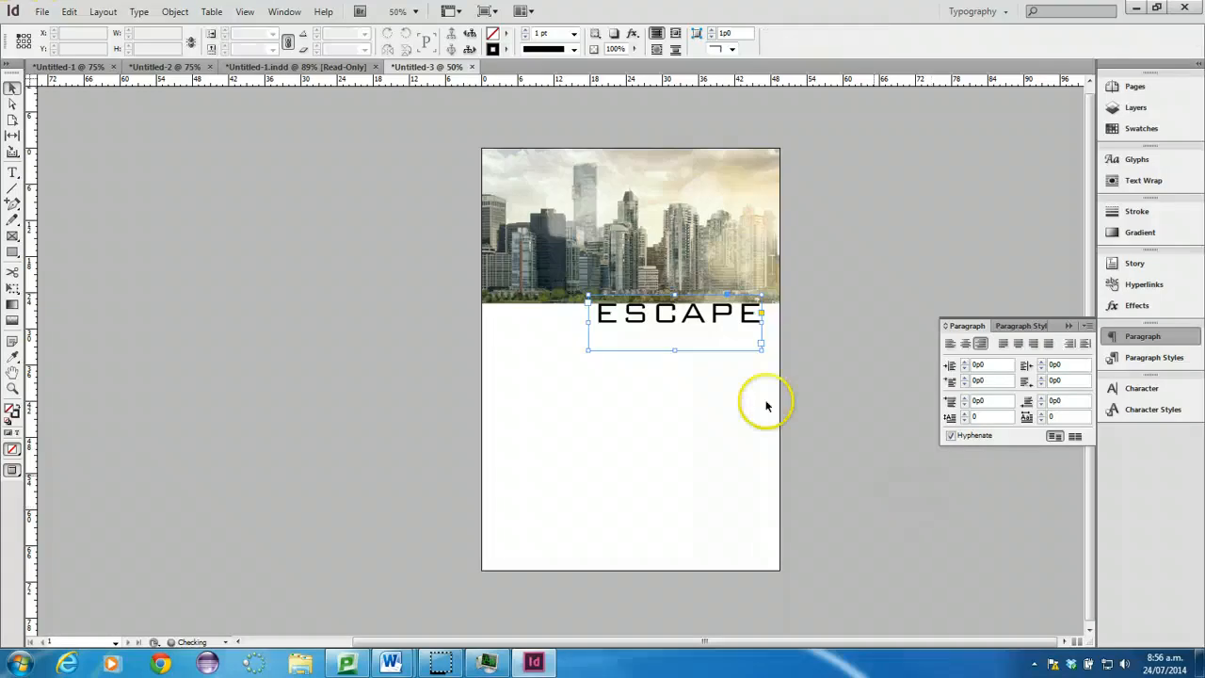
click(699, 396)
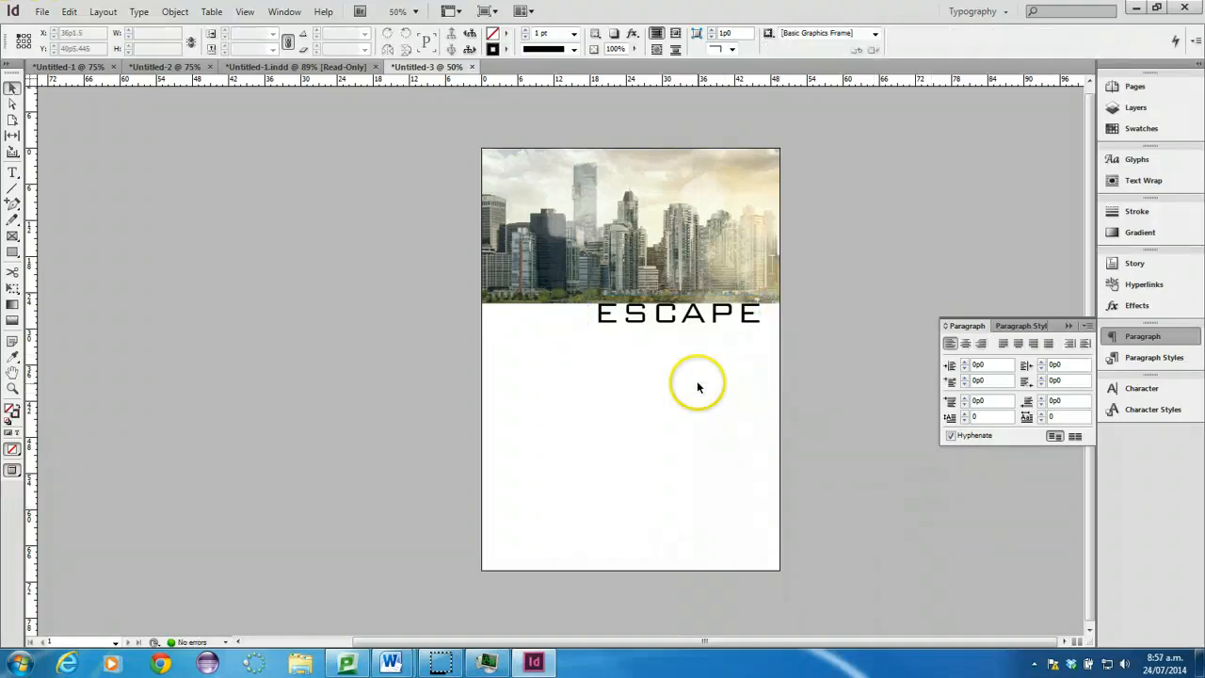
key(w)
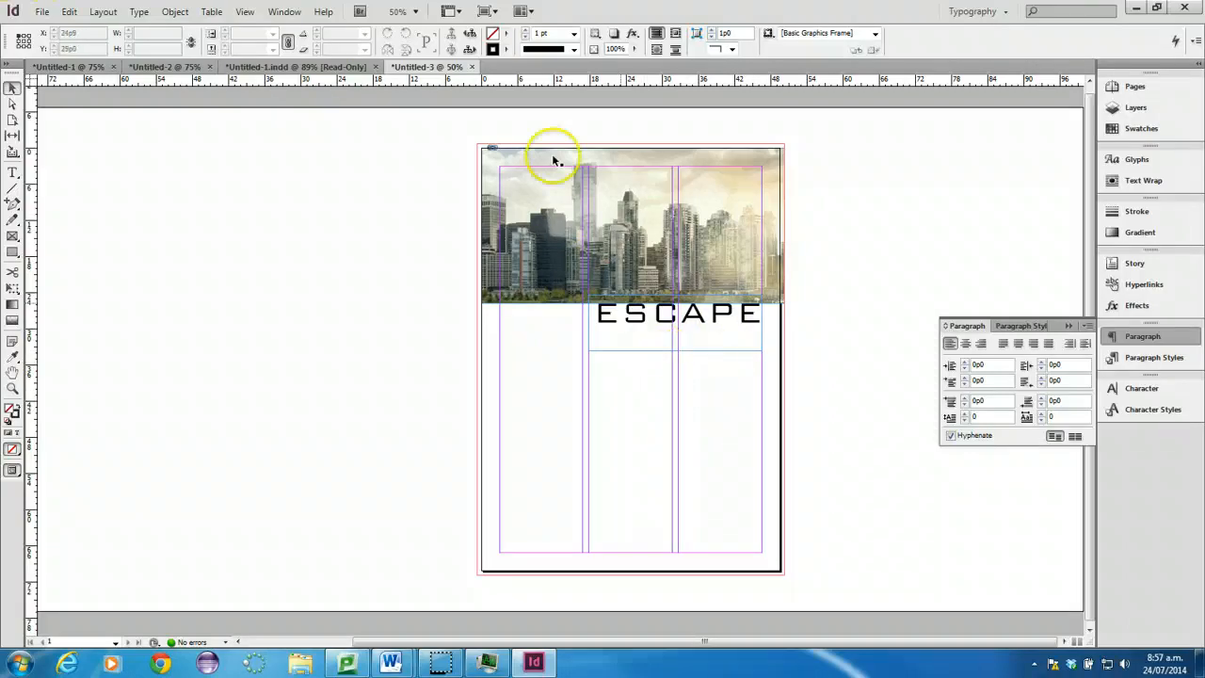
- Colour the ESCAPE heading text magenta with the C=0 M=100 Y=0 K=0 swatch
click(1119, 132)
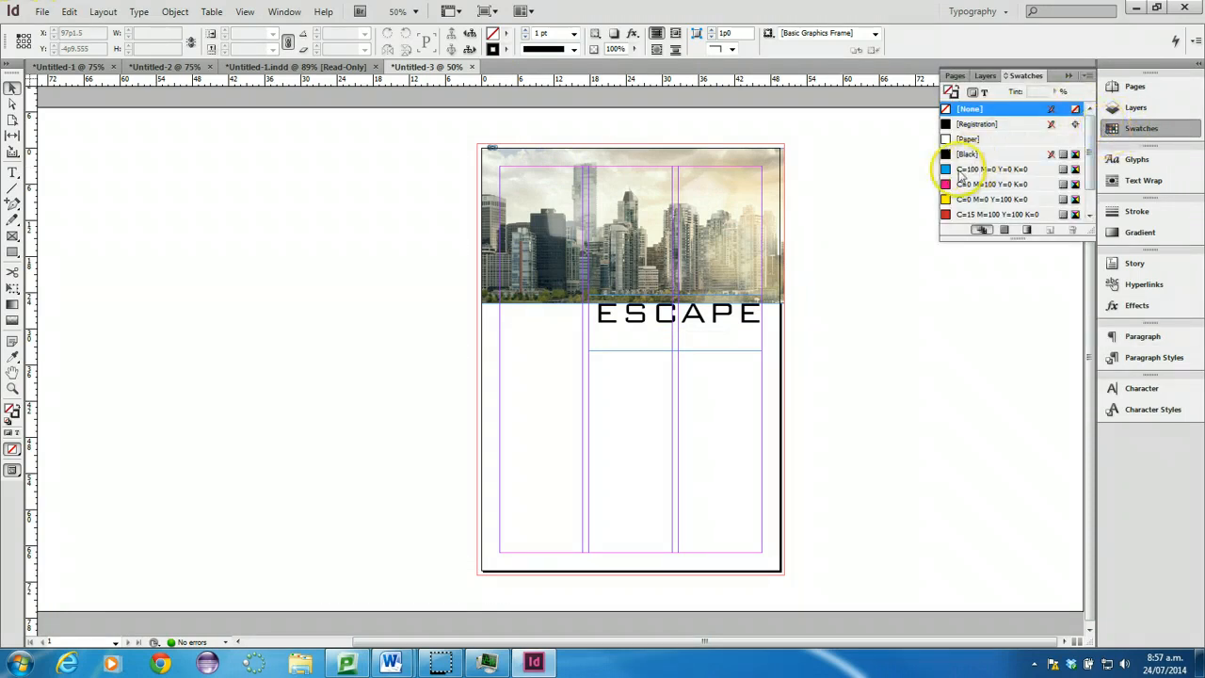
double_click(686, 320)
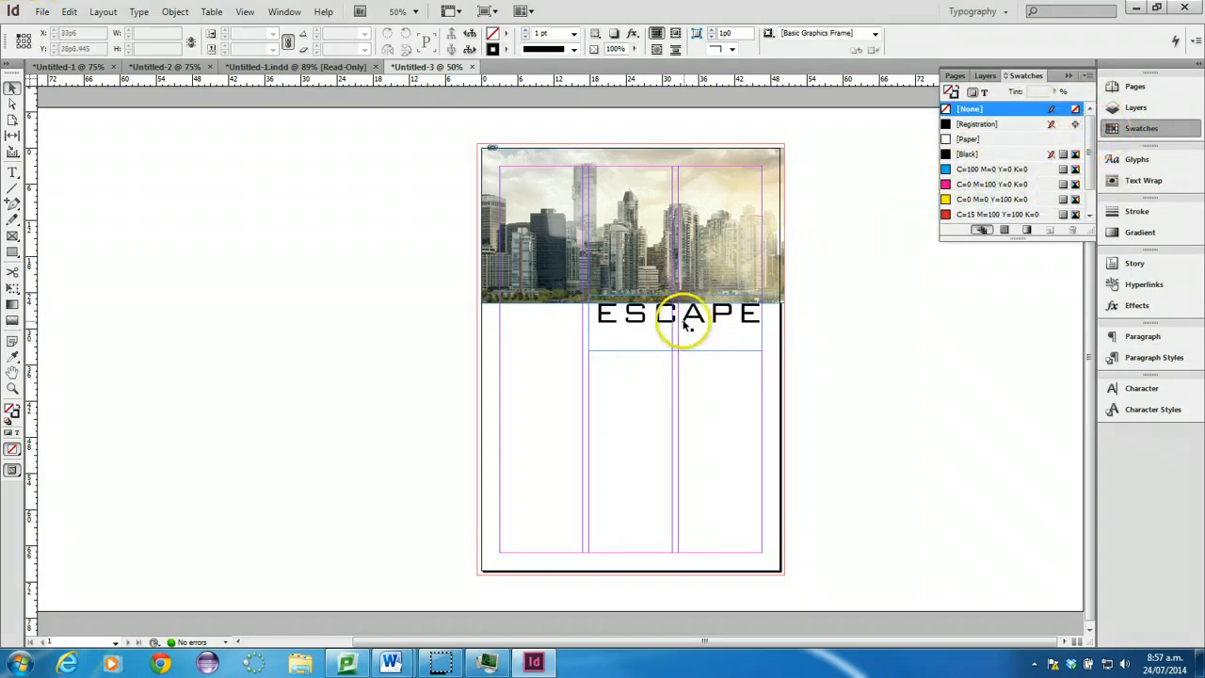
double_click(672, 320)
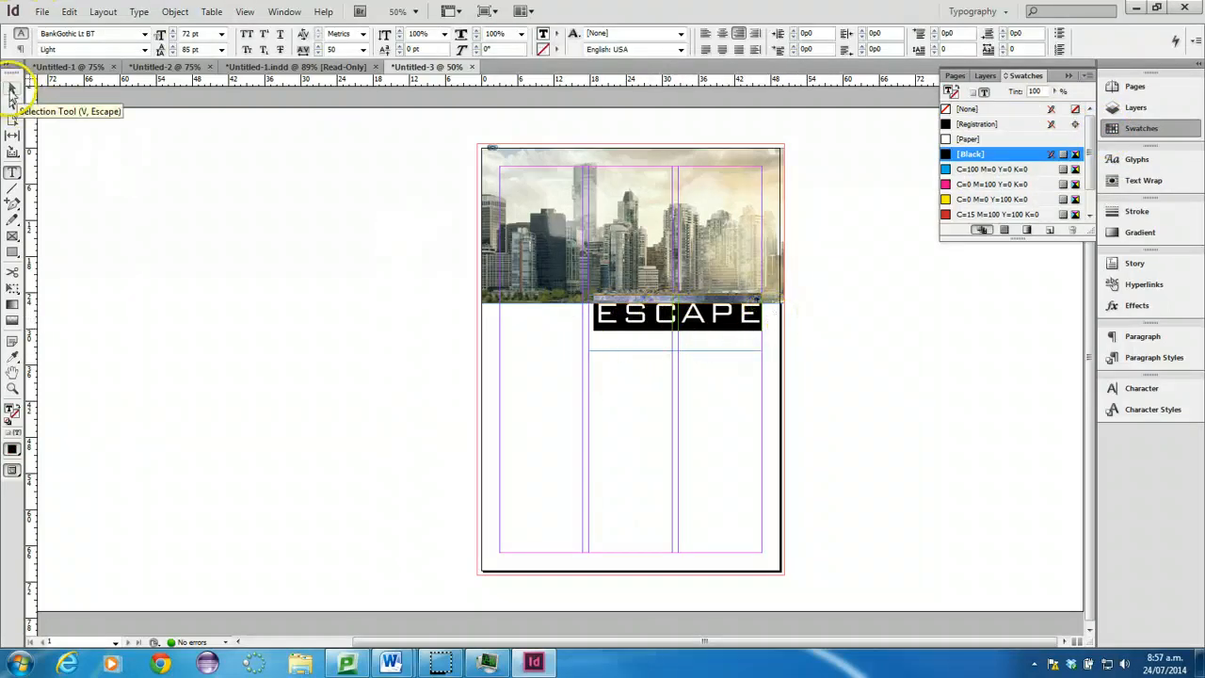
click(979, 170)
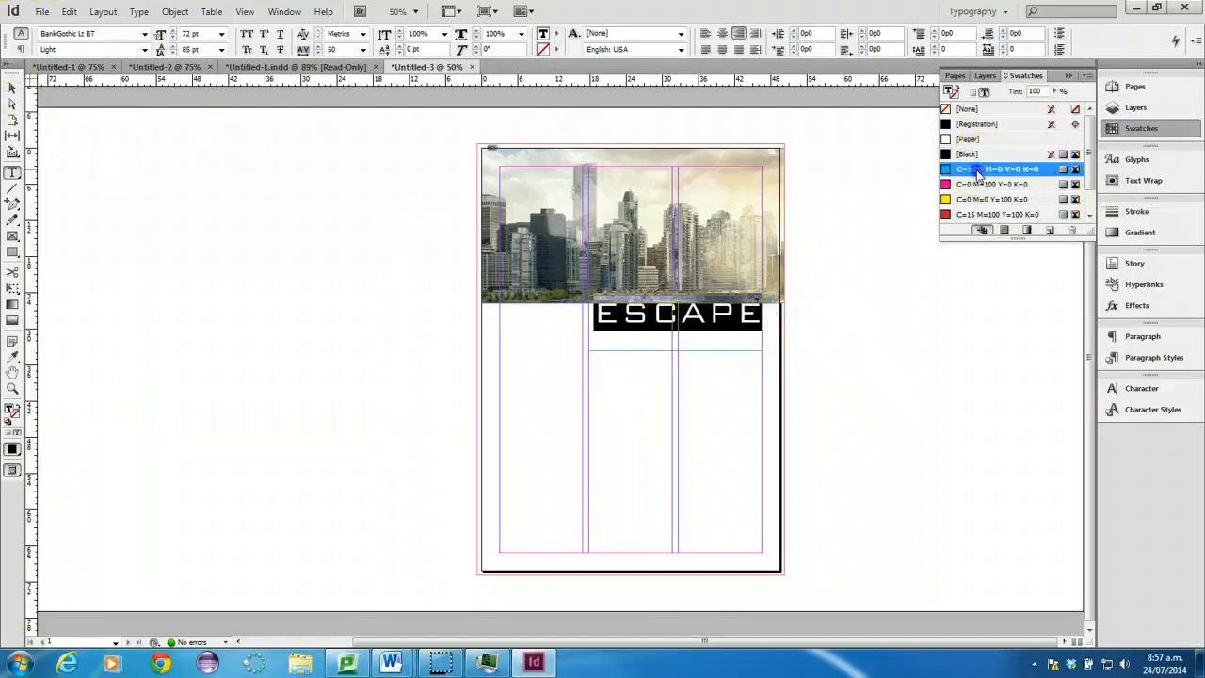
click(975, 185)
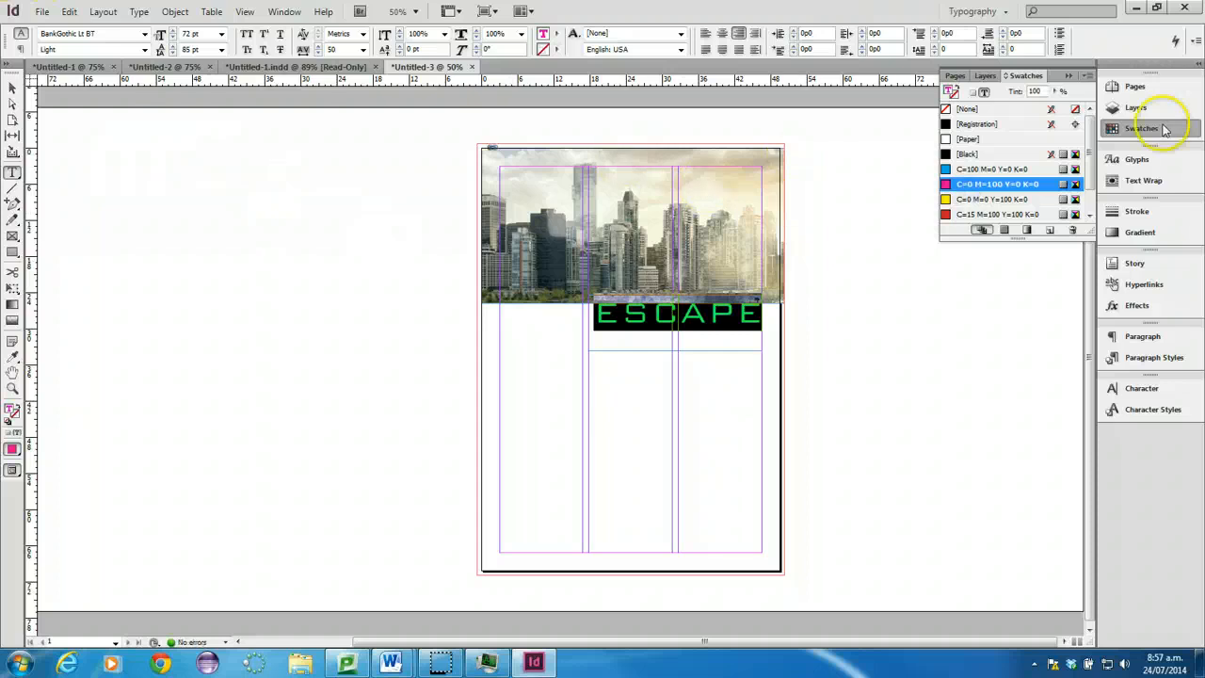
- Lengthen the swatch list to show every colour, and leave text editing with the magenta ESCAPE heading's frame selected
scroll(1088, 141, down, 1)
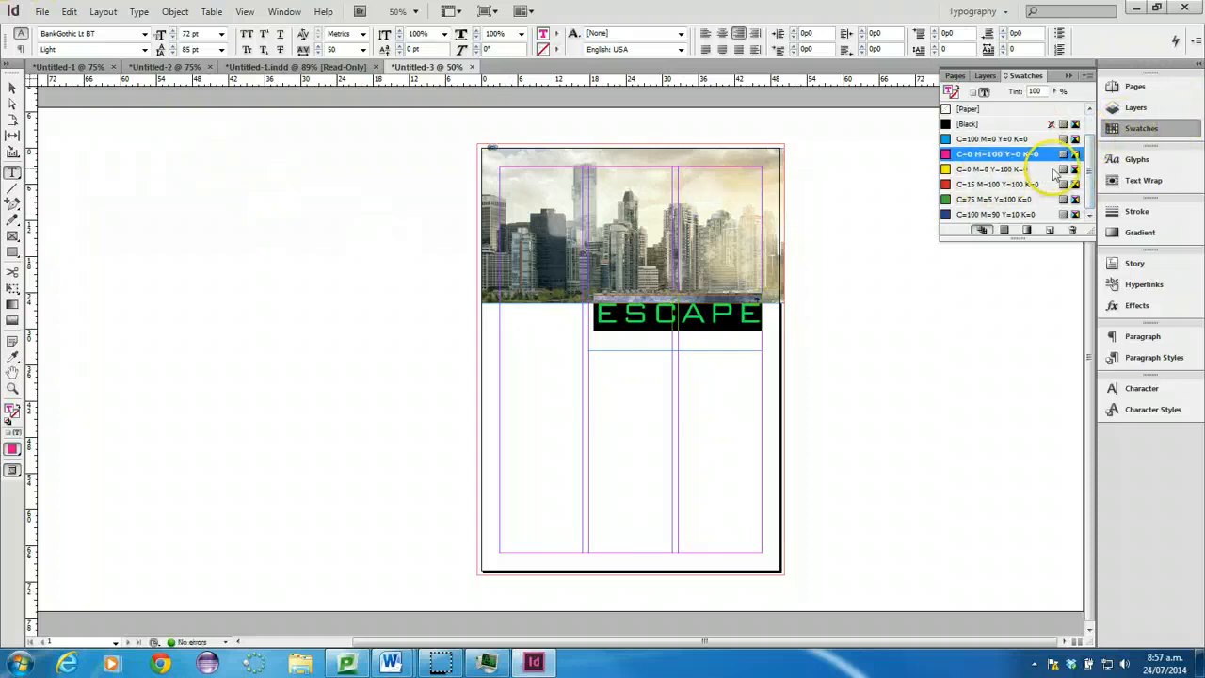
drag(1090, 235, 1076, 369)
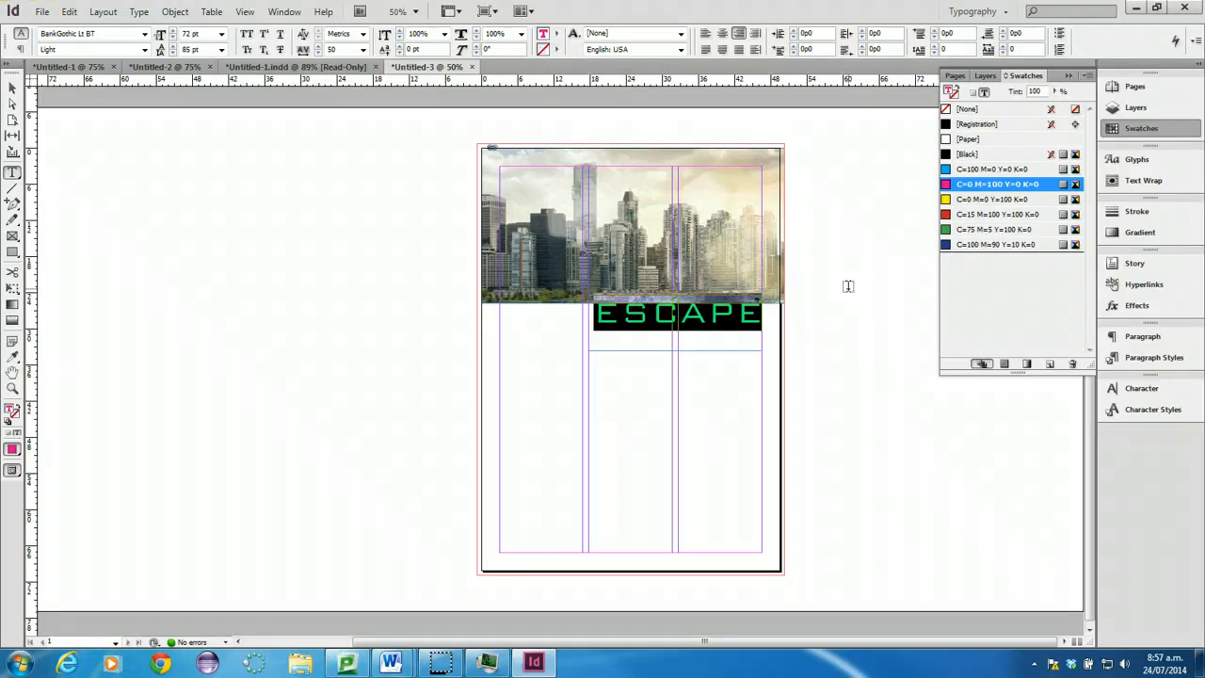
click(992, 187)
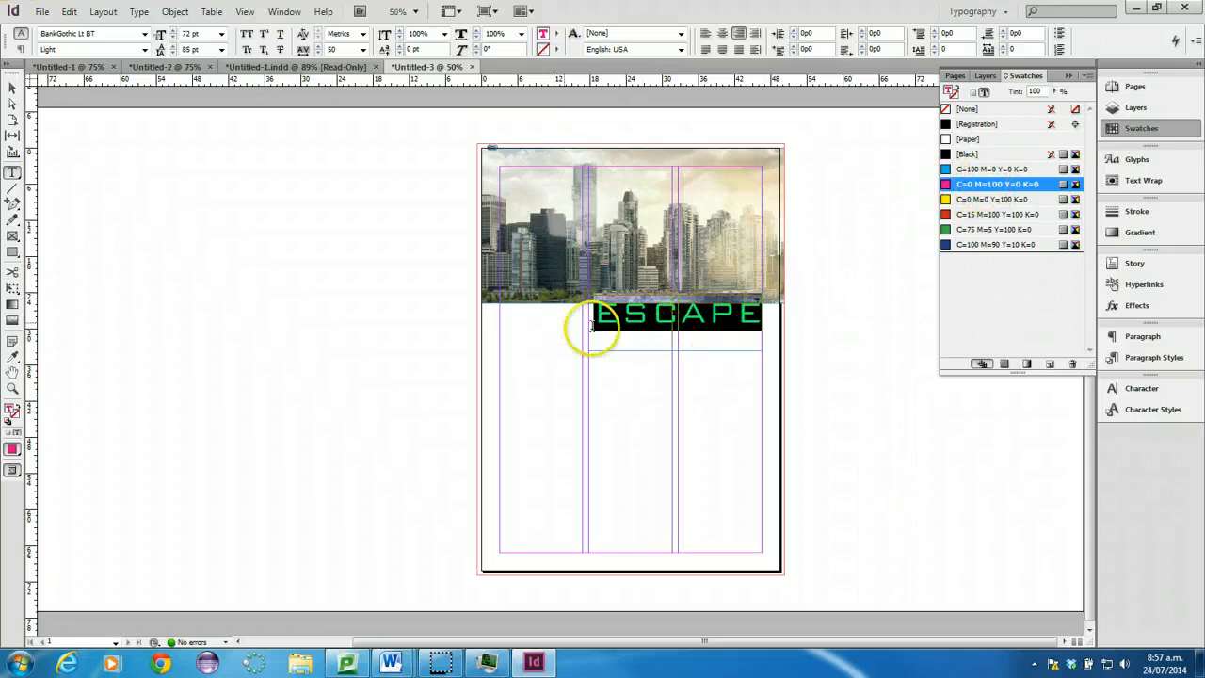
click(13, 87)
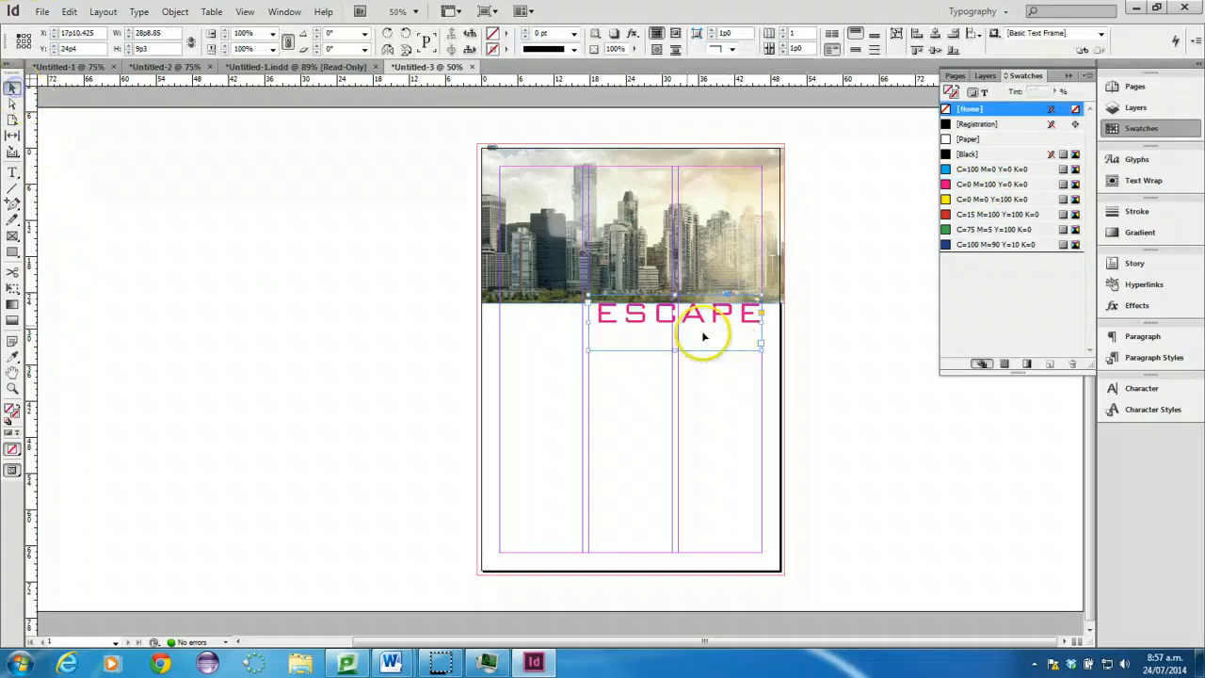